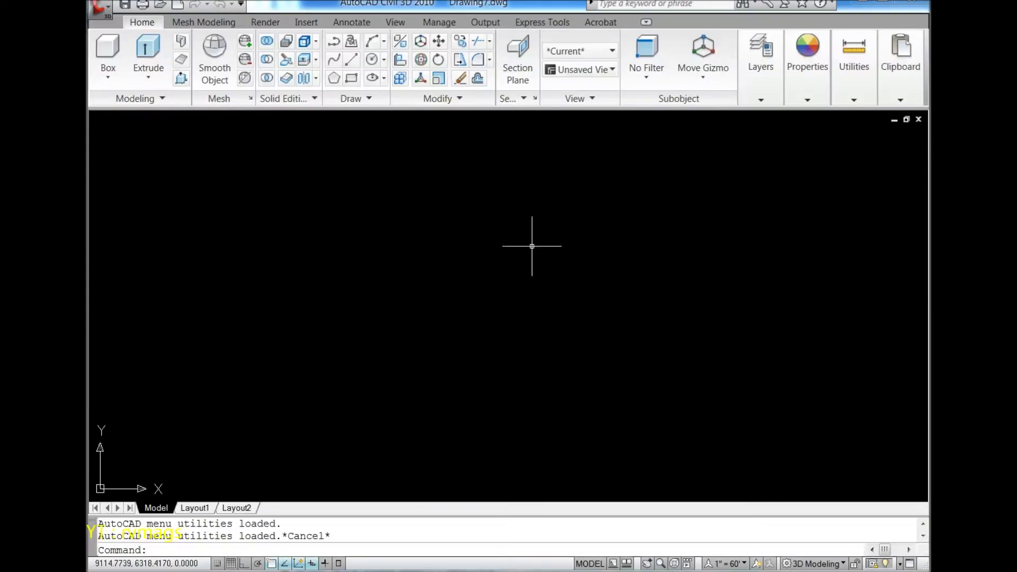
# Switch the view to the Conceptual visual style and turn on Ortho
pyautogui.click(580, 51)
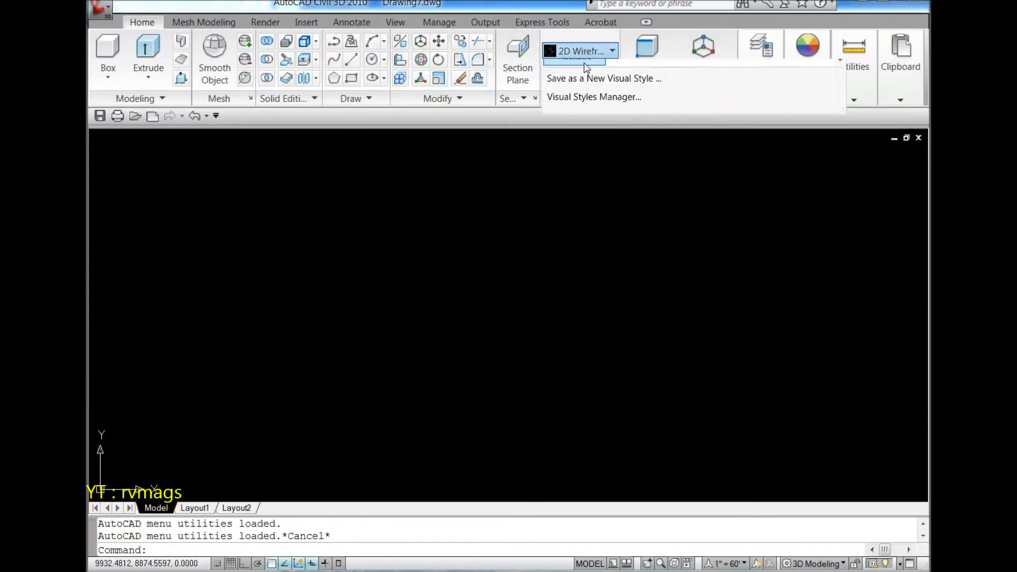
pyautogui.click(770, 96)
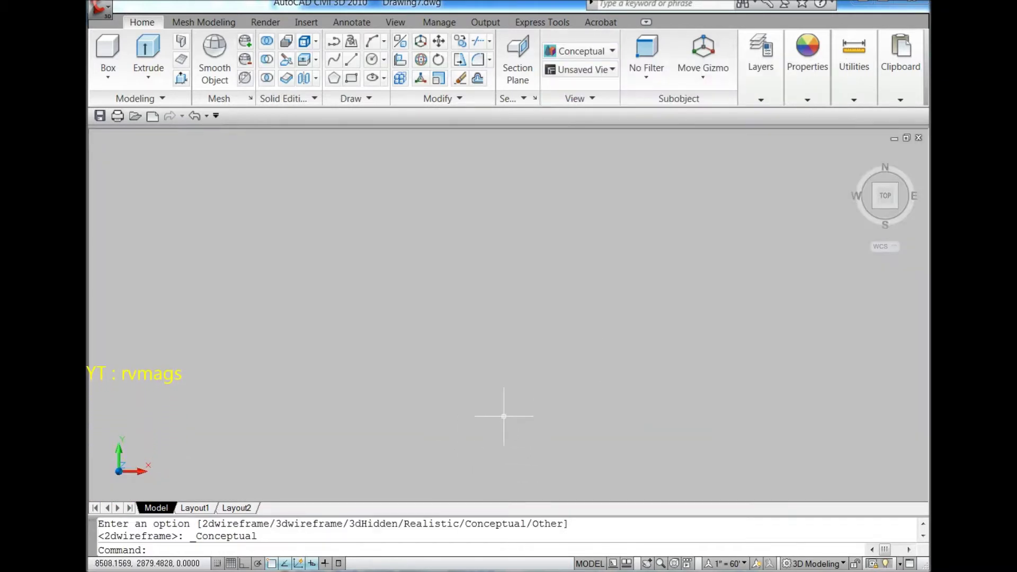
pyautogui.click(248, 563)
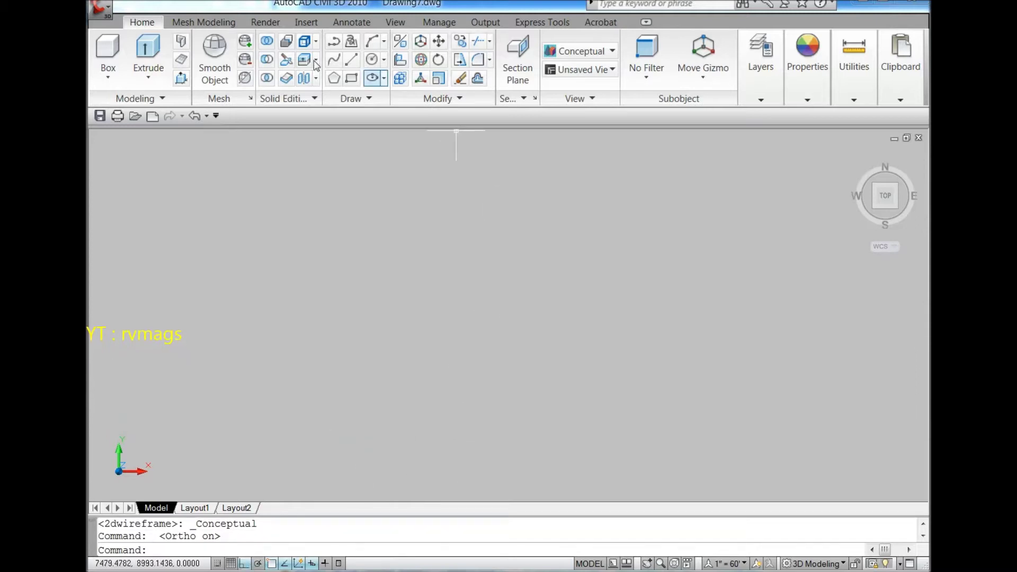
# Draw a closed 150-unit square polyline and view it from the southwest isometric corner
pyautogui.click(334, 45)
pyautogui.click(467, 300)
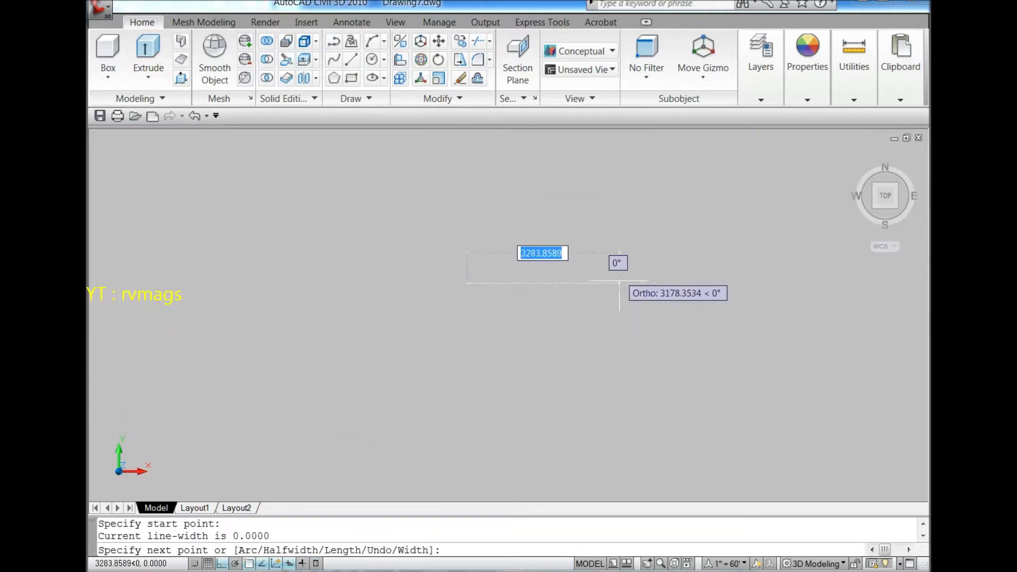
pyautogui.write('150')
pyautogui.press('Return')
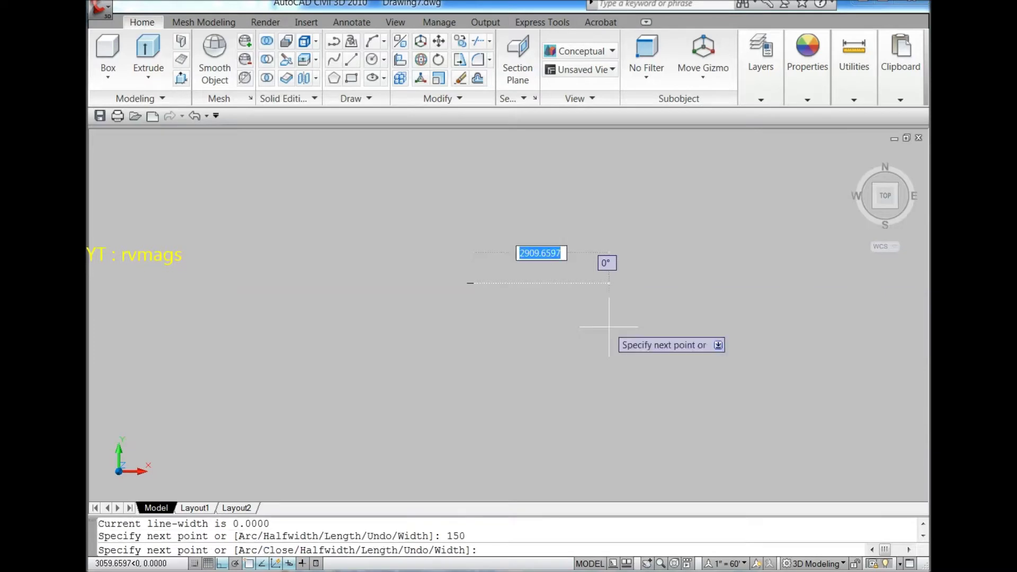
pyautogui.write('150')
pyautogui.press('Return')
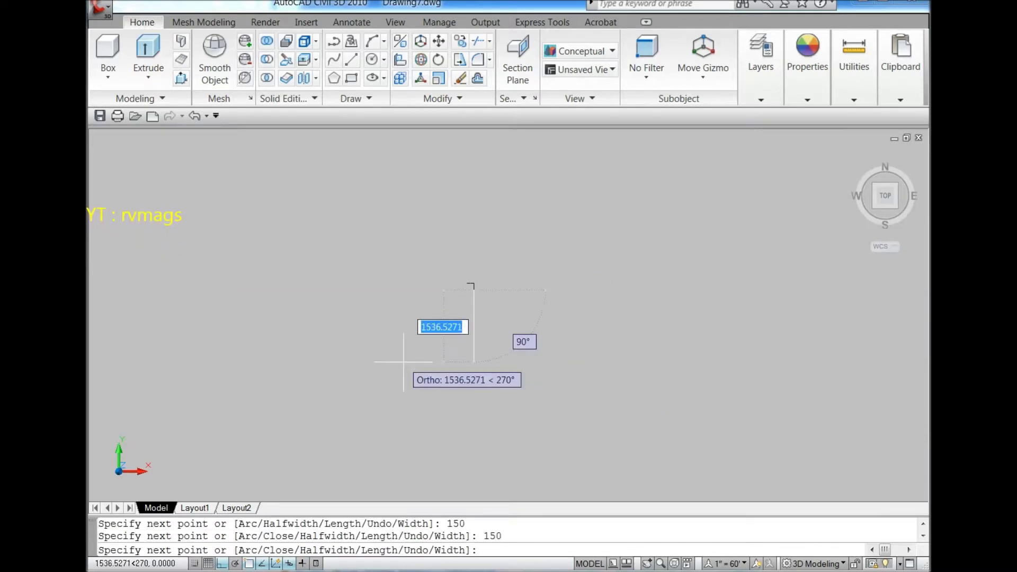
pyautogui.write('150')
pyautogui.press('Return')
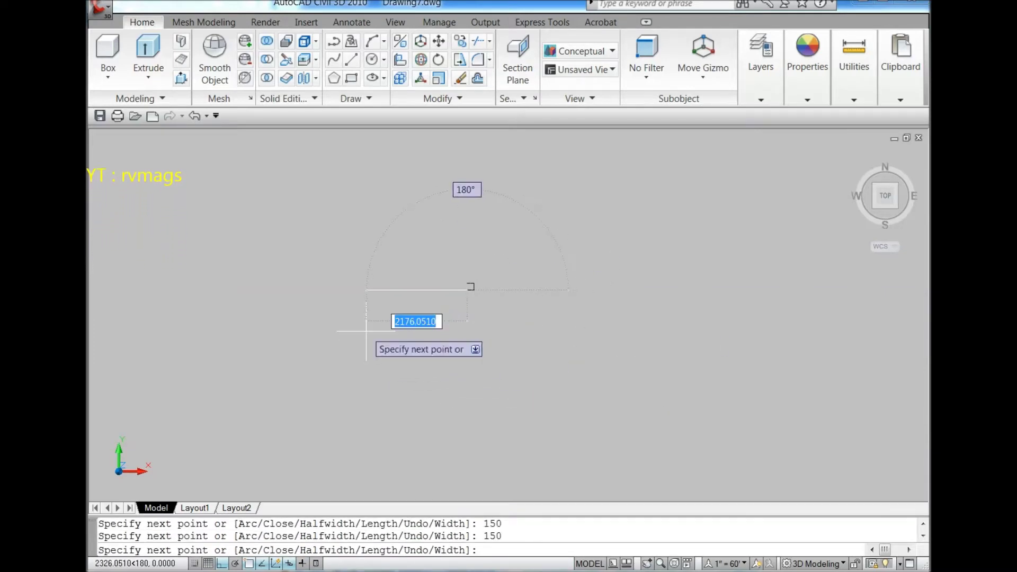
pyautogui.write('x')
pyautogui.press('BackSpace')
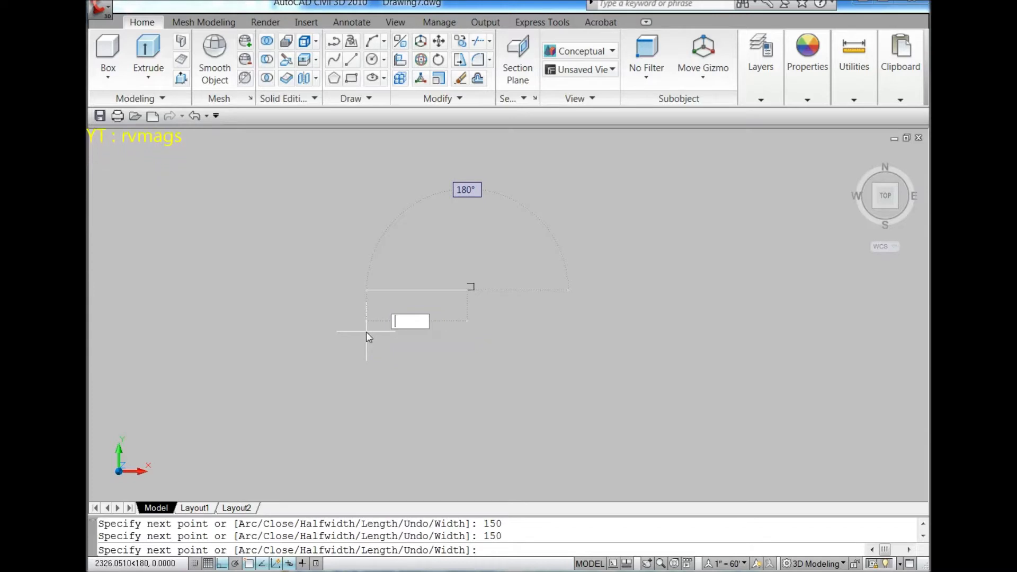
pyautogui.write('c')
pyautogui.press('Return')
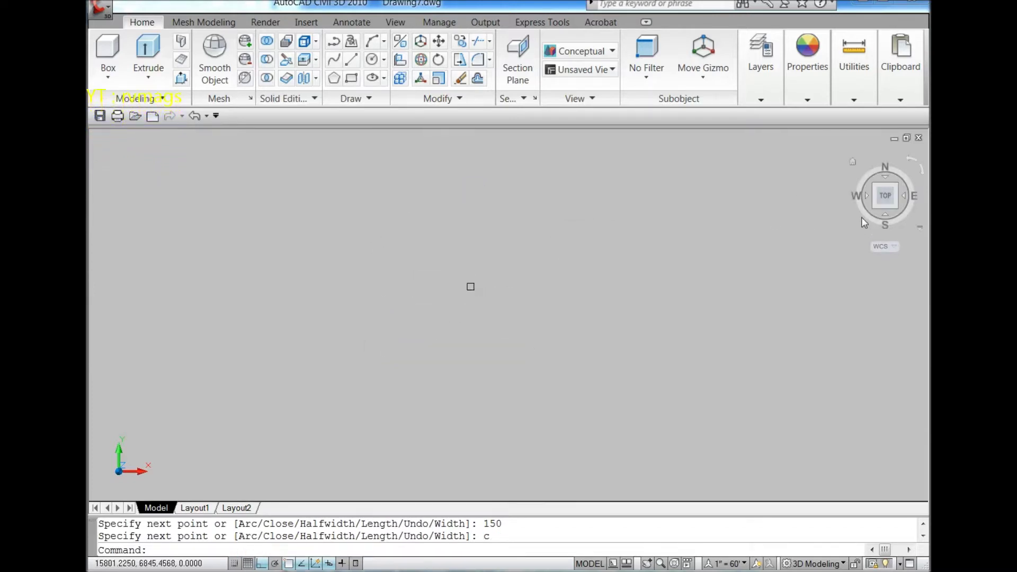
pyautogui.click(876, 212)
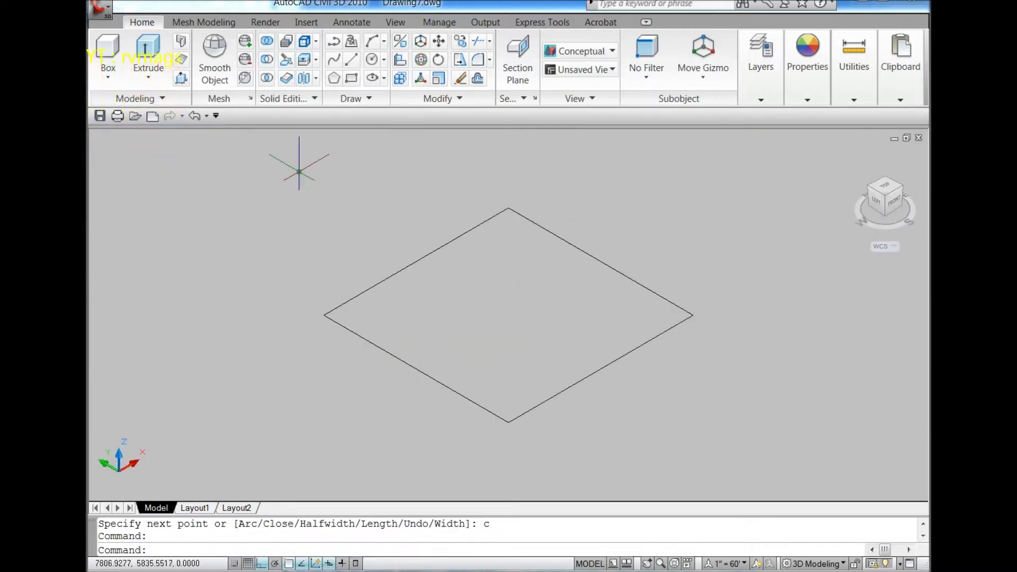
# Extrude the square polyline 6 units into a solid base plate
pyautogui.click(148, 53)
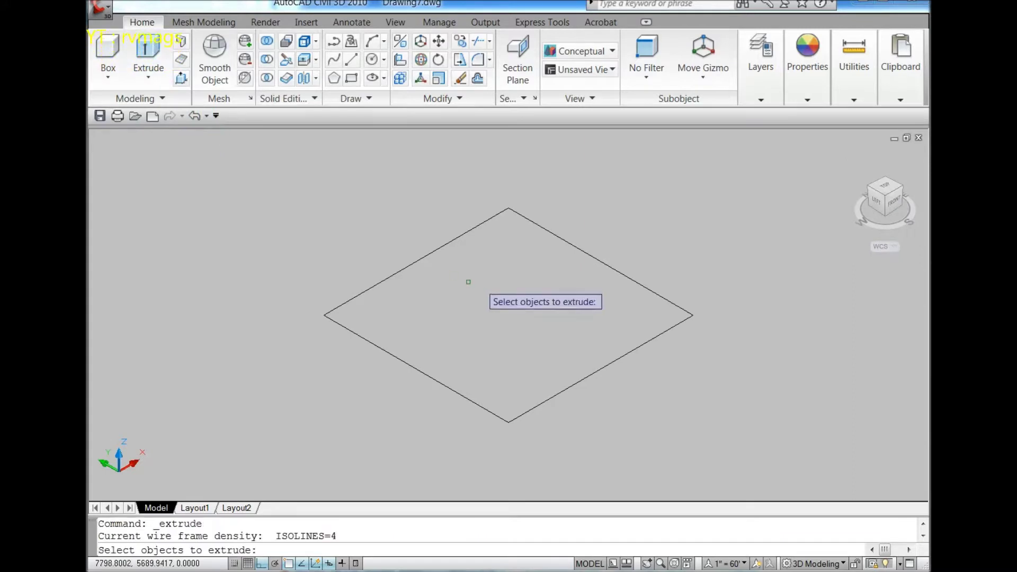
pyautogui.click(426, 259)
pyautogui.press('Return')
pyautogui.write('6')
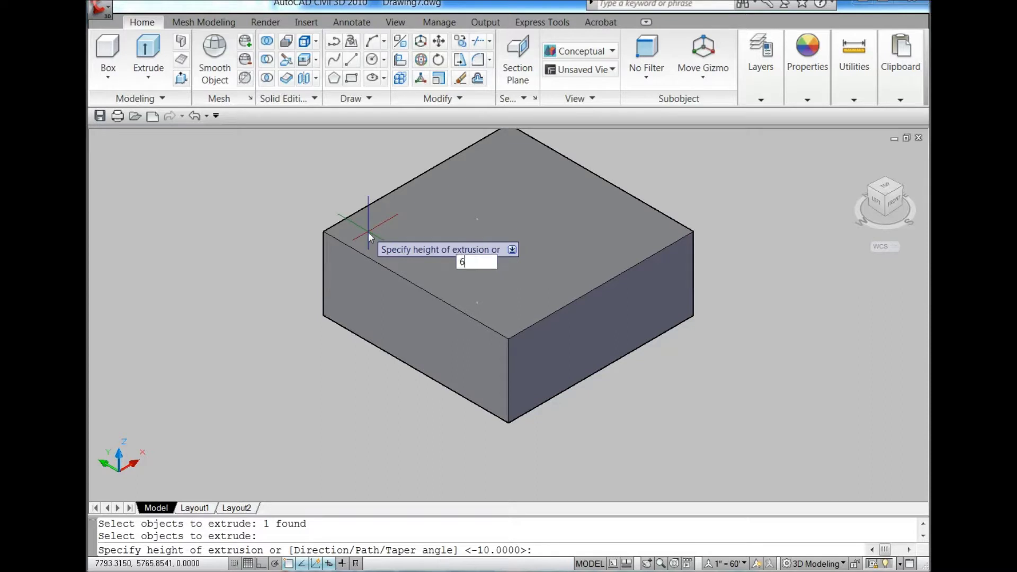
pyautogui.press('Return')
pyautogui.scroll(-2, 544, 341)
pyautogui.scroll(2, 595, 318)
pyautogui.scroll(-1, 595, 318)
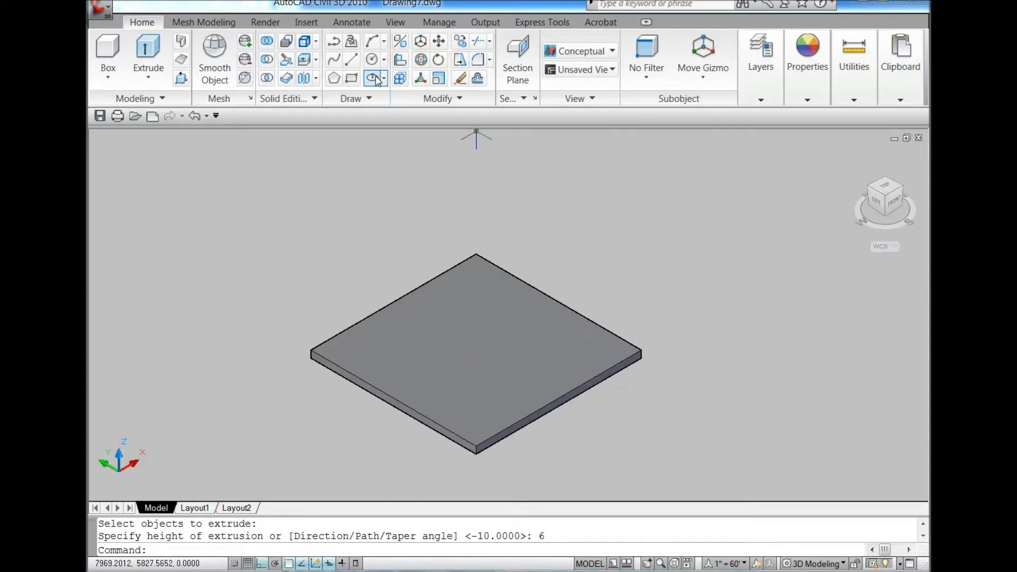
# Draw a line across the plate between opposite edge midpoints, then switch to Top view
pyautogui.click(355, 62)
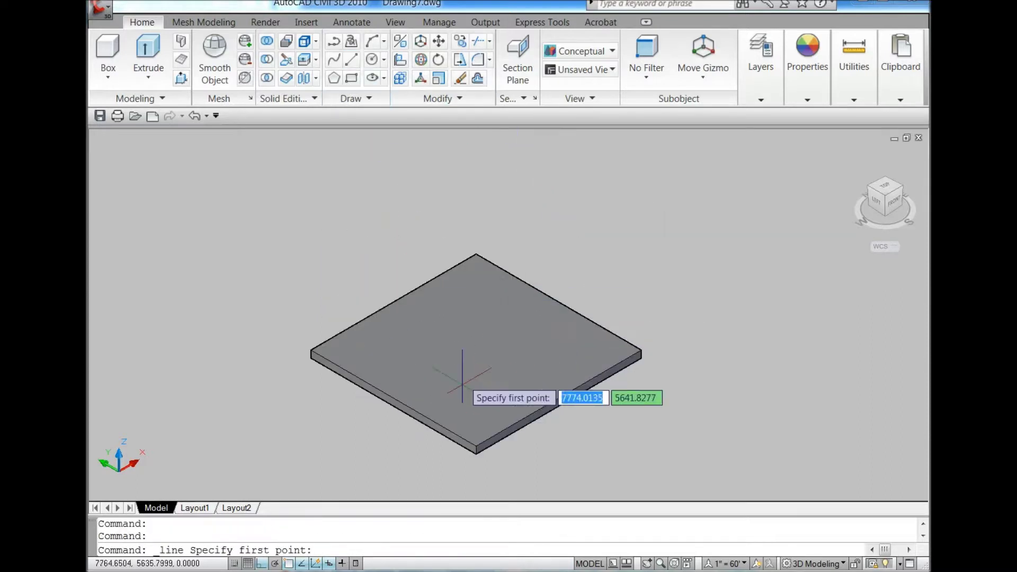
pyautogui.click(393, 401)
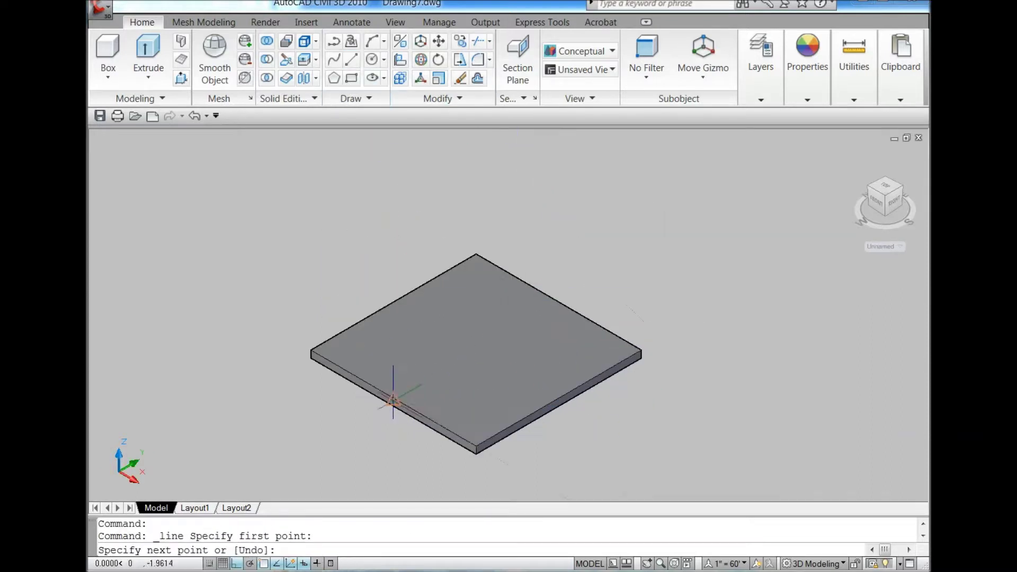
pyautogui.click(558, 302)
pyautogui.press('Escape')
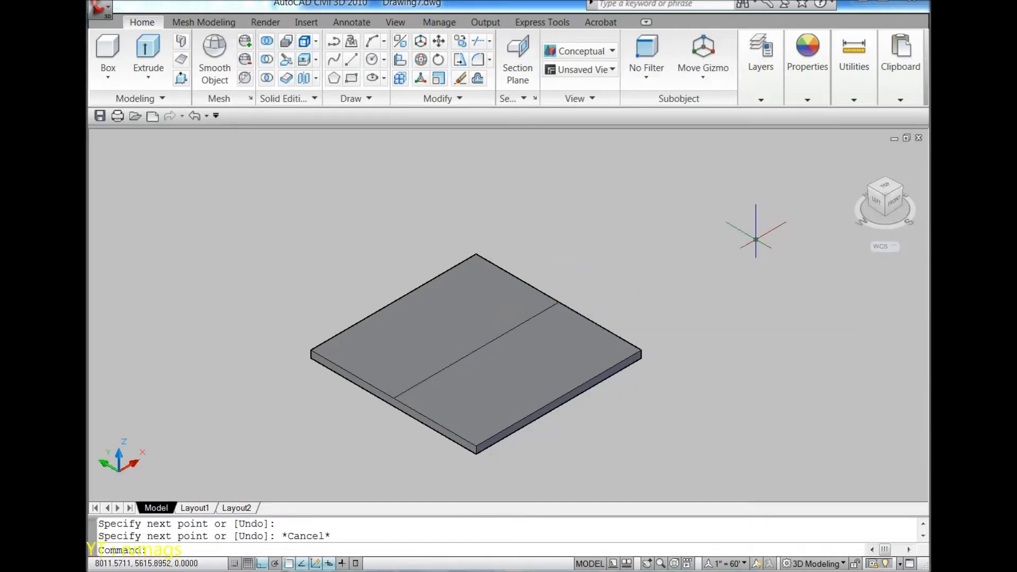
pyautogui.scroll(-3, 722, 248)
pyautogui.scroll(2, 722, 236)
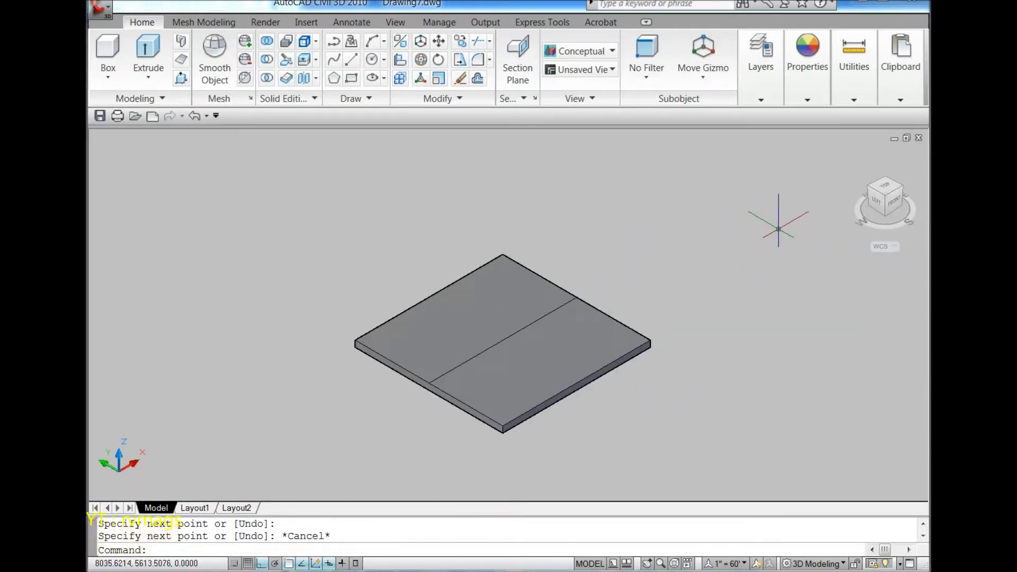
pyautogui.click(891, 196)
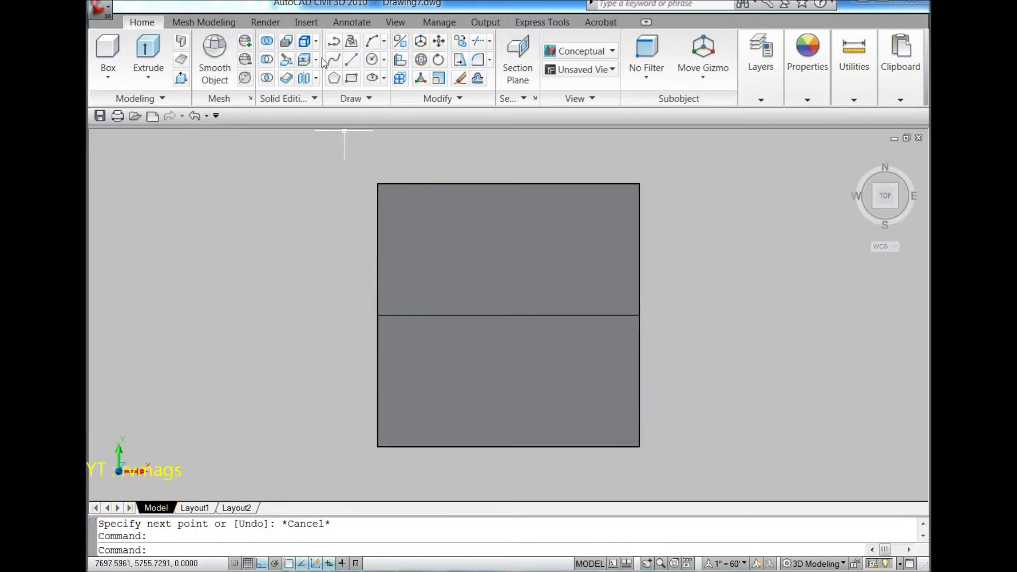
# Start the channel polyline beside the plate with segments 5, 41, 41 and 41
pyautogui.click(333, 47)
pyautogui.scroll(-2, 276, 267)
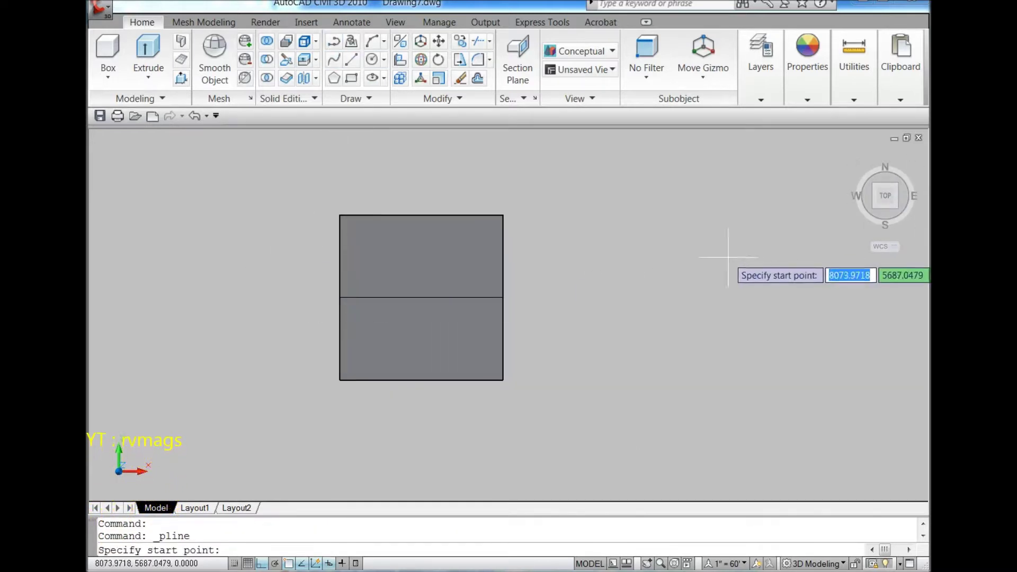
pyautogui.click(588, 270)
pyautogui.write('5')
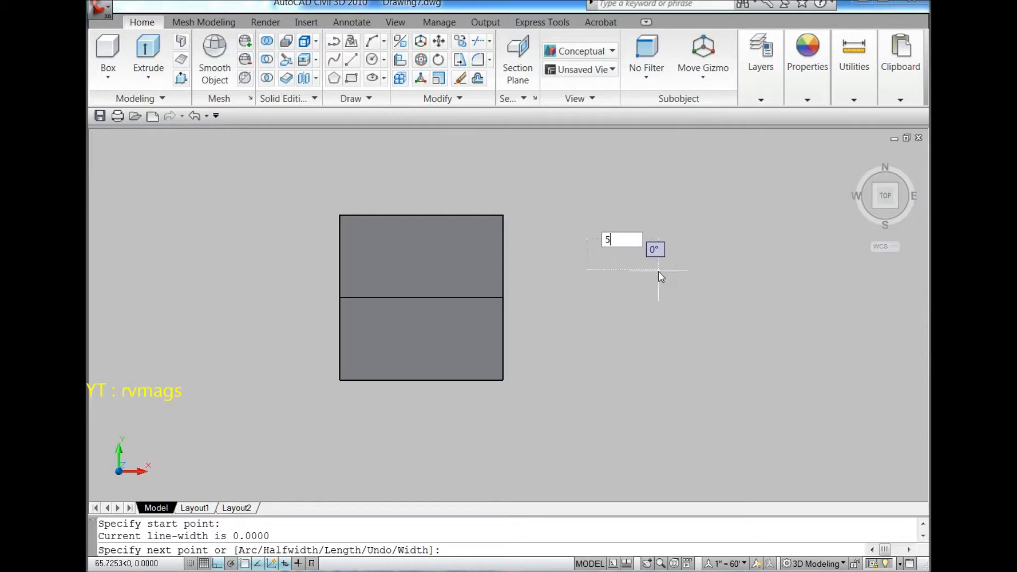
pyautogui.press('Return')
pyautogui.press('Return')
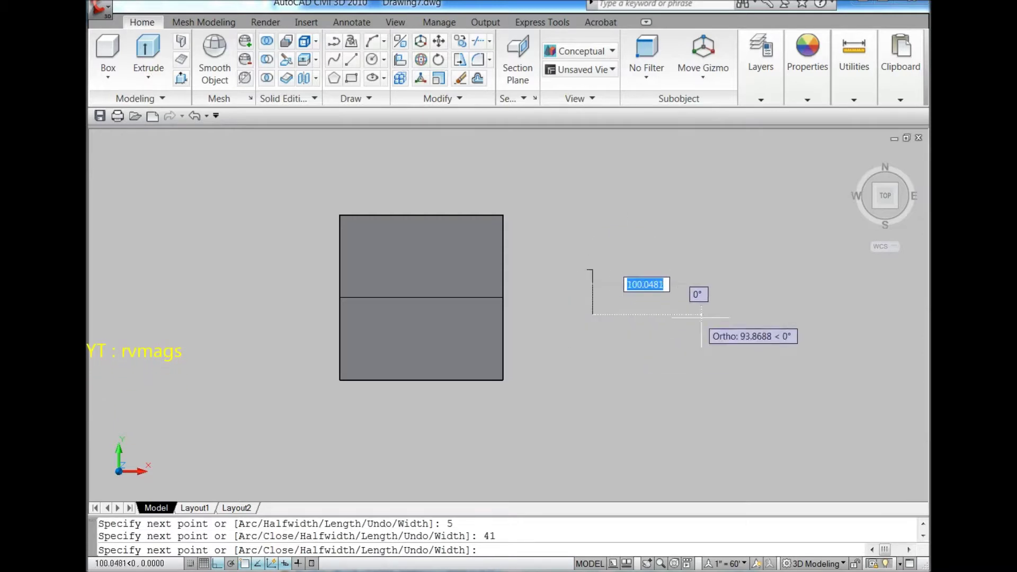
pyautogui.write('41')
pyautogui.press('Return')
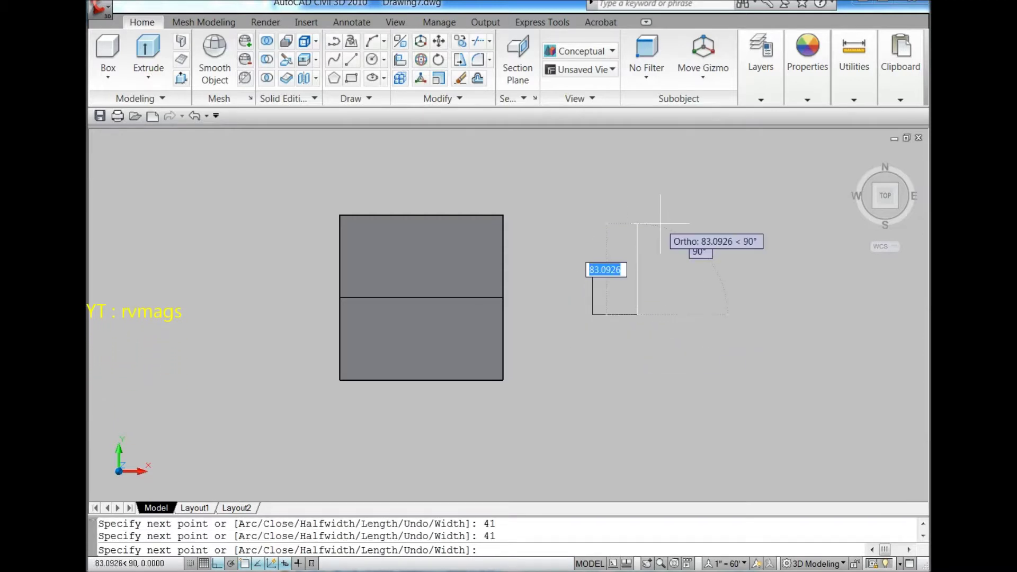
pyautogui.write('41')
pyautogui.press('Return')
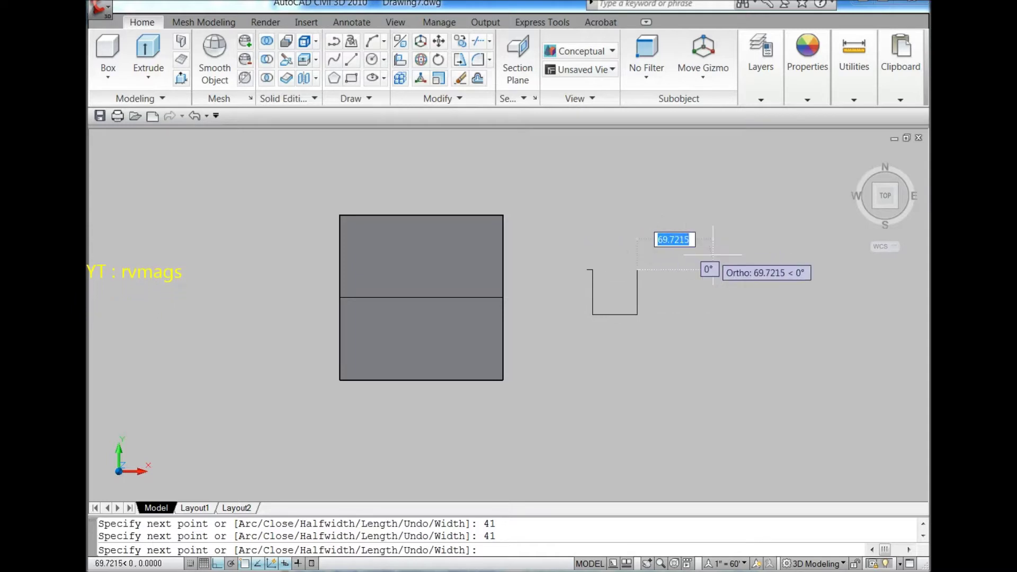
pyautogui.write('5')
# Finish the U profile with outer segments 5, 46, 51 and 46
pyautogui.press('Return')
pyautogui.write('46')
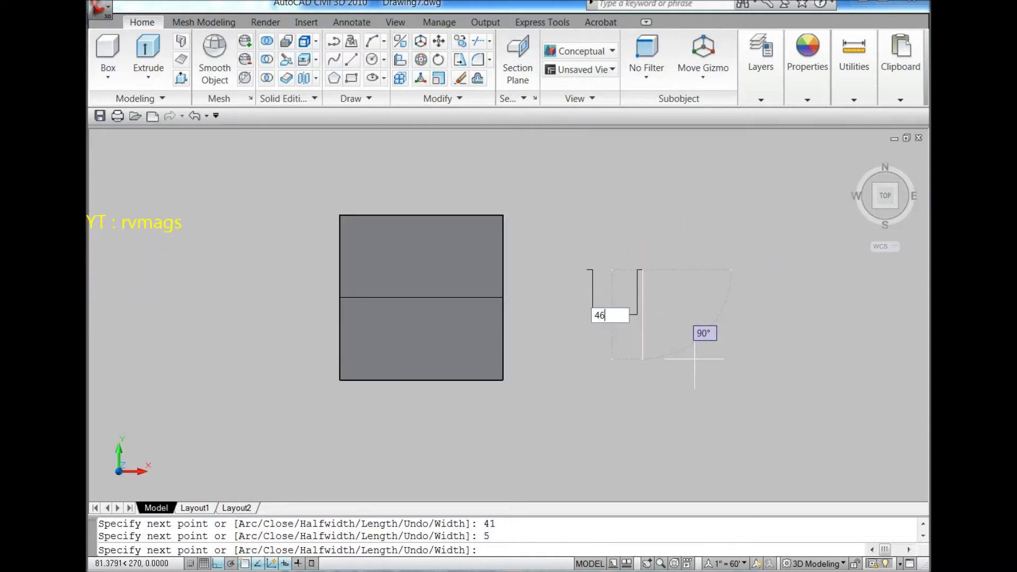
pyautogui.press('Return')
pyautogui.write('51')
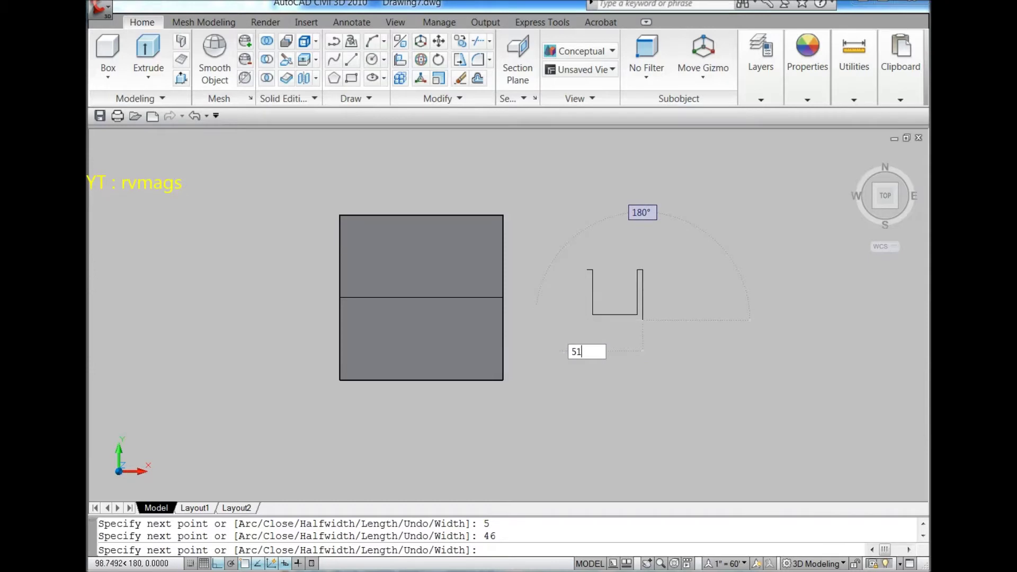
pyautogui.press('Return')
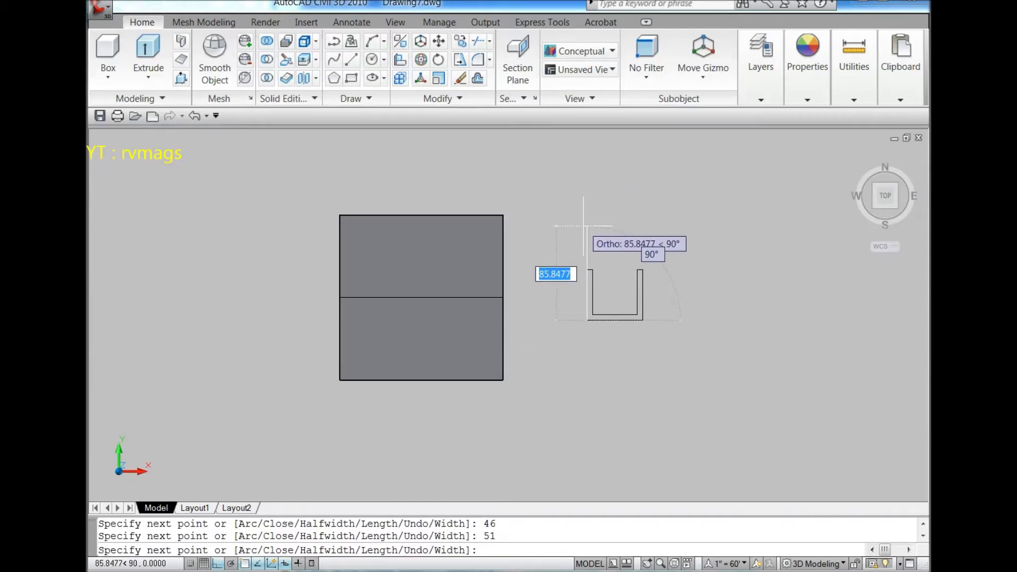
pyautogui.write('46')
pyautogui.press('Return')
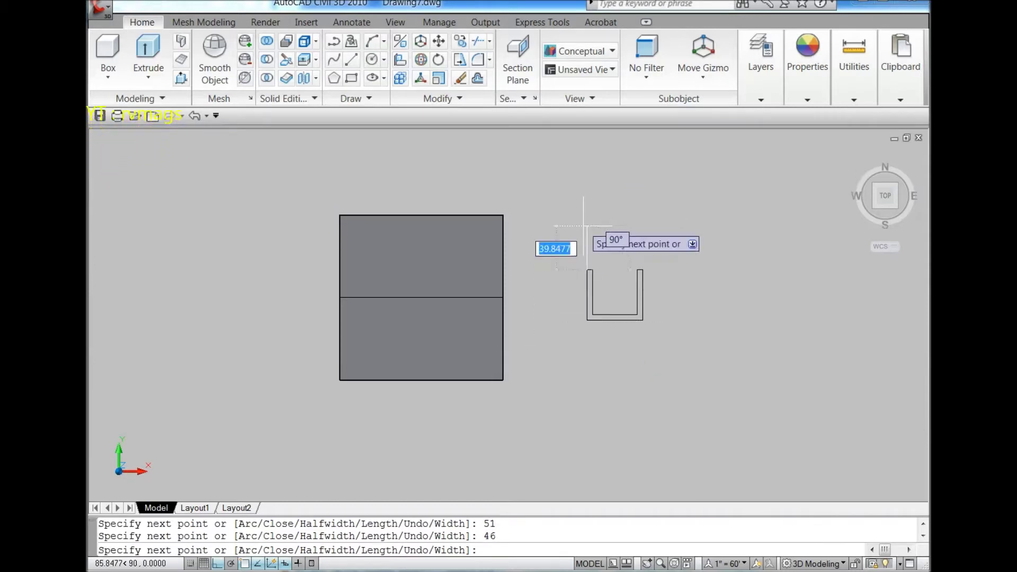
pyautogui.press('Escape')
pyautogui.moveTo(610, 294); pyautogui.dragTo(551, 249)
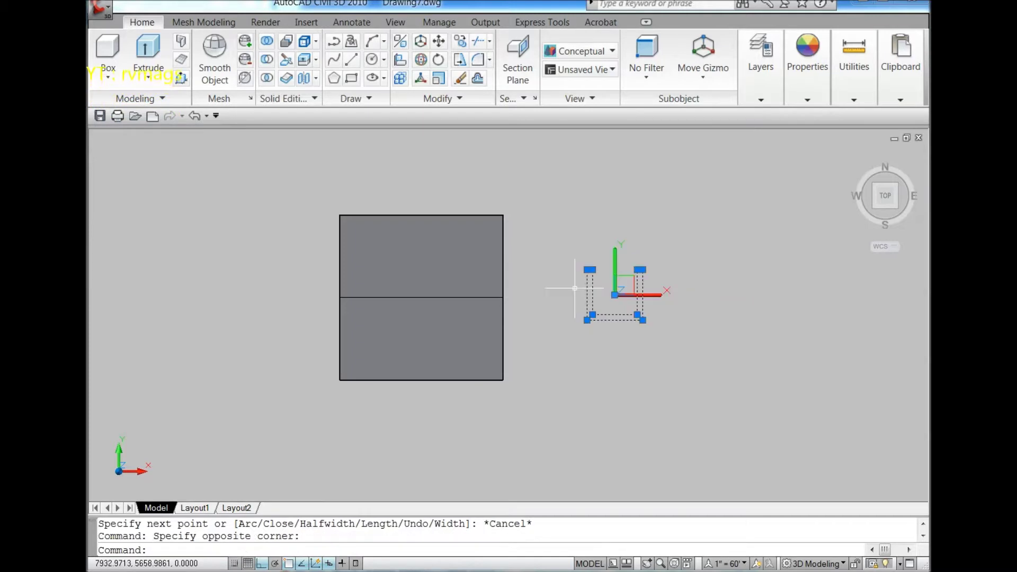
pyautogui.press('Escape')
# Move the U profile onto the plate centre, then switch to SW isometric view
pyautogui.click(439, 41)
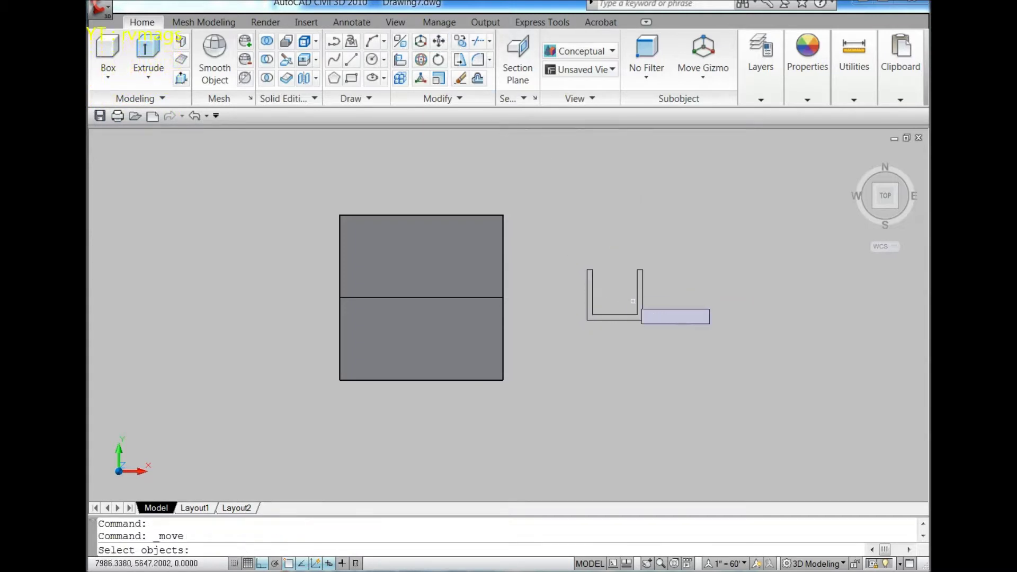
pyautogui.moveTo(658, 336); pyautogui.dragTo(599, 288)
pyautogui.press('Return')
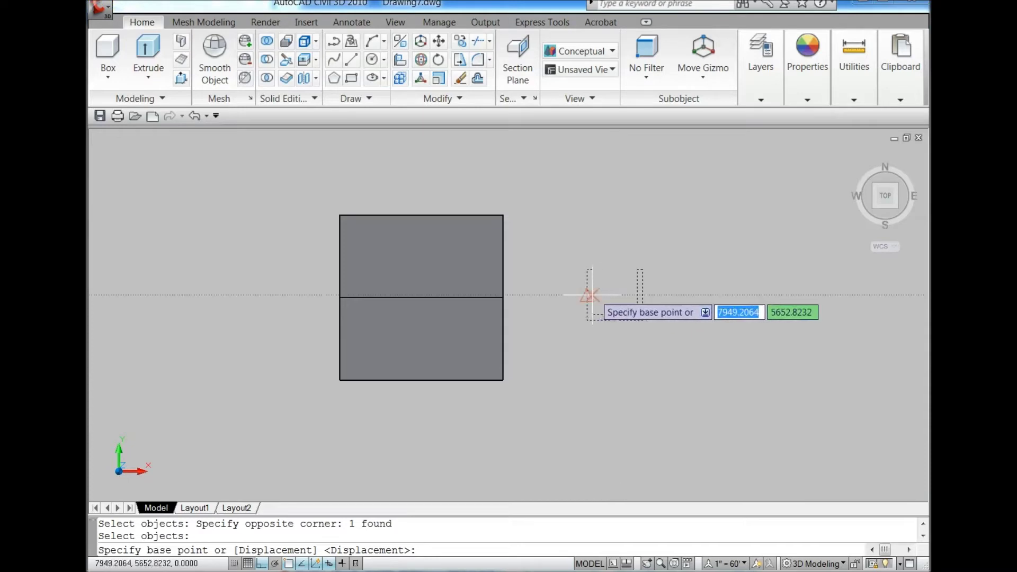
pyautogui.click(614, 295)
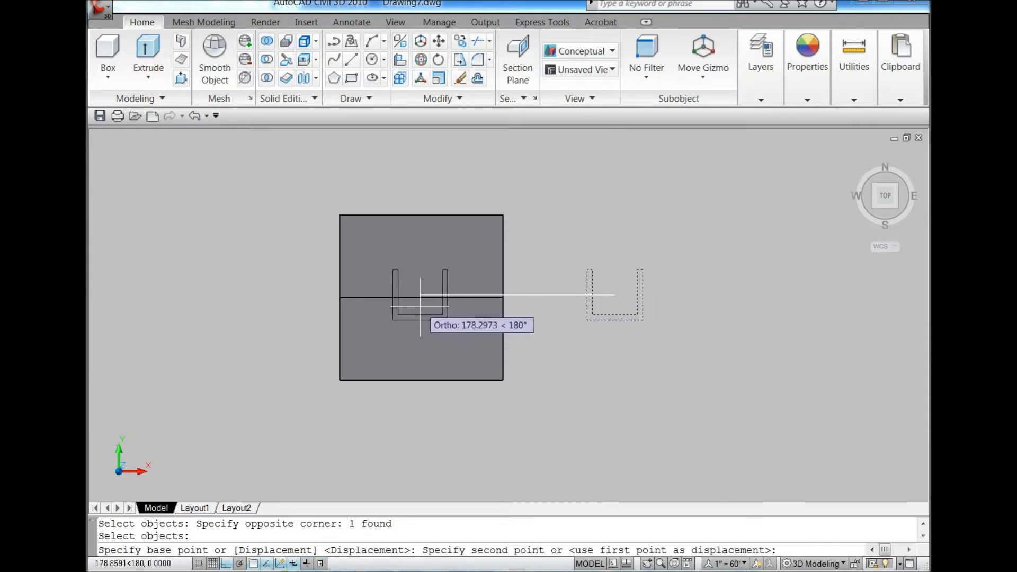
pyautogui.click(419, 297)
pyautogui.click(873, 211)
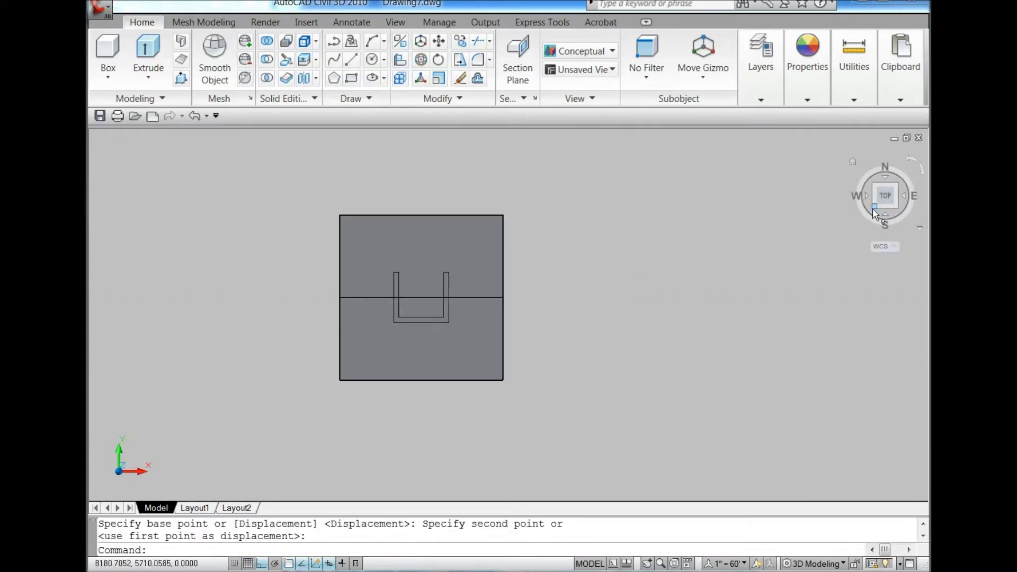
# Extrude the U profile 89 units into a channel column
pyautogui.click(148, 50)
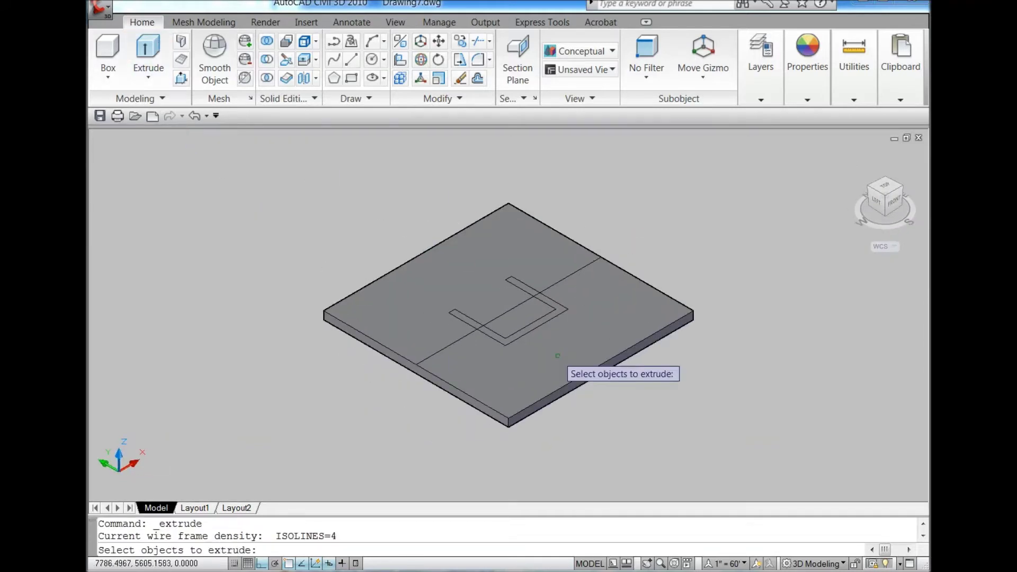
pyautogui.click(562, 306)
pyautogui.press('Return')
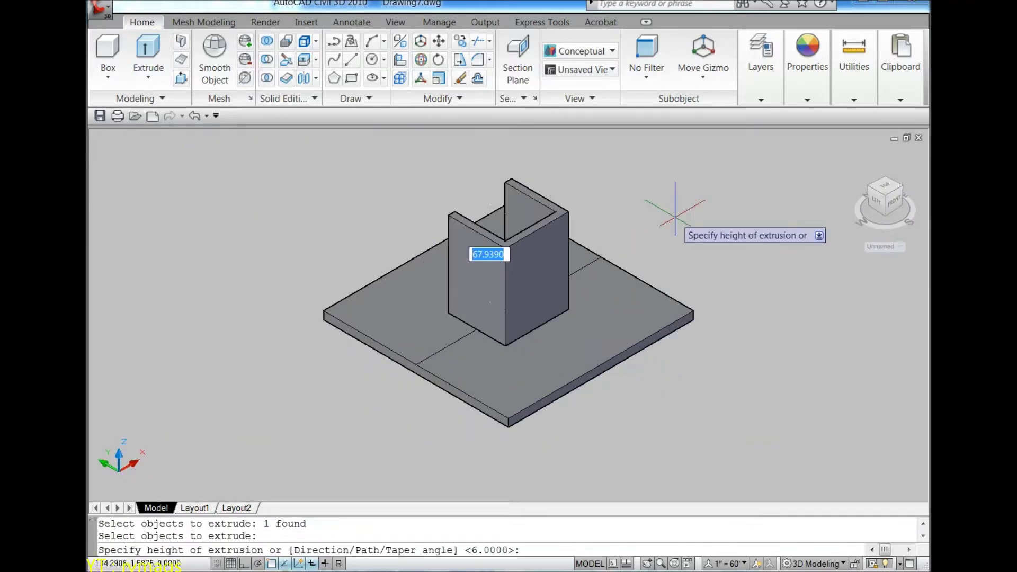
pyautogui.write('89')
pyautogui.press('Return')
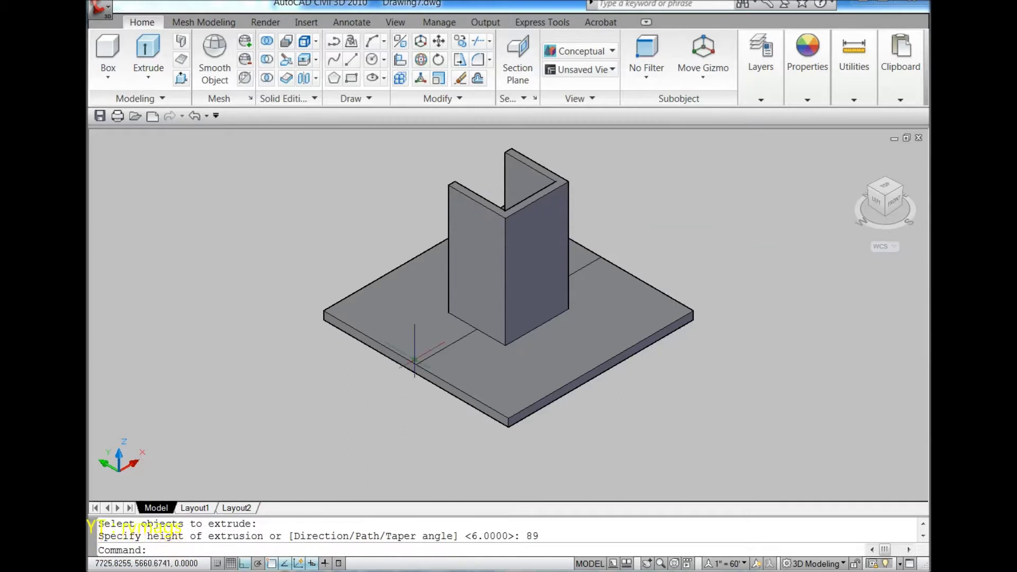
pyautogui.scroll(-2, 395, 353)
pyautogui.scroll(1, 486, 286)
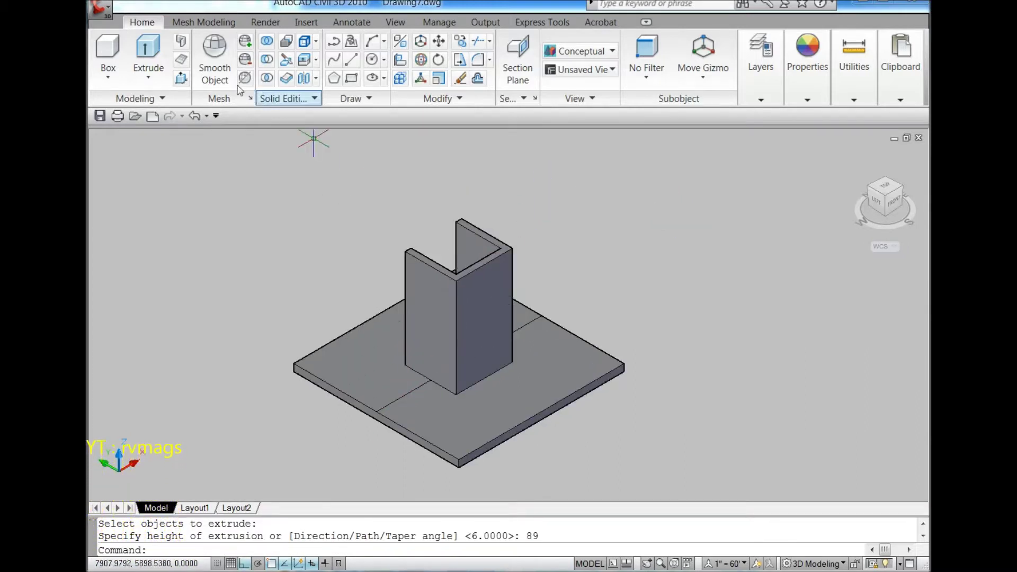
# Union the base plate and the U channel into one solid
pyautogui.click(268, 47)
pyautogui.click(352, 332)
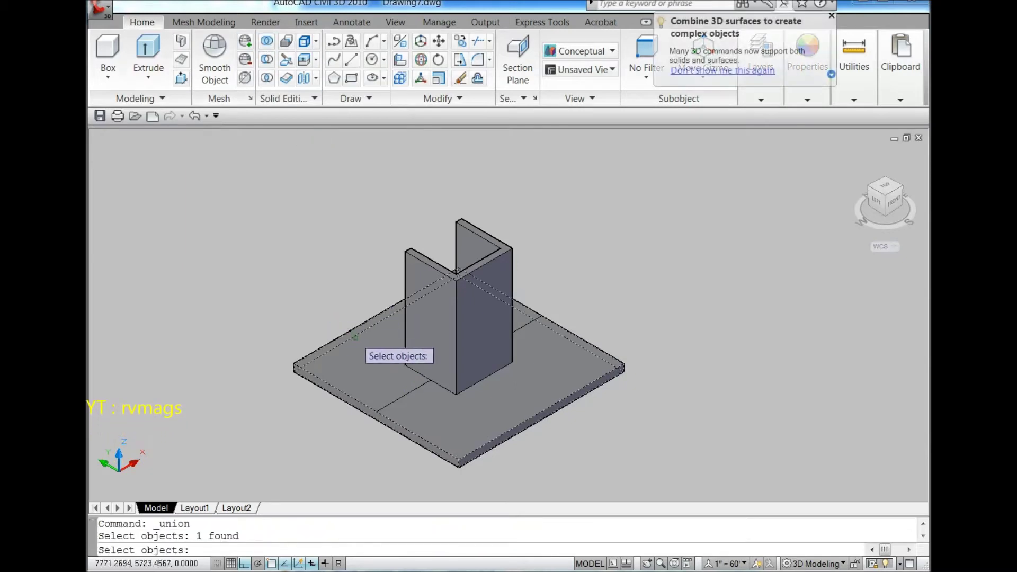
pyautogui.click(443, 320)
pyautogui.press('Return')
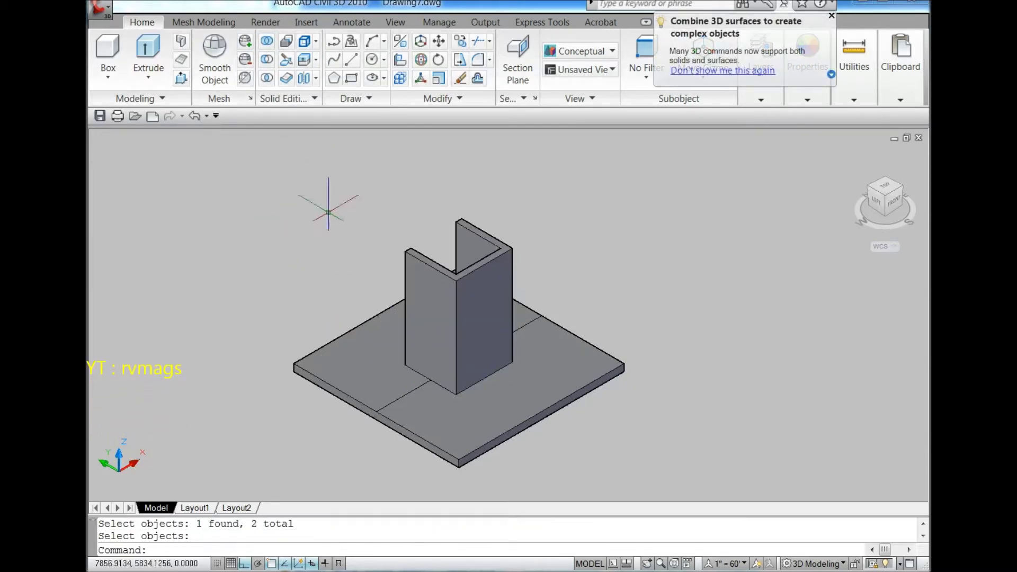
# Draw two 20-unit guide lines inward from the plate corner, undoing one misplaced segment
pyautogui.click(351, 59)
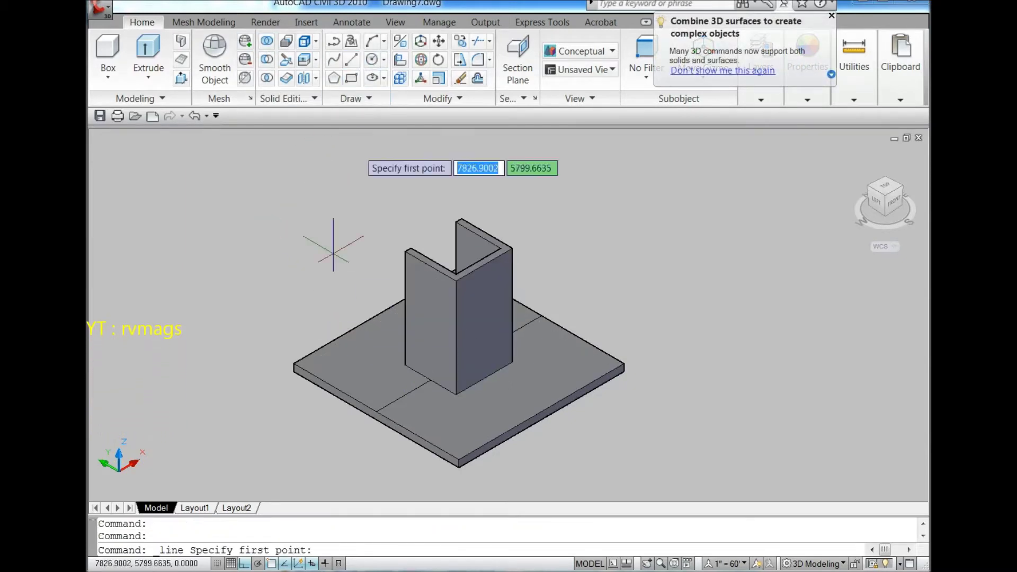
pyautogui.scroll(3, 316, 389)
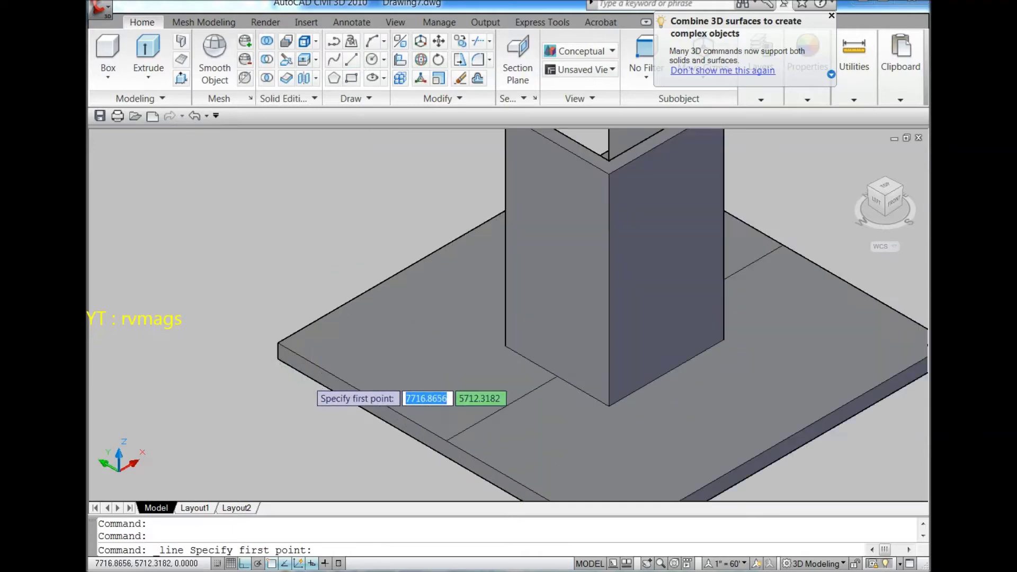
pyautogui.click(277, 347)
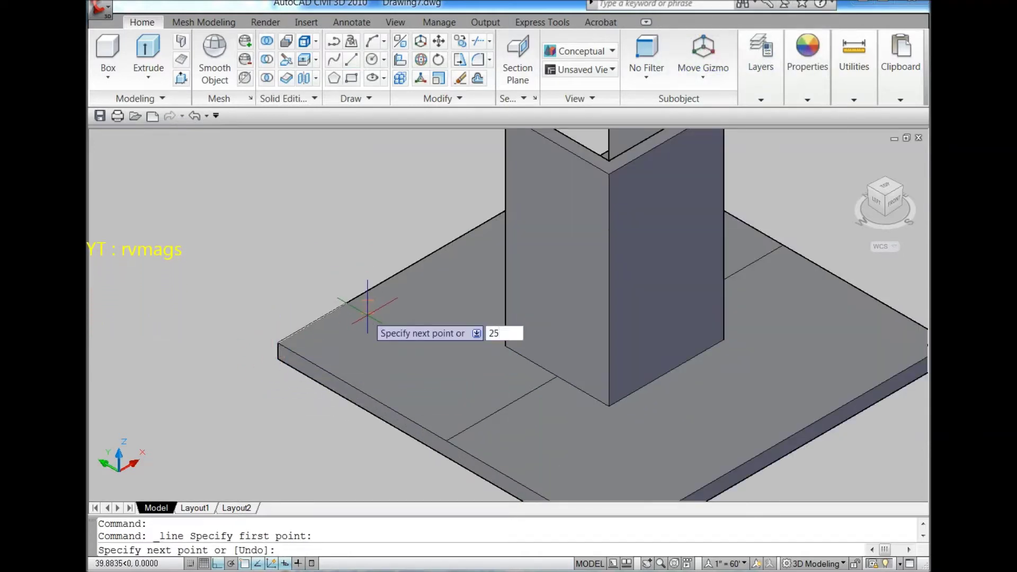
pyautogui.press('Return')
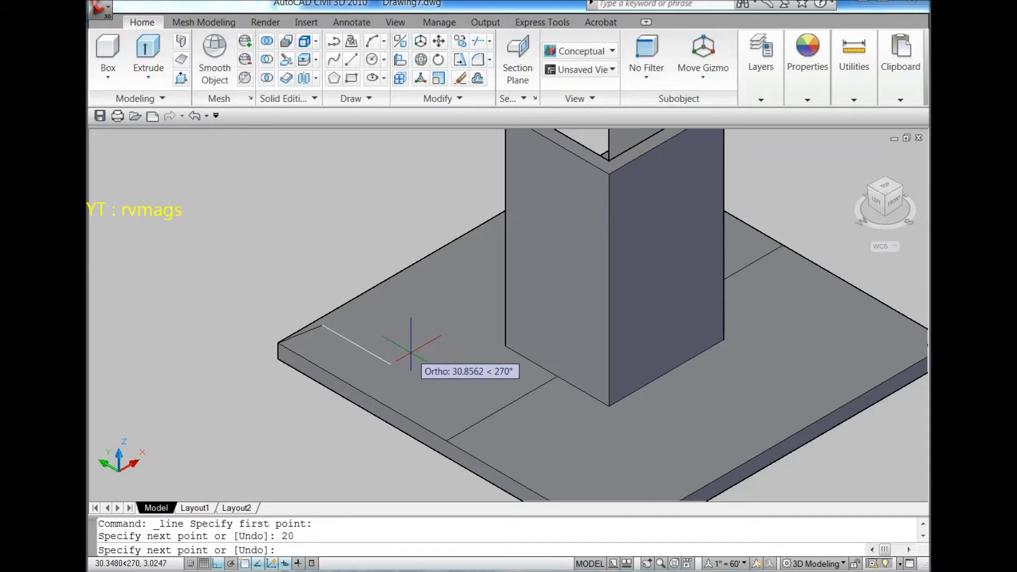
pyautogui.write('u')
pyautogui.press('Return')
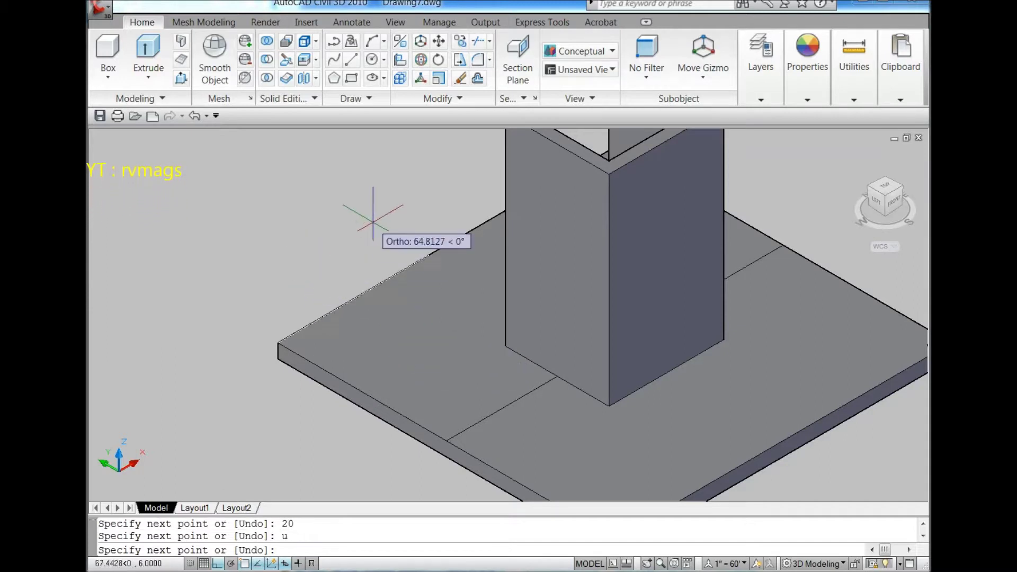
pyautogui.write('20')
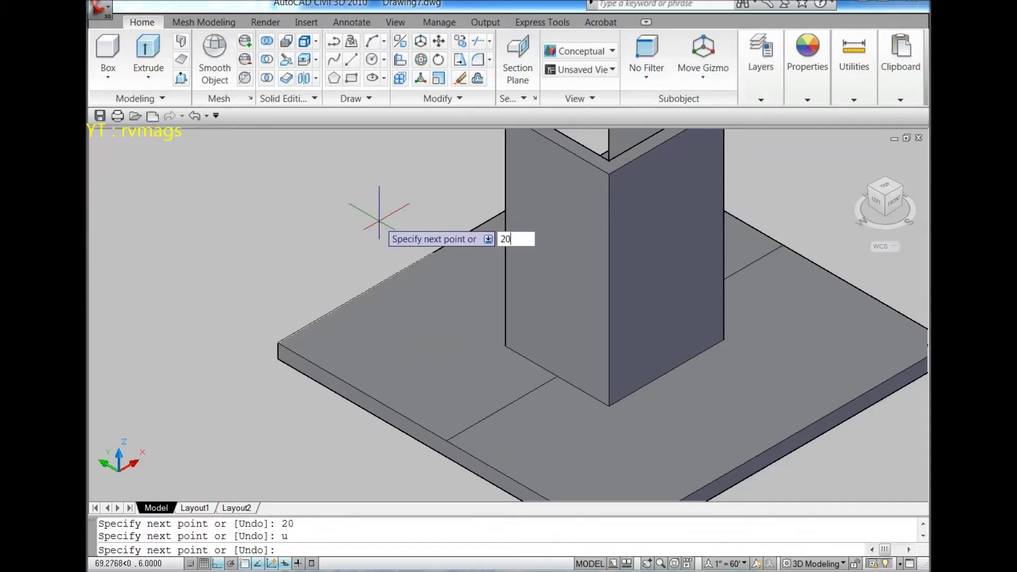
pyautogui.press('Return')
pyautogui.write('0')
pyautogui.press('Return')
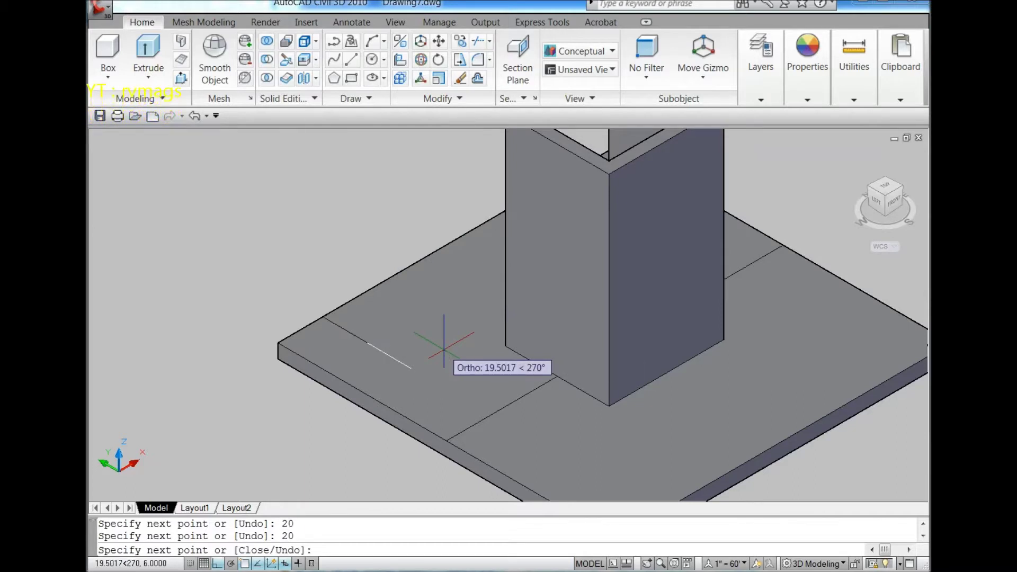
# Draw a 14-diameter circle at the end of the guide lines
pyautogui.press('Escape')
pyautogui.click(374, 75)
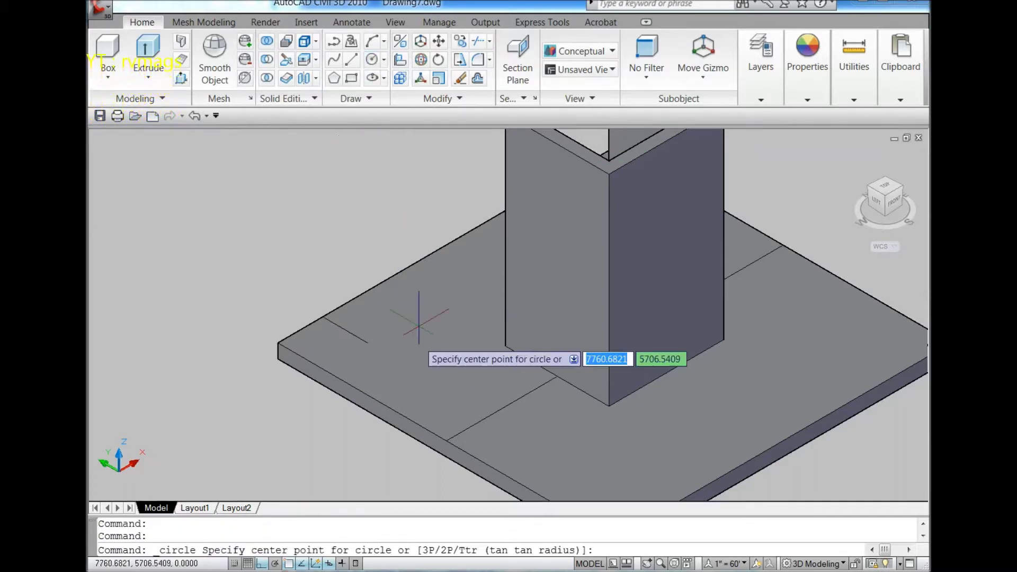
pyautogui.click(367, 344)
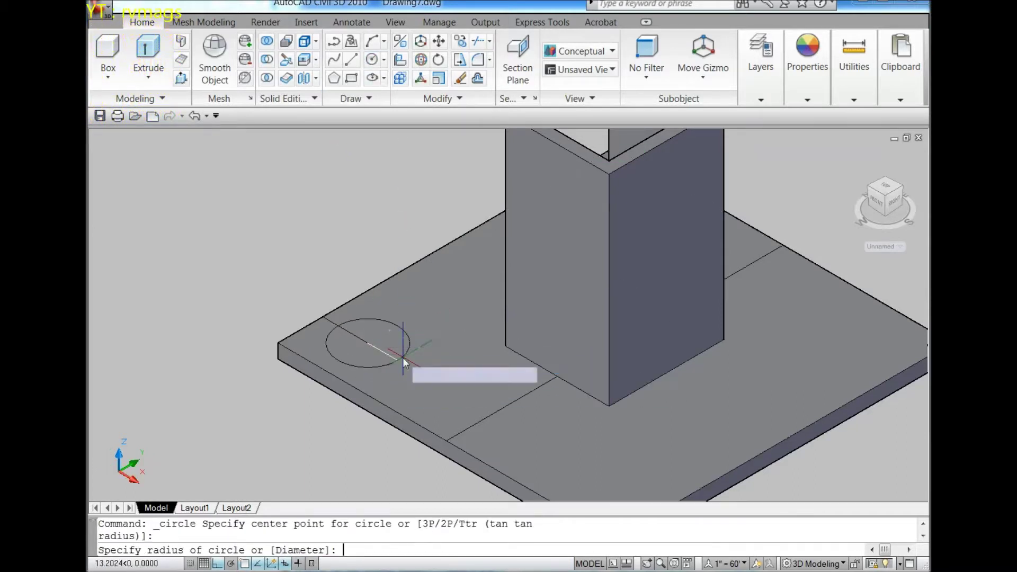
pyautogui.write('d')
pyautogui.press('Return')
pyautogui.write('4')
pyautogui.press('Return')
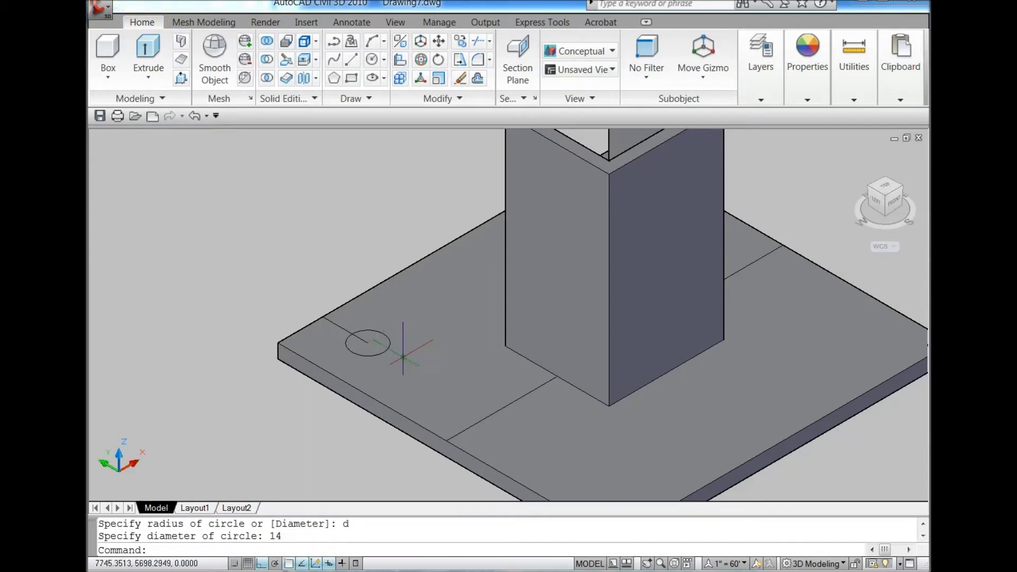
# Extrude the circle into a 10-unit-tall cylinder and box-select it
pyautogui.click(149, 53)
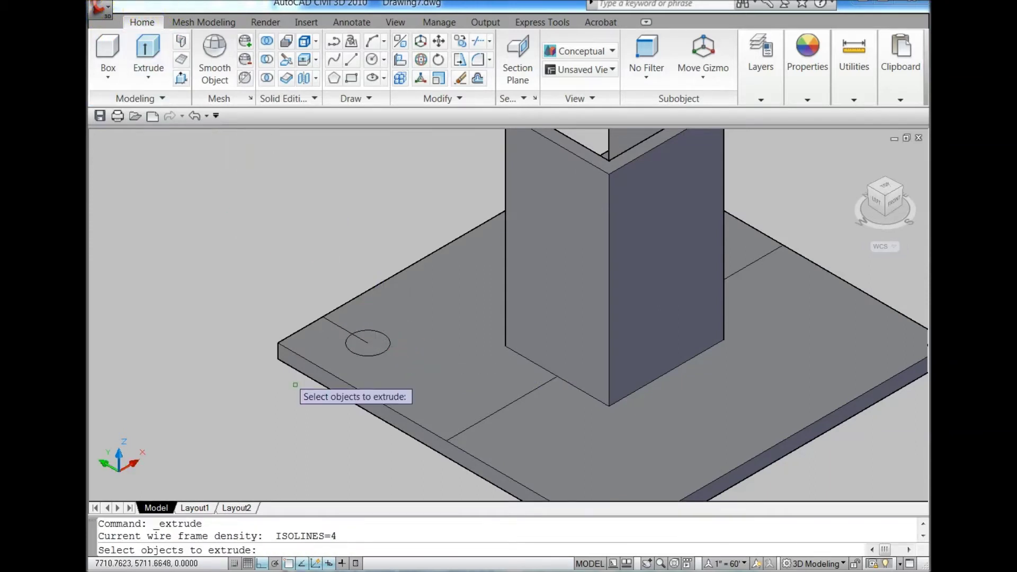
pyautogui.click(380, 353)
pyautogui.press('Return')
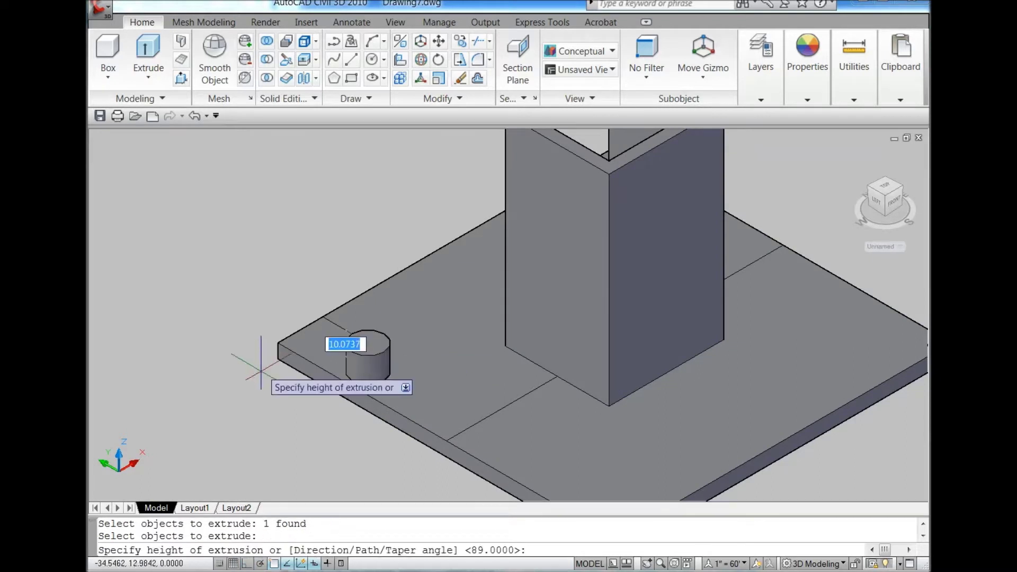
pyautogui.write('10')
pyautogui.press('Return')
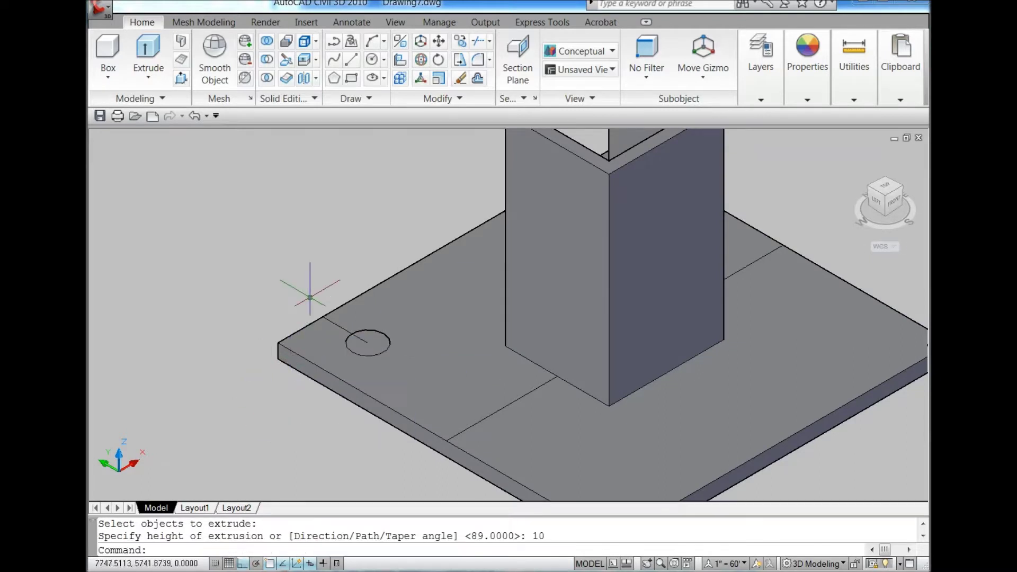
pyautogui.click(313, 263)
pyautogui.click(401, 444)
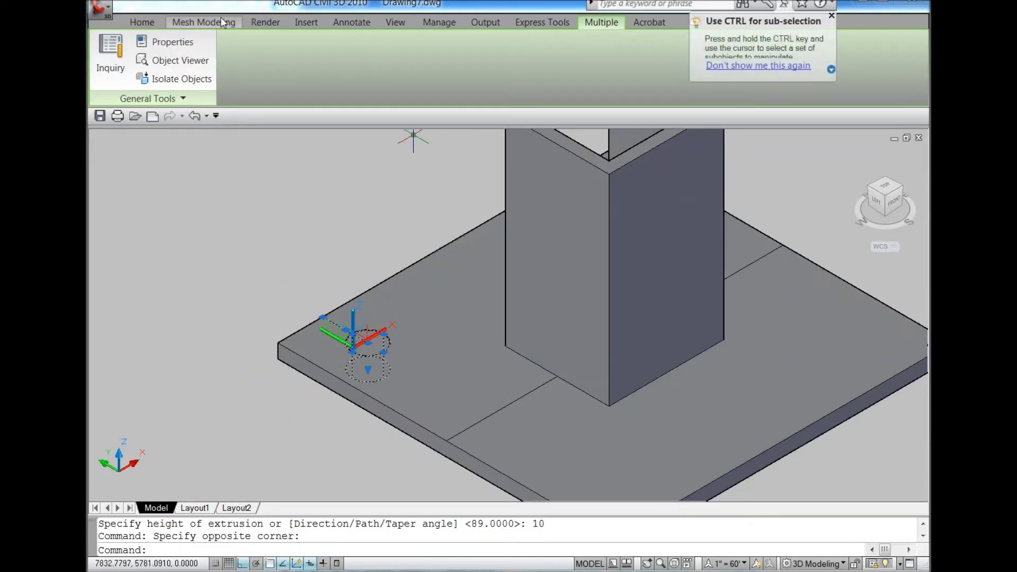
# Mirror the bolt cylinder across the plate centre line, keeping the original
pyautogui.click(153, 24)
pyautogui.click(474, 101)
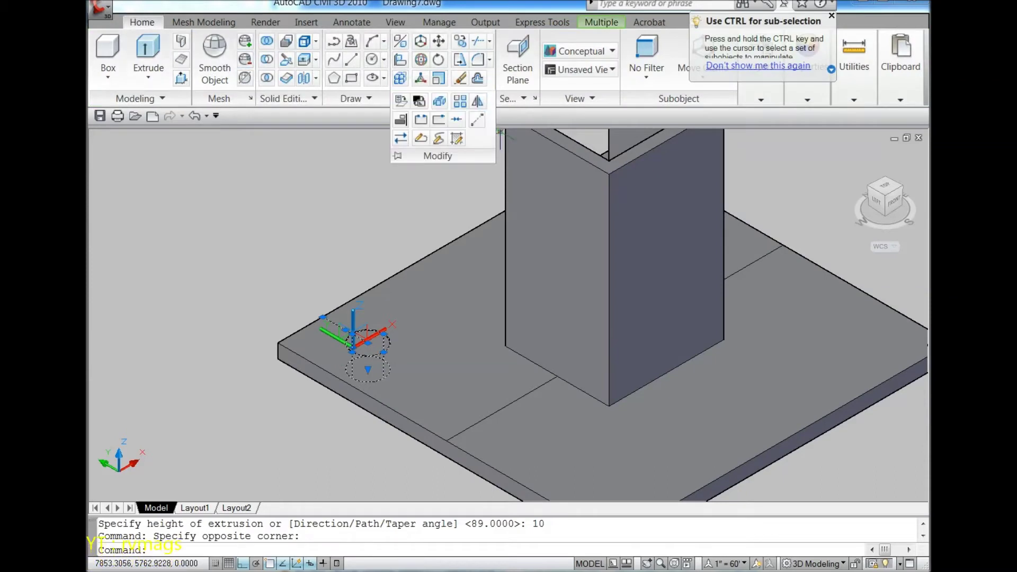
pyautogui.click(477, 104)
pyautogui.scroll(-3, 466, 215)
pyautogui.scroll(2, 440, 207)
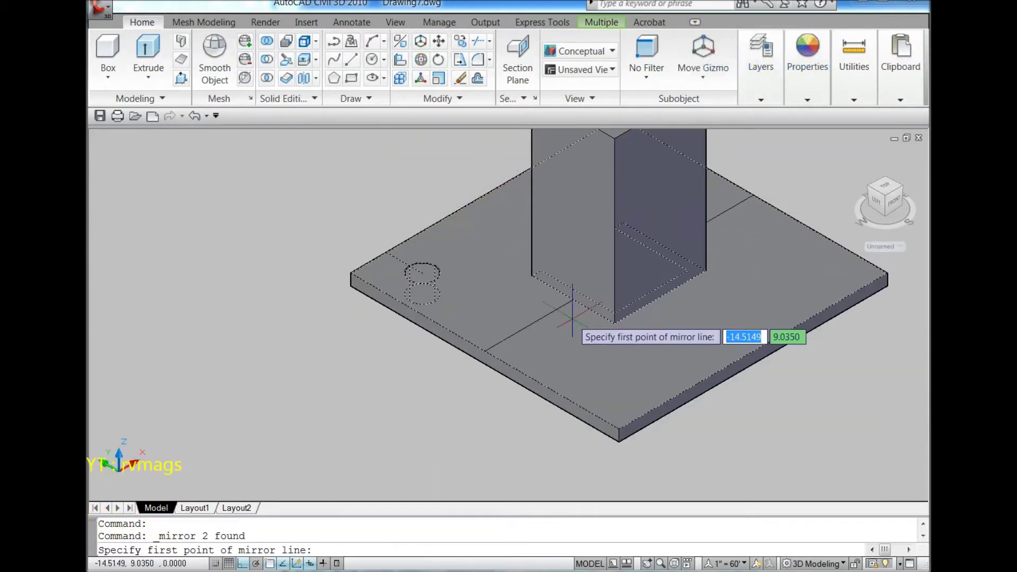
pyautogui.click(485, 352)
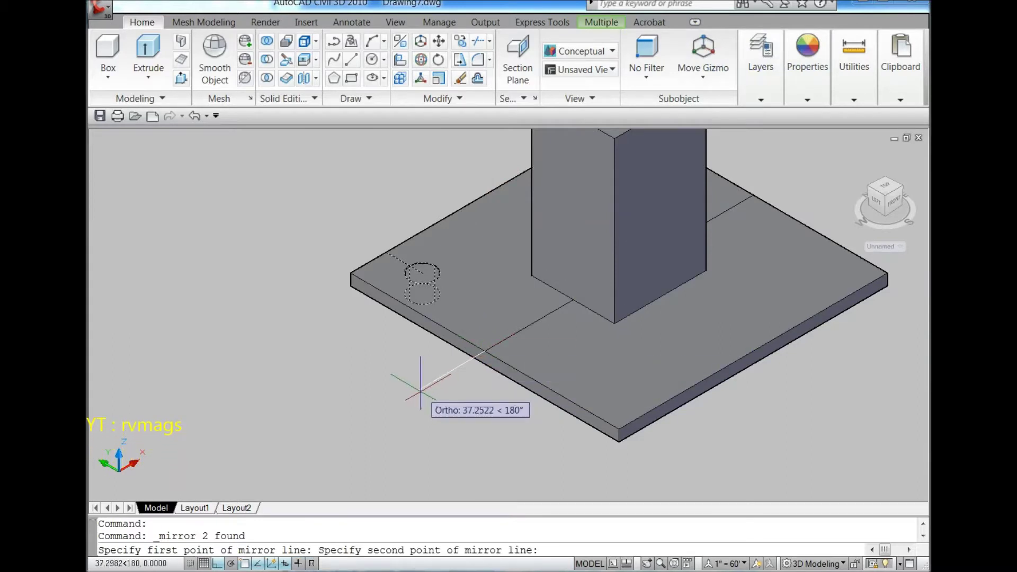
pyautogui.scroll(-2, 419, 392)
pyautogui.click(404, 375)
pyautogui.rightClick(404, 392)
pyautogui.click(430, 449)
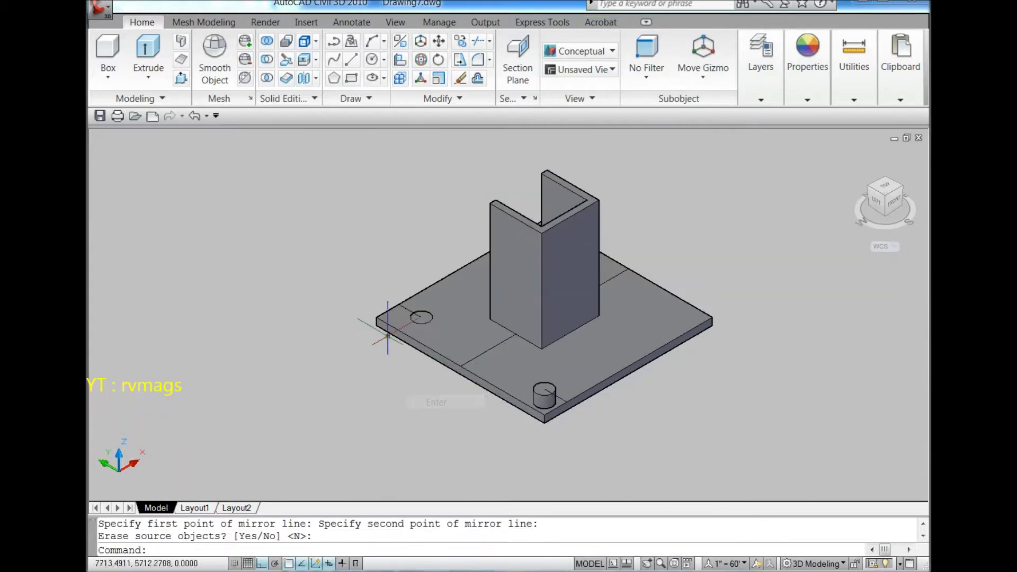
# Mirror both cylinders to the plate's opposite corners, keeping the originals
pyautogui.click(409, 300)
pyautogui.click(461, 391)
pyautogui.scroll(2, 466, 397)
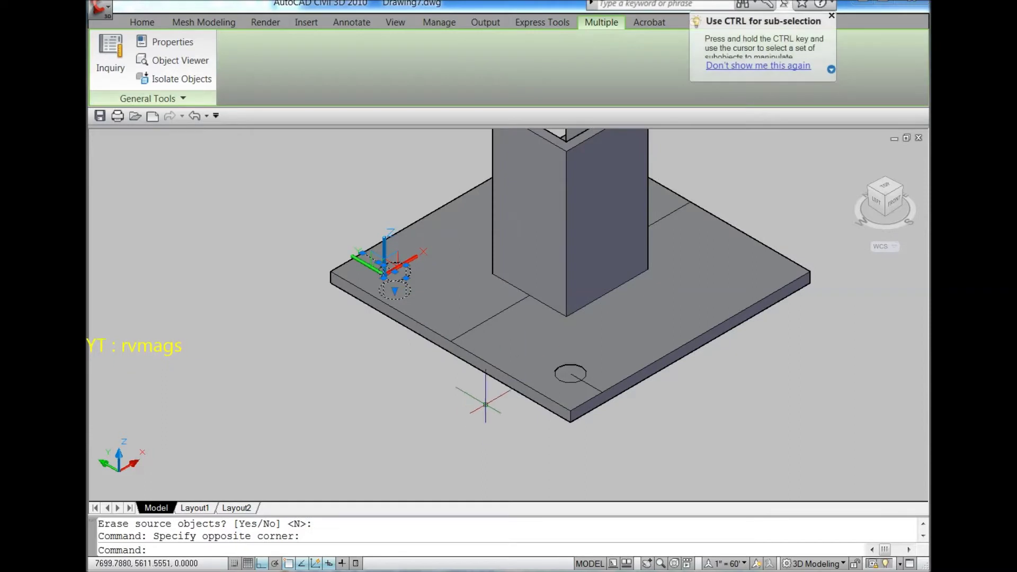
pyautogui.click(684, 421)
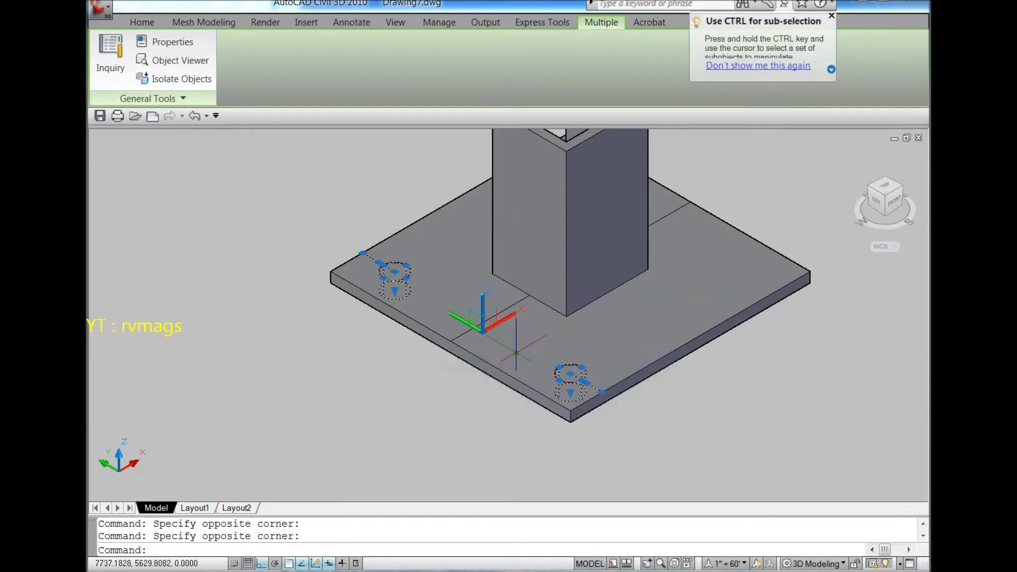
pyautogui.click(142, 22)
pyautogui.click(458, 98)
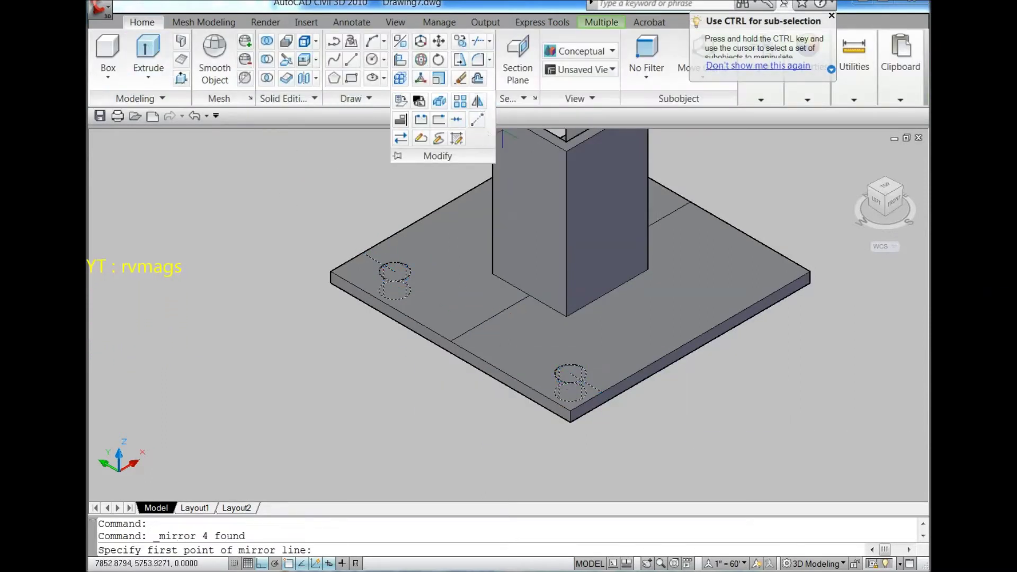
pyautogui.click(684, 331)
pyautogui.scroll(-3, 689, 339)
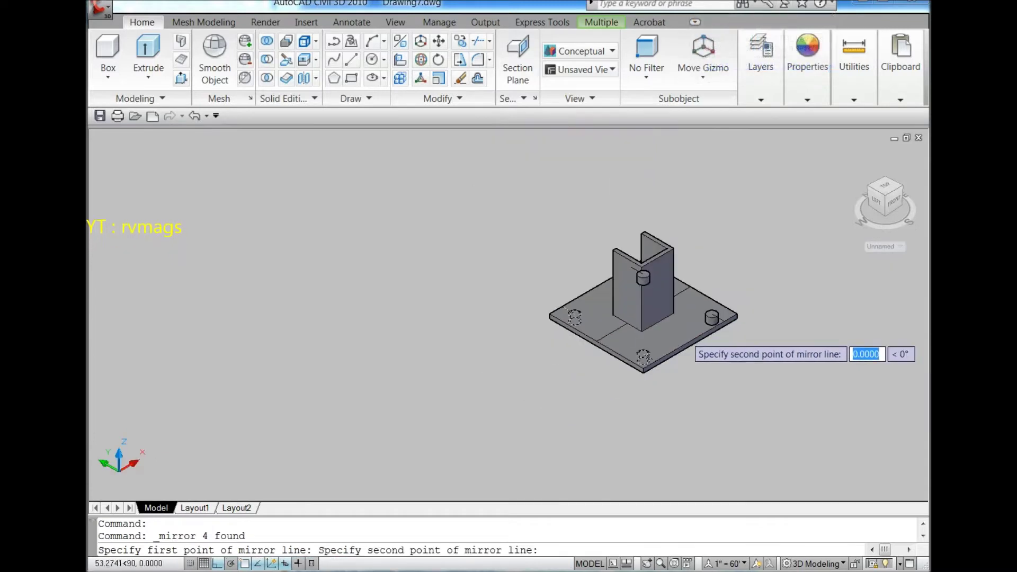
pyautogui.click(455, 218)
pyautogui.rightClick(455, 219)
pyautogui.click(480, 230)
pyautogui.scroll(3, 476, 244)
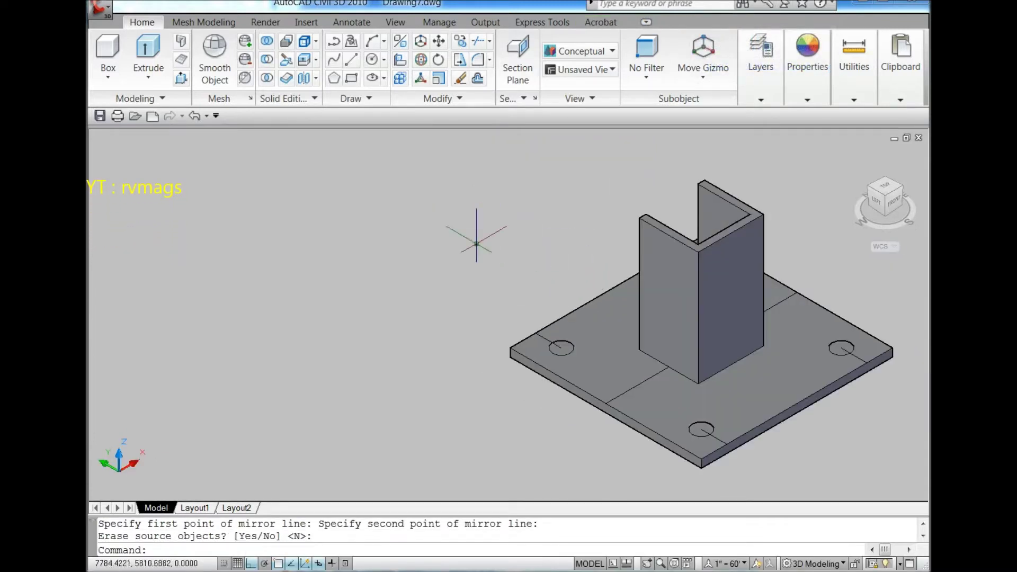
# Subtract the left, front and right bolt cylinders from the base plate
pyautogui.click(269, 68)
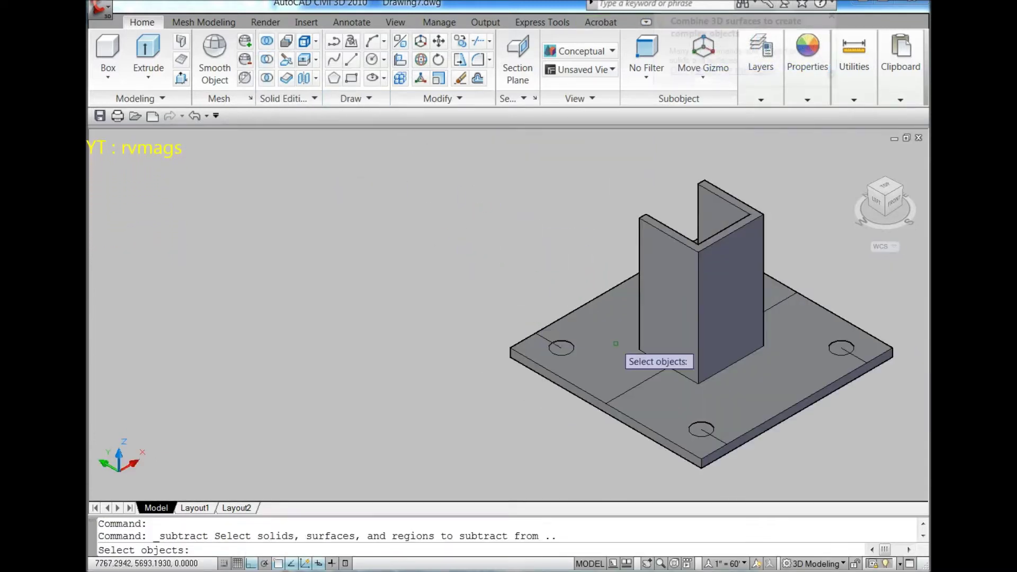
pyautogui.click(615, 340)
pyautogui.press('Return')
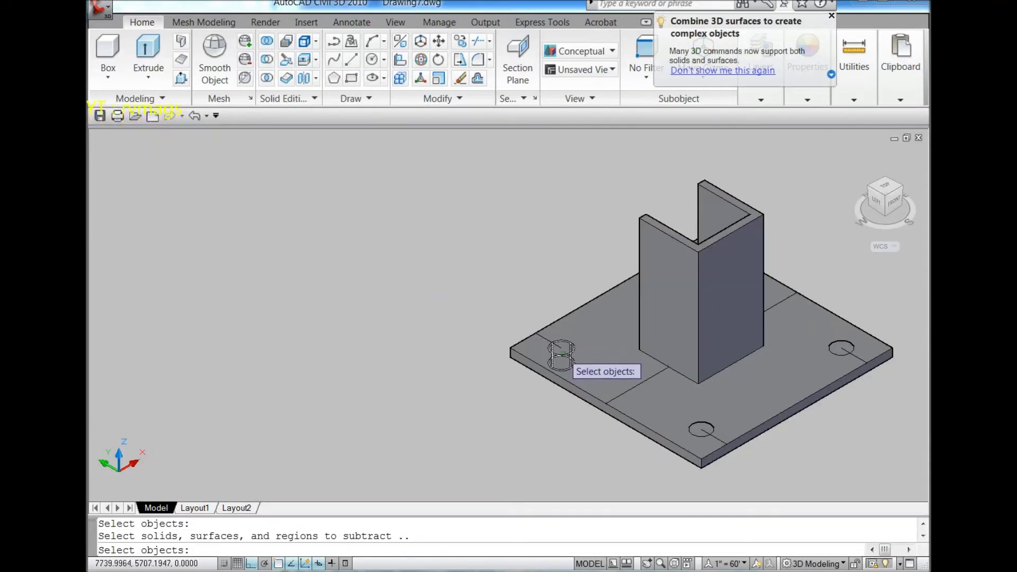
pyautogui.click(561, 360)
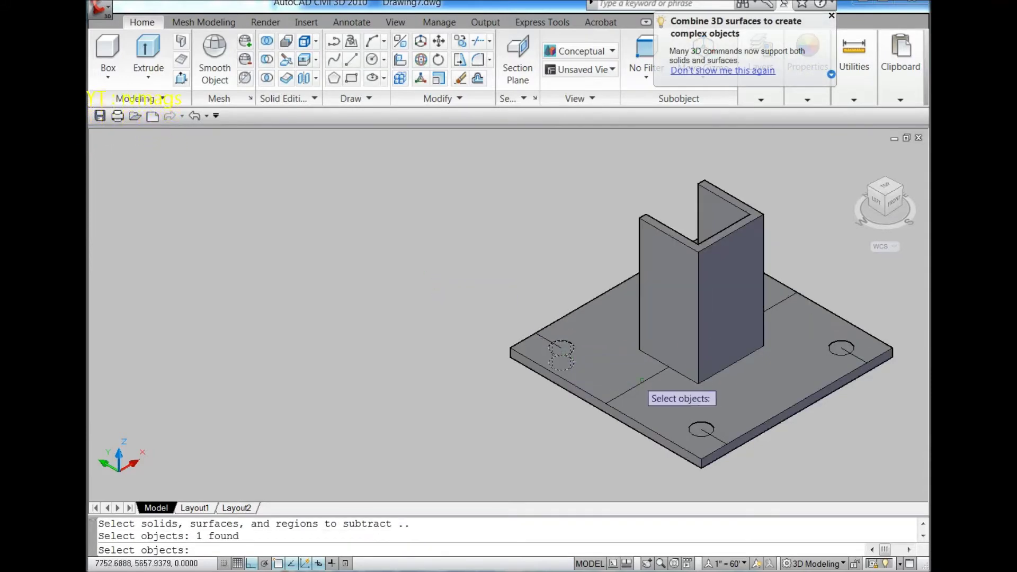
pyautogui.click(699, 432)
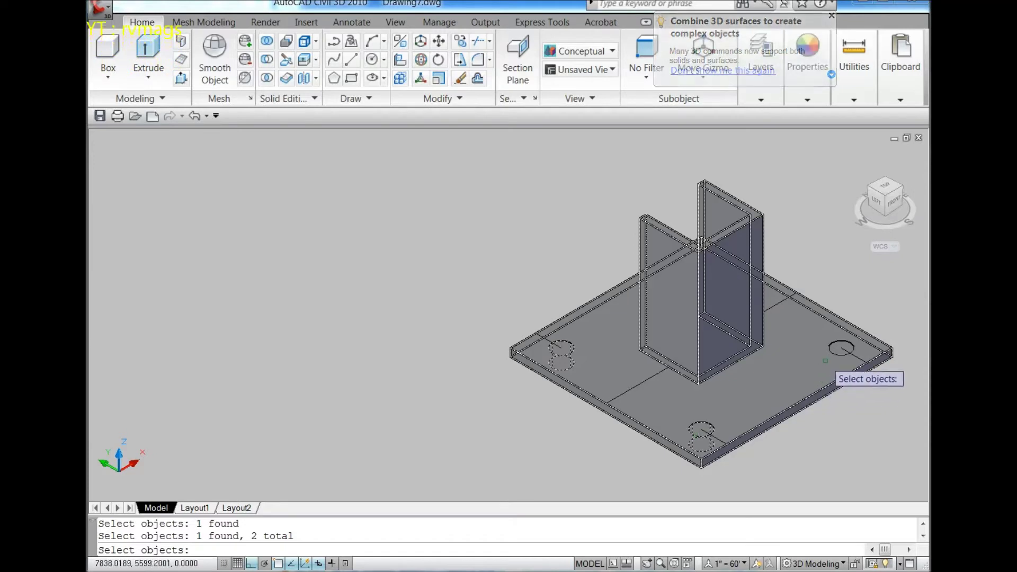
pyautogui.click(841, 349)
pyautogui.press('Return')
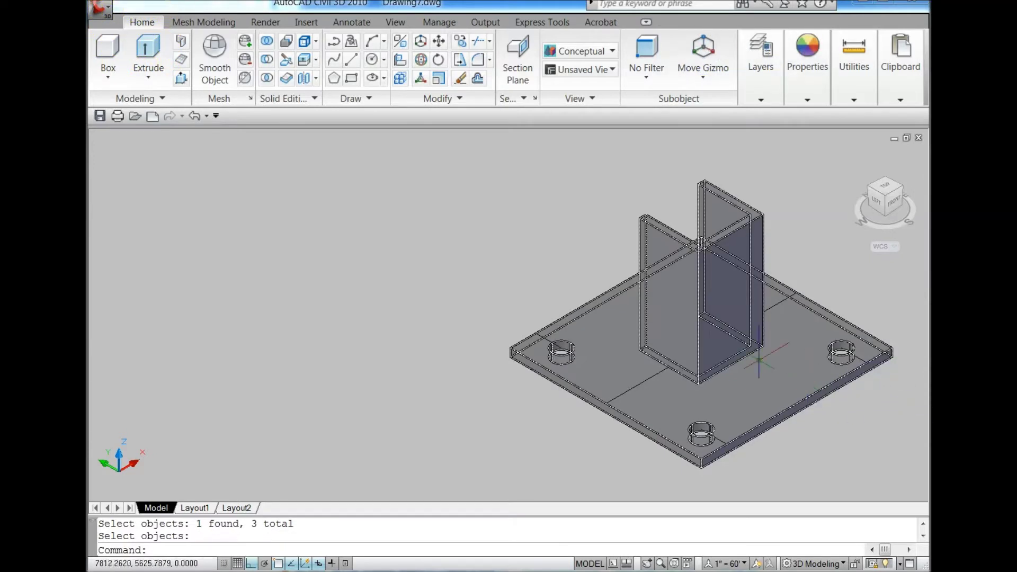
# Rotate the view and subtract the fourth corner bolt cylinder from the plate
pyautogui.click(902, 186)
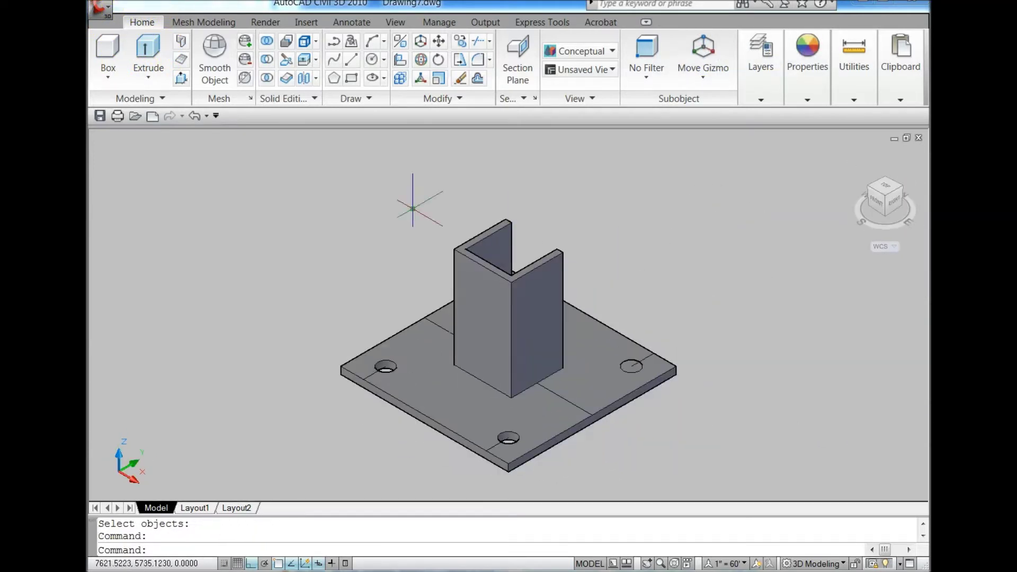
pyautogui.click(267, 65)
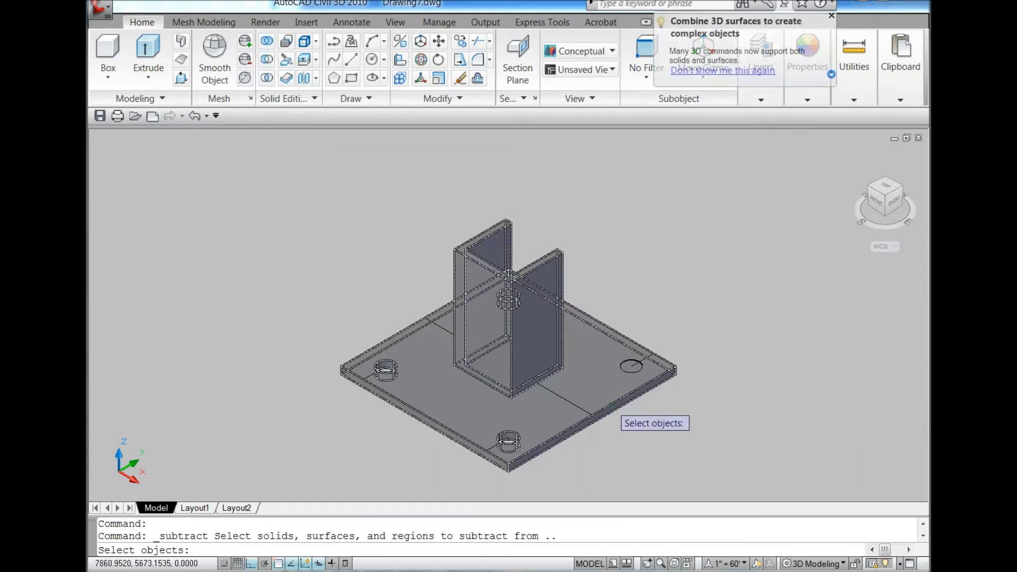
pyautogui.click(635, 396)
pyautogui.press('Return')
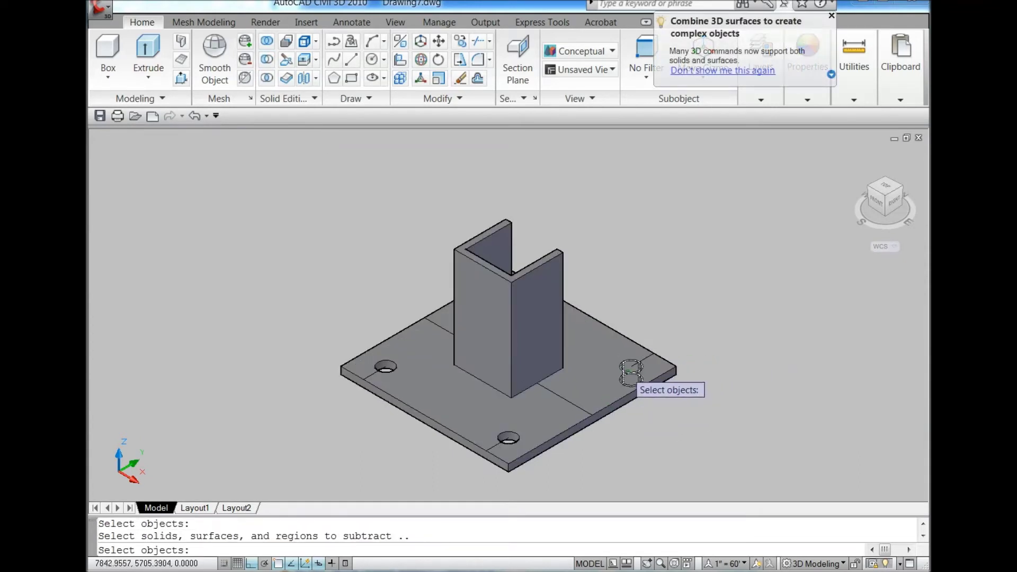
pyautogui.click(630, 373)
pyautogui.press('Return')
# Erase the leftover helper objects around the plate corners
pyautogui.moveTo(591, 299); pyautogui.dragTo(720, 394)
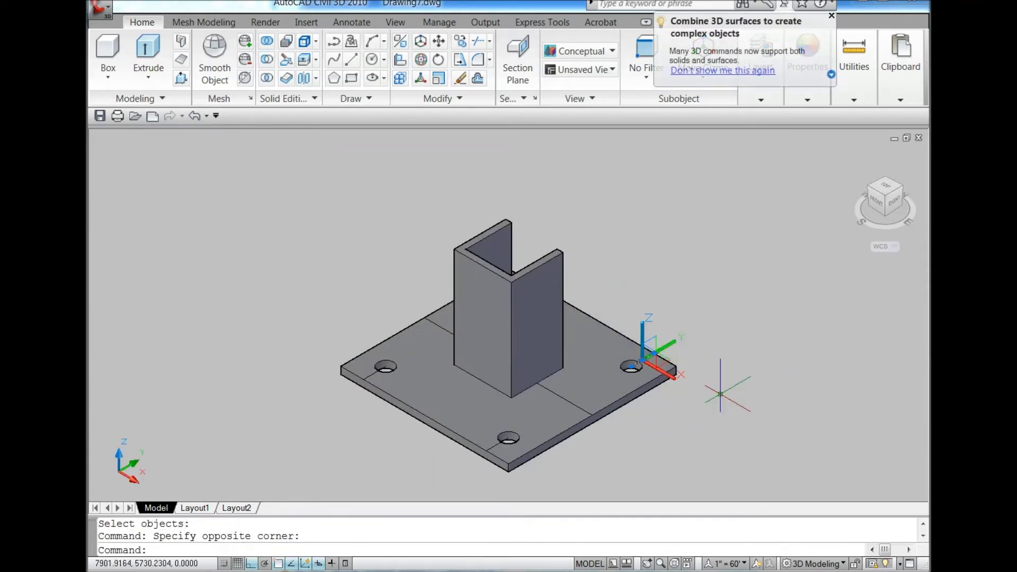
pyautogui.press('Delete')
pyautogui.moveTo(314, 321); pyautogui.dragTo(583, 466)
pyautogui.press('Delete')
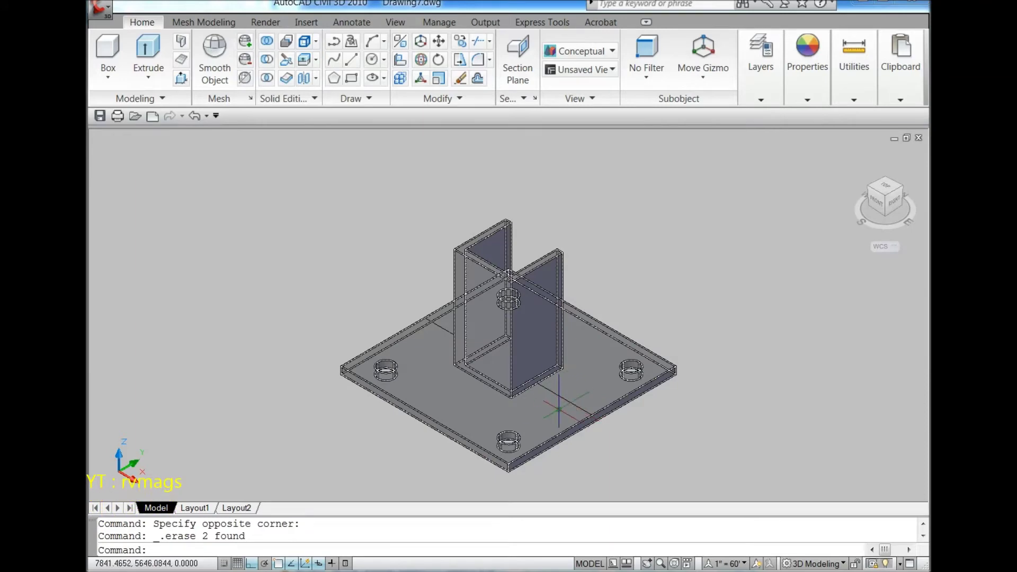
pyautogui.scroll(2, 558, 409)
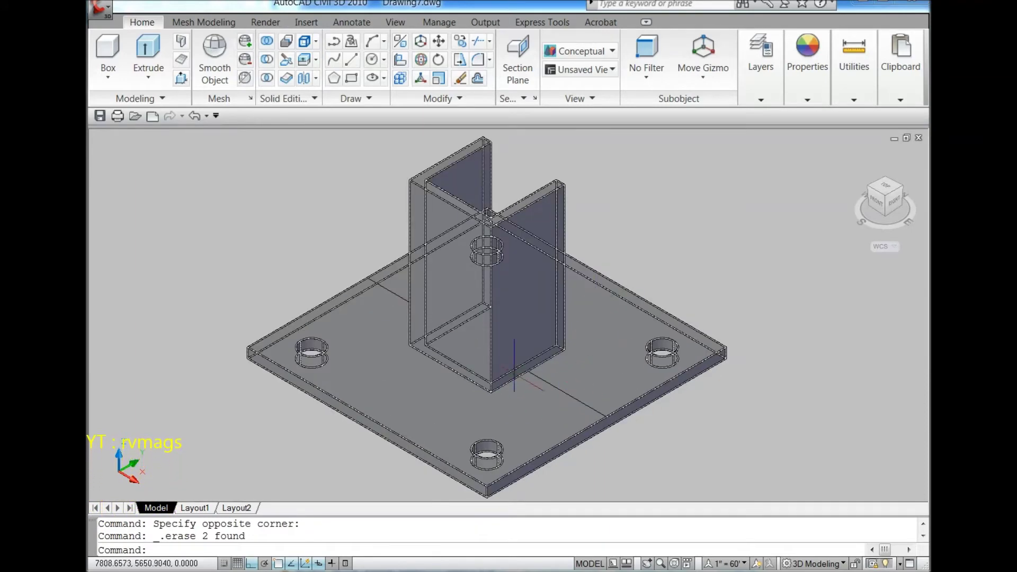
pyautogui.click(651, 439)
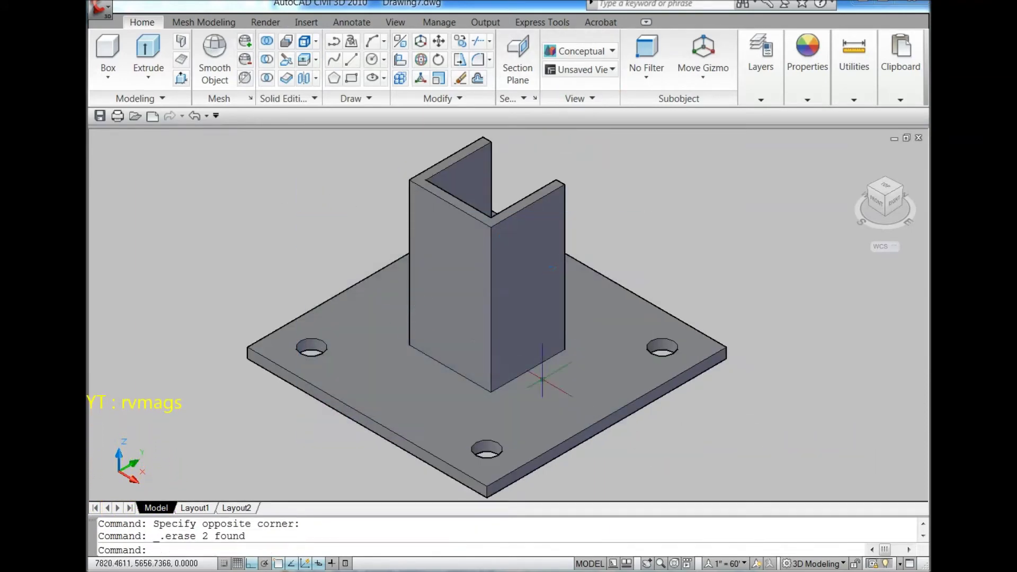
pyautogui.scroll(-2, 540, 382)
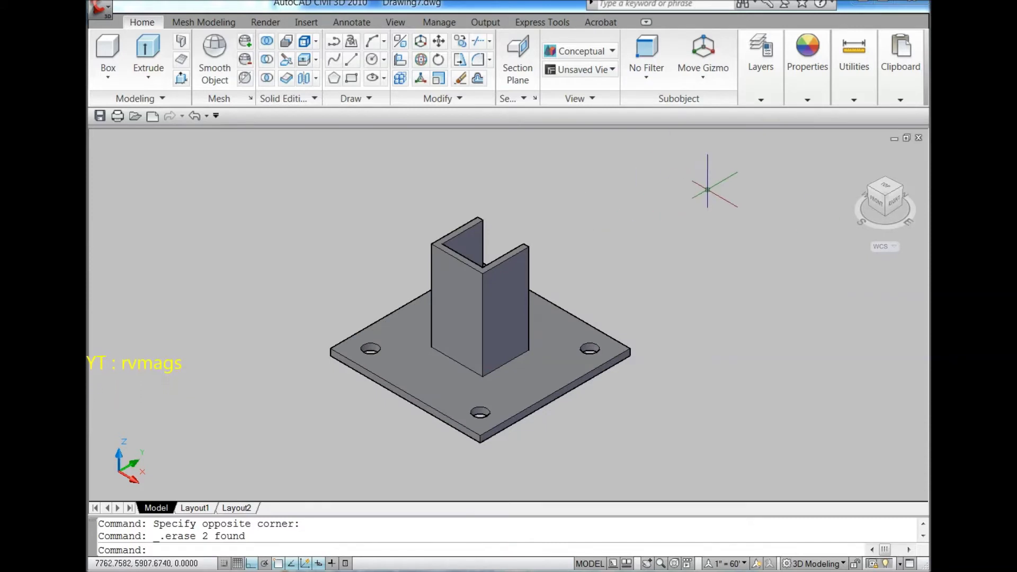
# Set the UCS to Front and switch to a corner isometric view
pyautogui.click(396, 22)
pyautogui.click(402, 41)
pyautogui.click(399, 149)
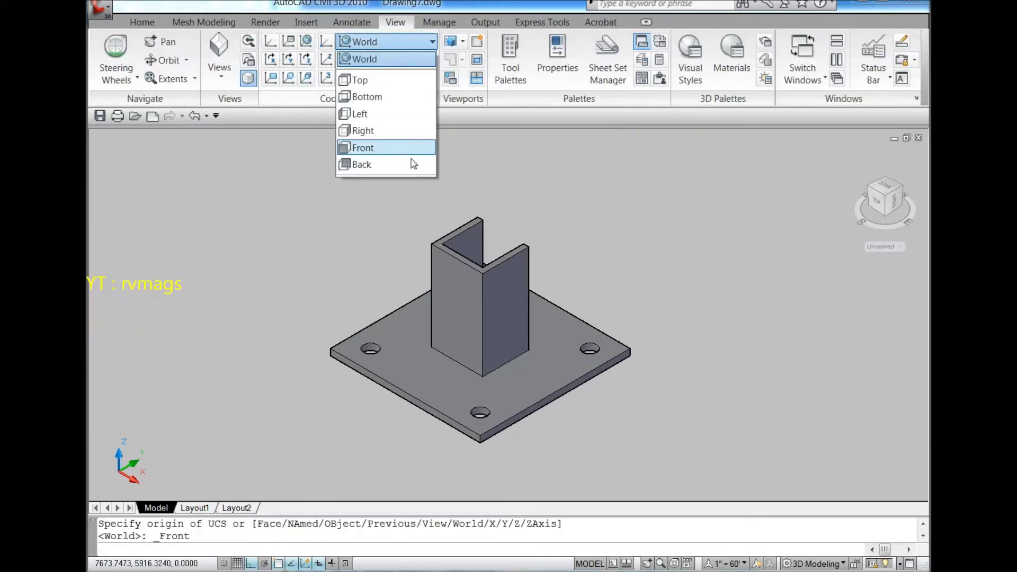
pyautogui.click(885, 200)
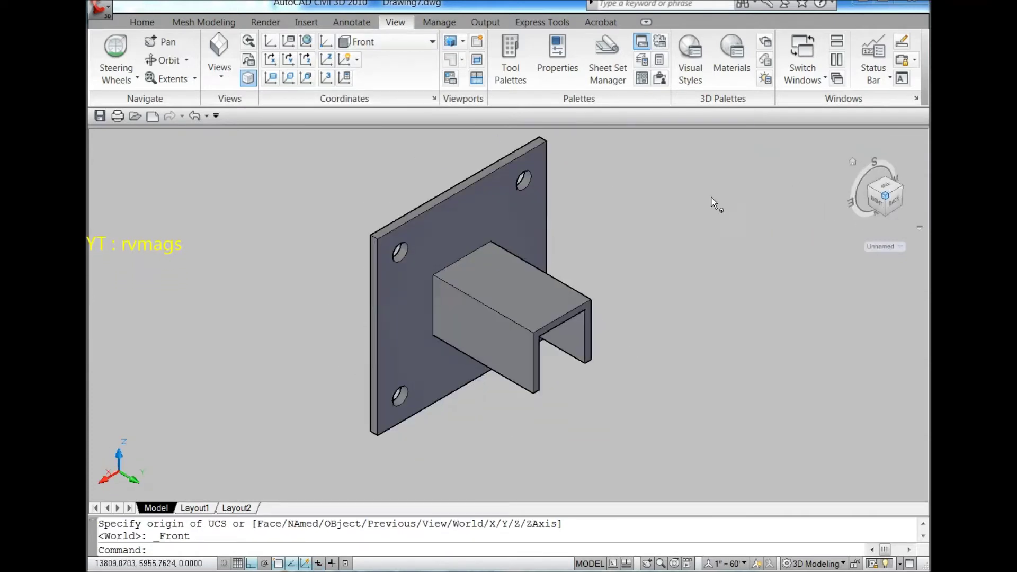
# Draw a 20-unit guide line starting at the channel's top edge
pyautogui.click(142, 21)
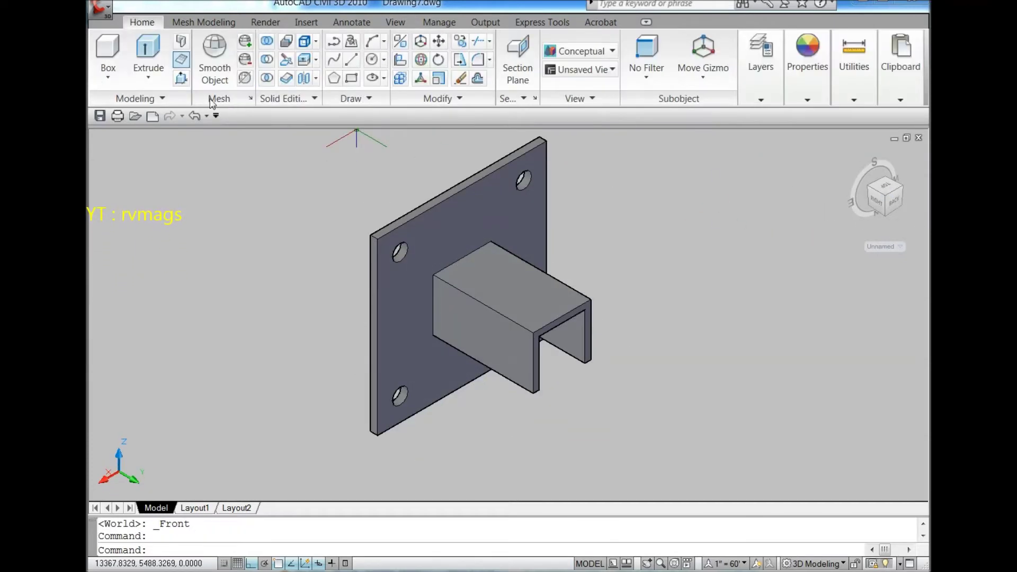
pyautogui.click(352, 59)
pyautogui.rightClick(893, 202)
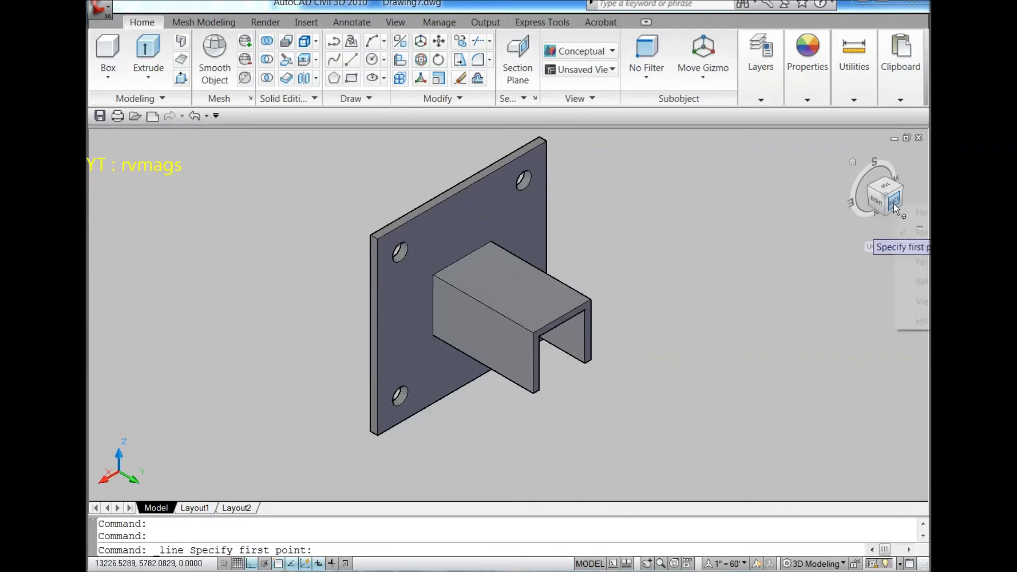
pyautogui.click(602, 272)
pyautogui.scroll(2, 557, 339)
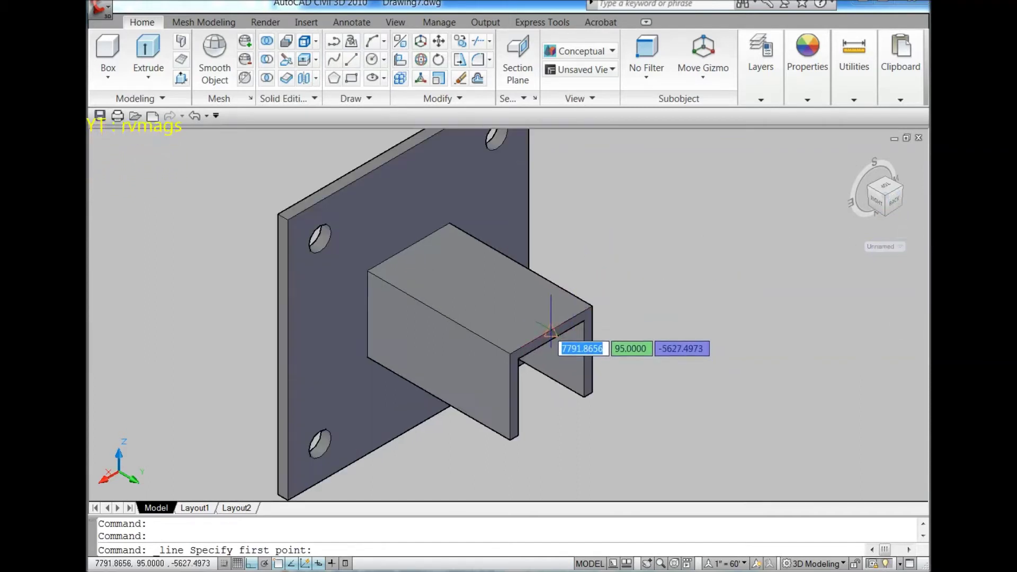
pyautogui.click(551, 331)
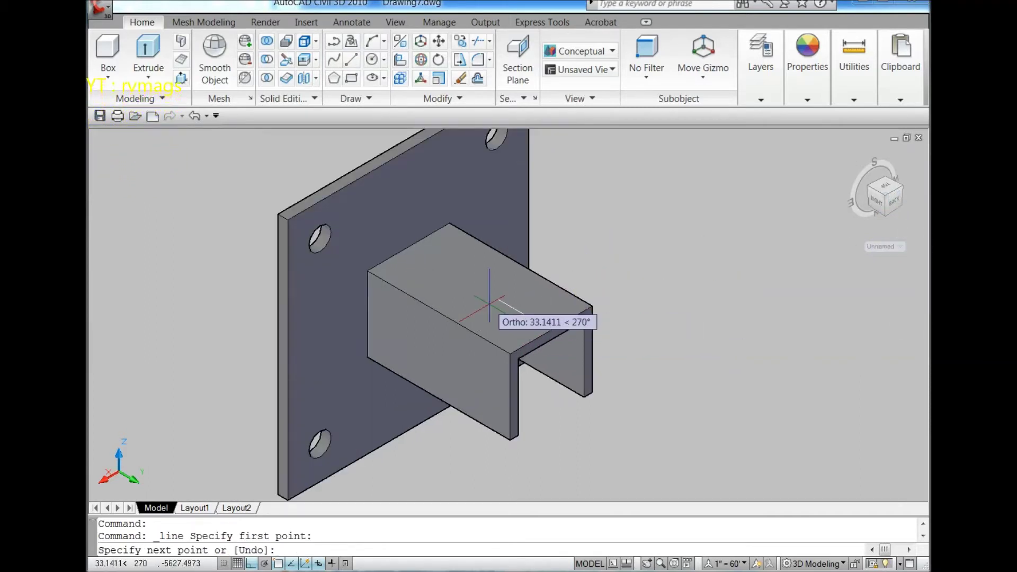
pyautogui.write('20')
pyautogui.press('Return')
pyautogui.press('Escape')
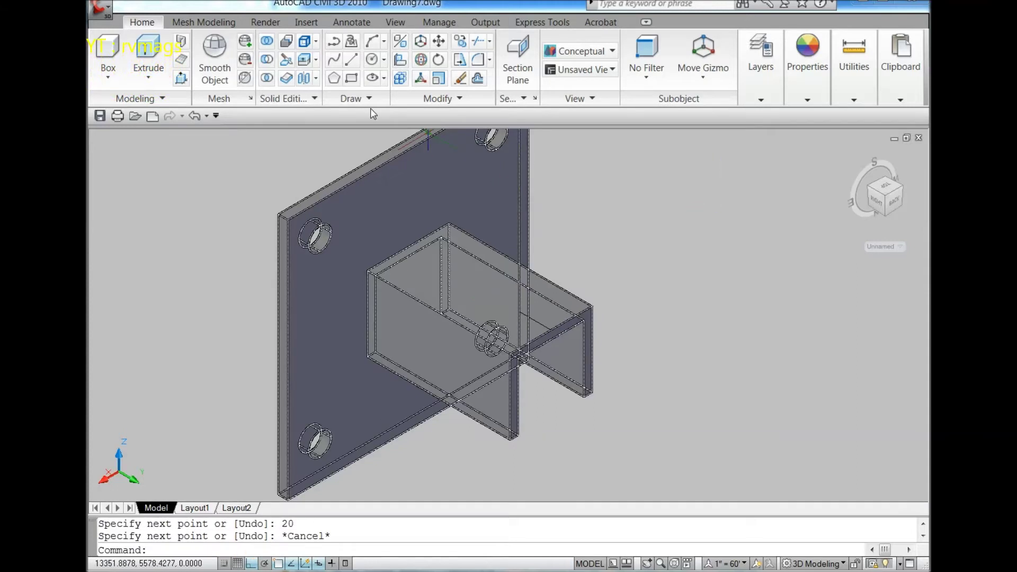
# Draw a 12-diameter circle centred at the guide line's end
pyautogui.click(371, 60)
pyautogui.click(519, 311)
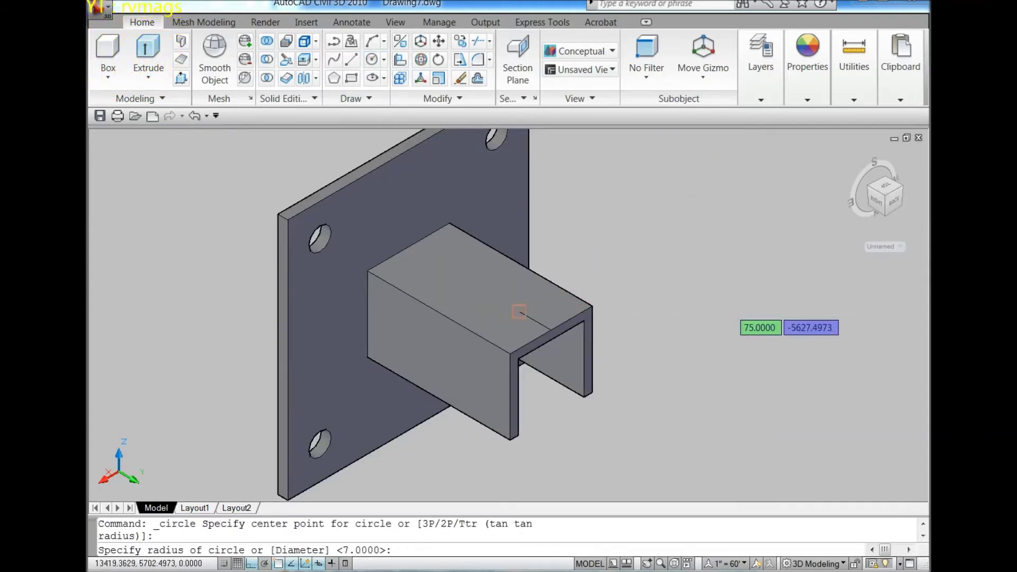
pyautogui.write('d')
pyautogui.press('Return')
pyautogui.write('12')
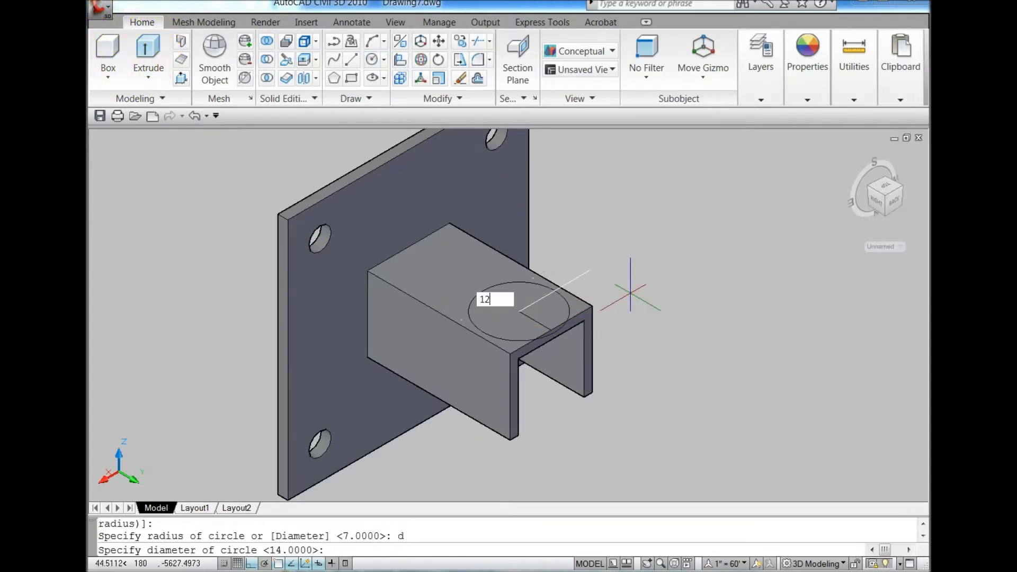
pyautogui.press('Return')
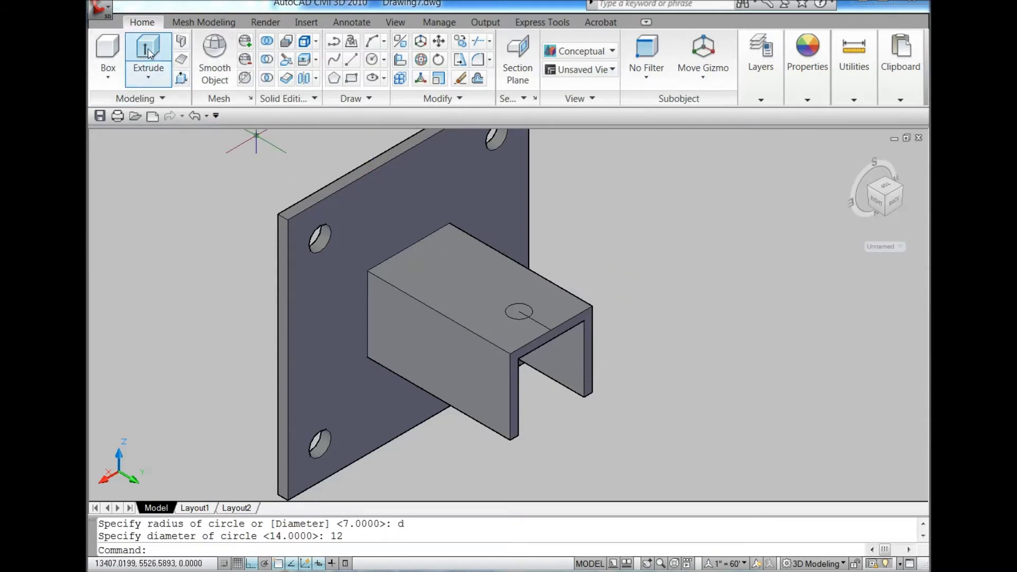
# Extrude the circle 10 units into a cylinder and view from above
pyautogui.click(148, 49)
pyautogui.scroll(3, 524, 318)
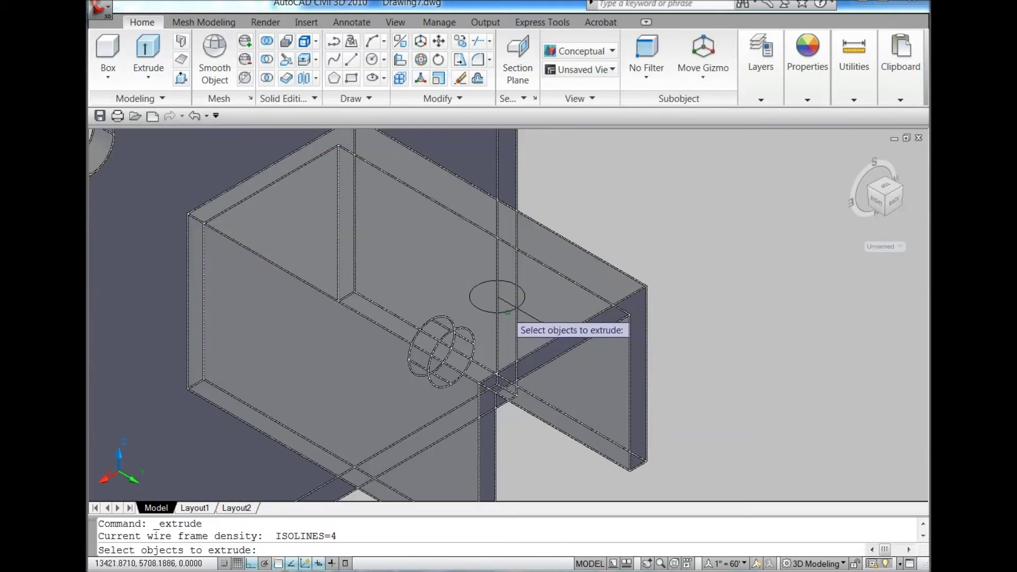
pyautogui.click(507, 311)
pyautogui.press('Return')
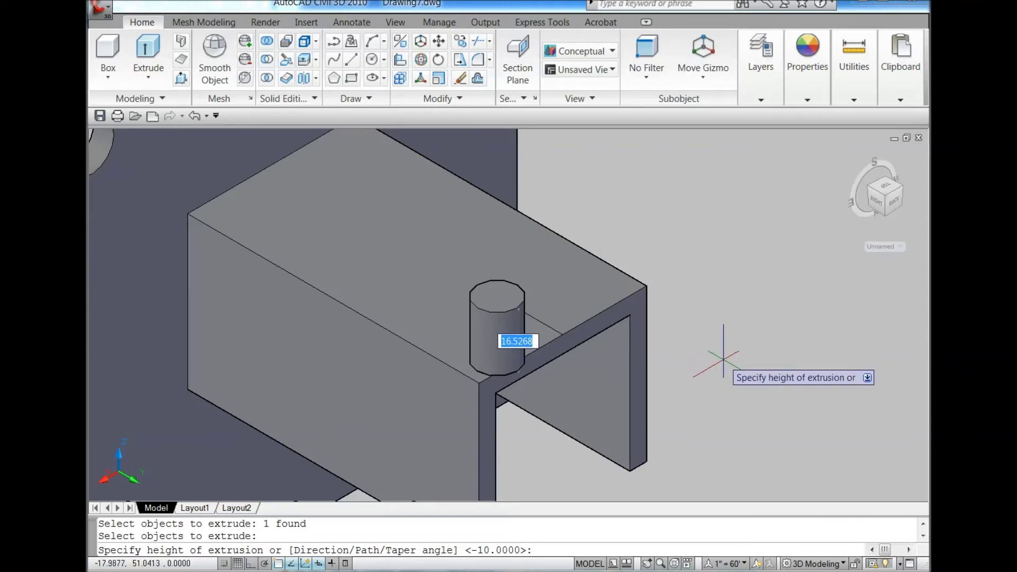
pyautogui.write('10')
pyautogui.press('Return')
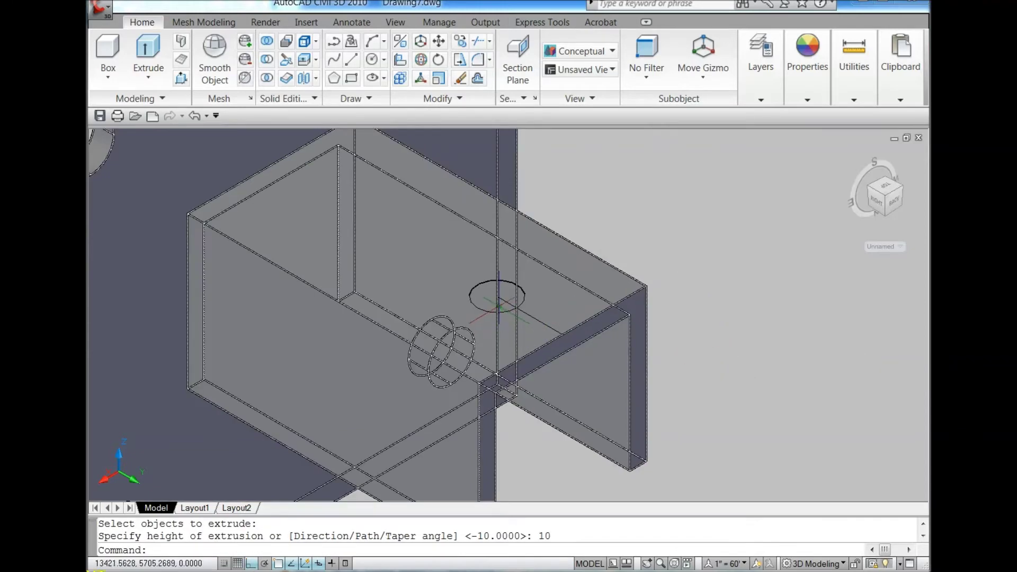
pyautogui.click(500, 304)
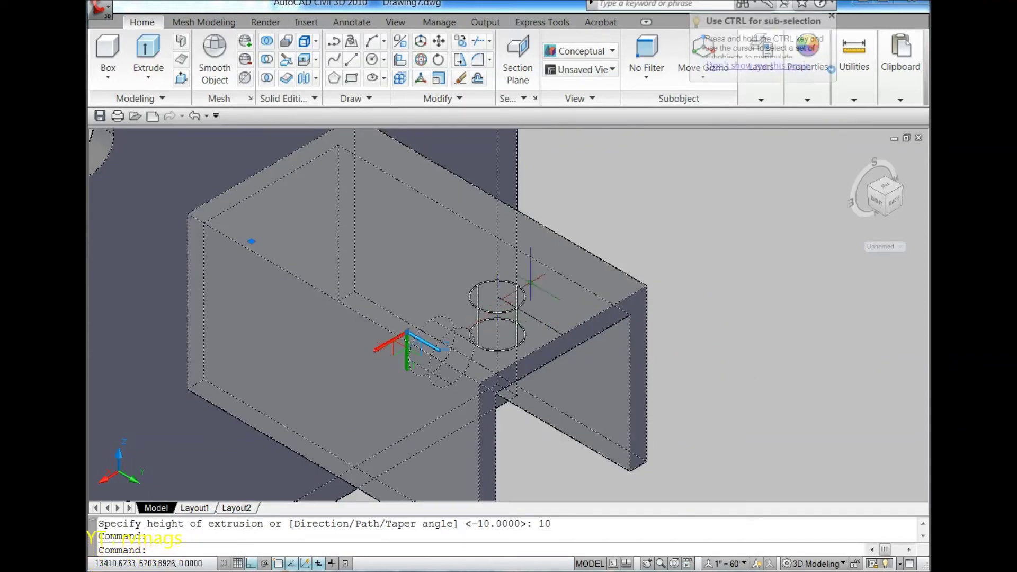
pyautogui.scroll(-5, 595, 289)
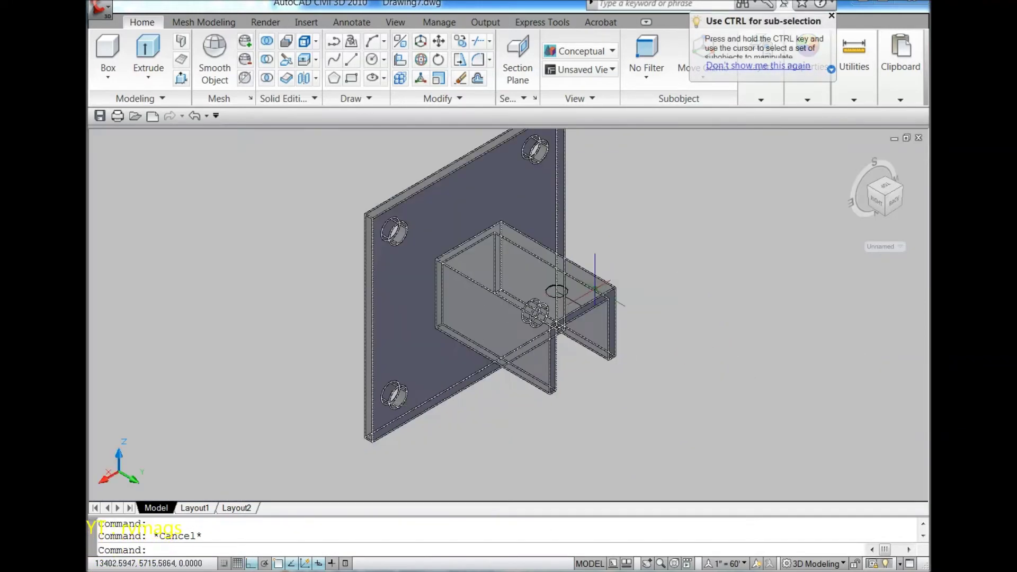
pyautogui.click(882, 189)
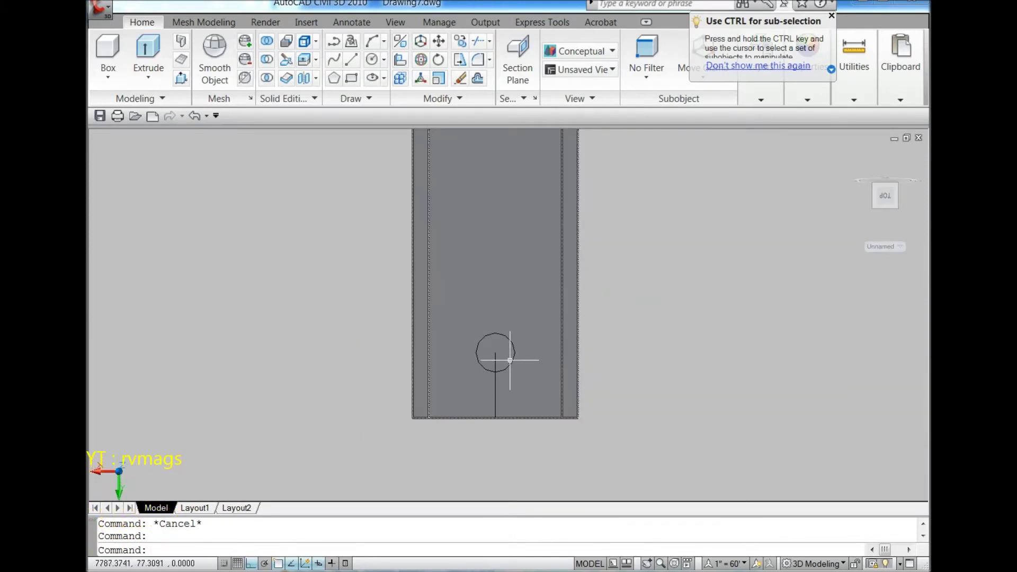
# Copy the circle cylinder 45 units up the channel
pyautogui.click(364, 305)
pyautogui.click(618, 401)
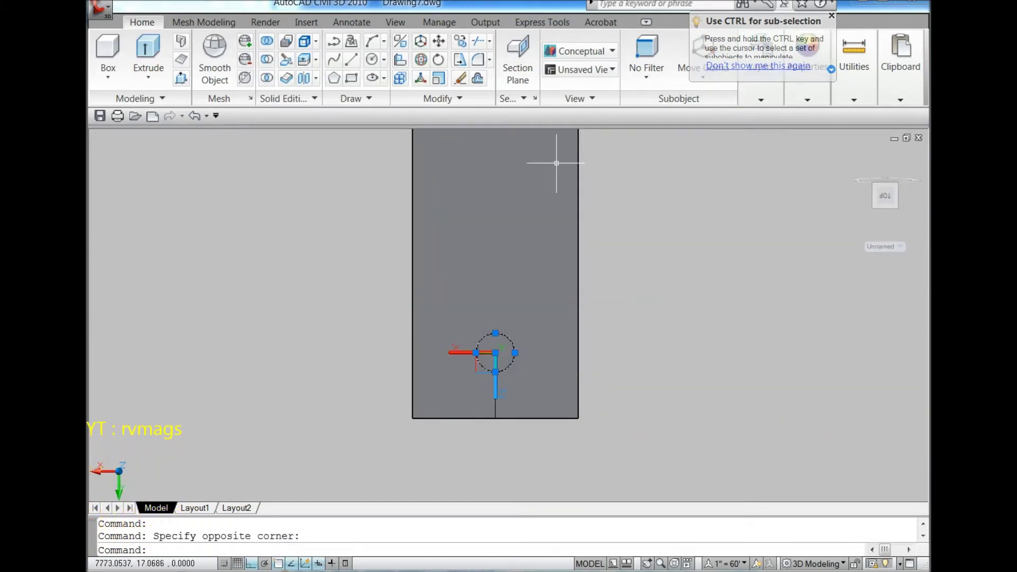
pyautogui.click(483, 62)
pyautogui.click(722, 373)
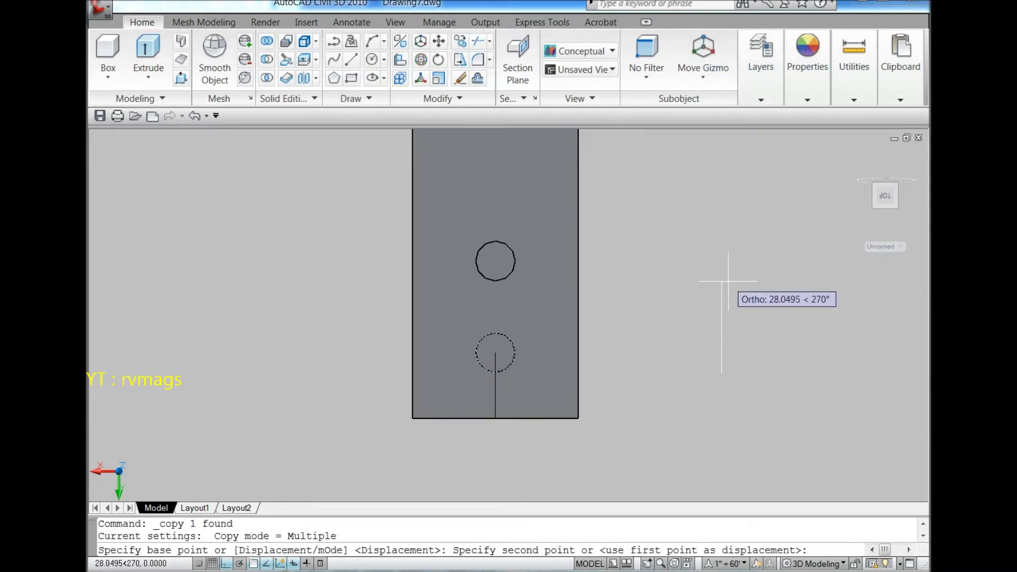
pyautogui.write('45')
pyautogui.press('Return')
pyautogui.press('Escape')
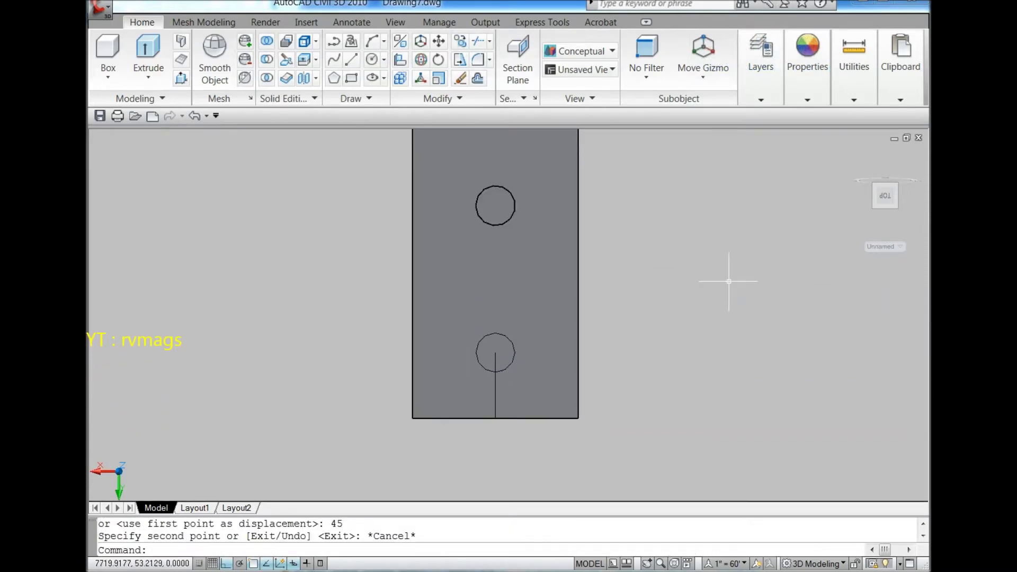
# Switch to isometric view and begin subtracting the cylinders, then cancel
pyautogui.click(877, 215)
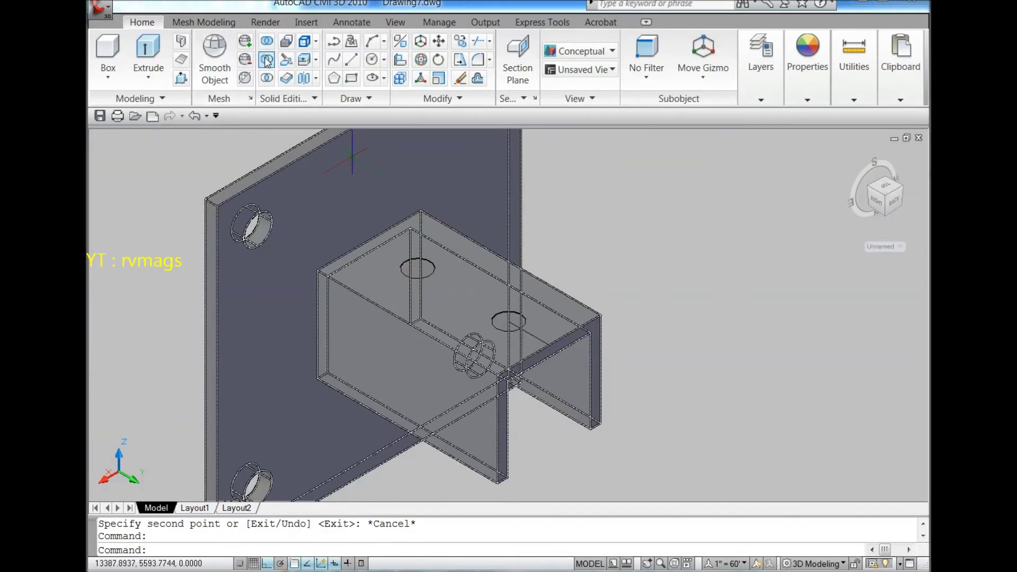
pyautogui.click(266, 62)
pyautogui.click(581, 324)
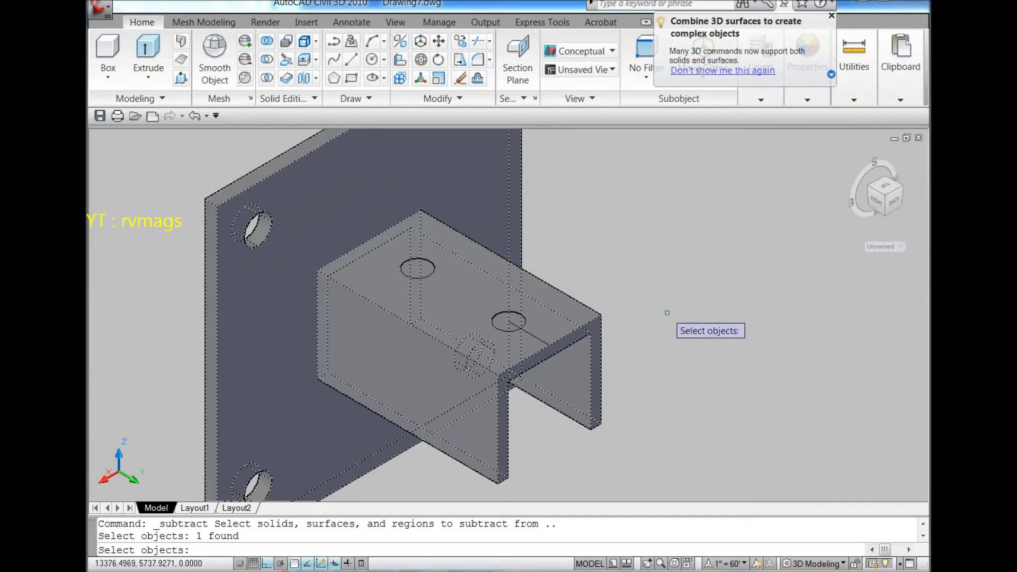
pyautogui.press('Return')
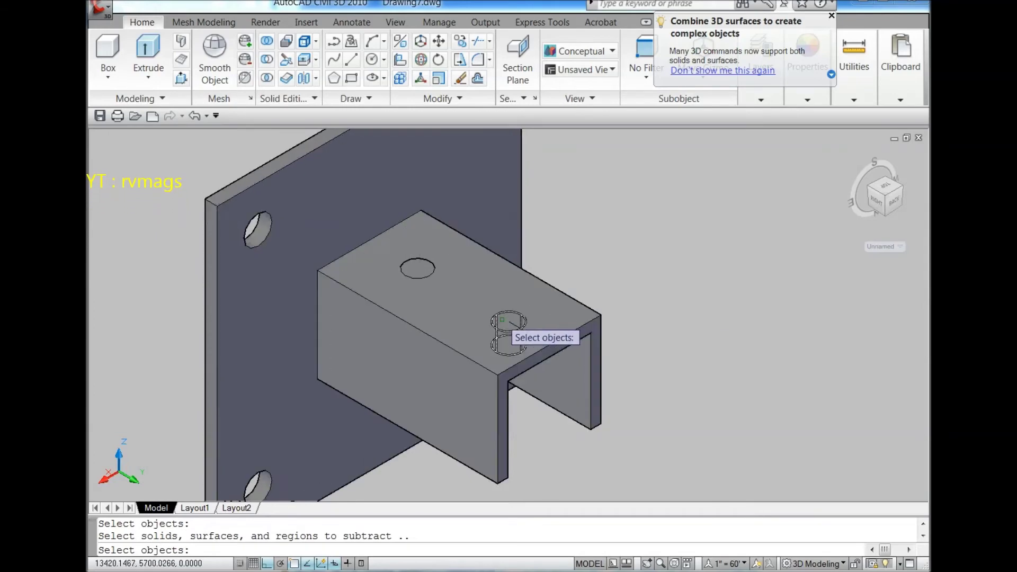
pyautogui.click(502, 320)
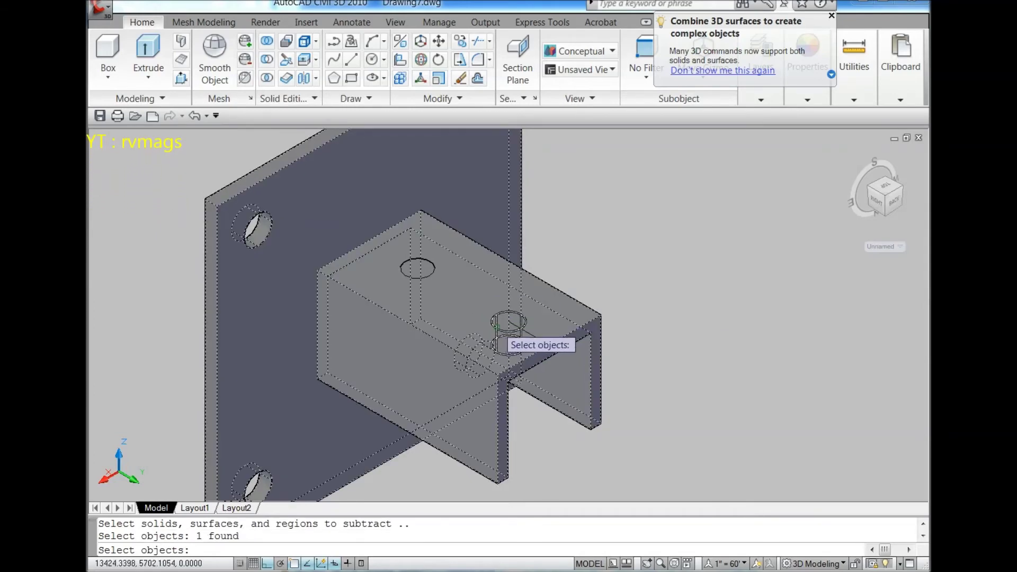
pyautogui.click(498, 327)
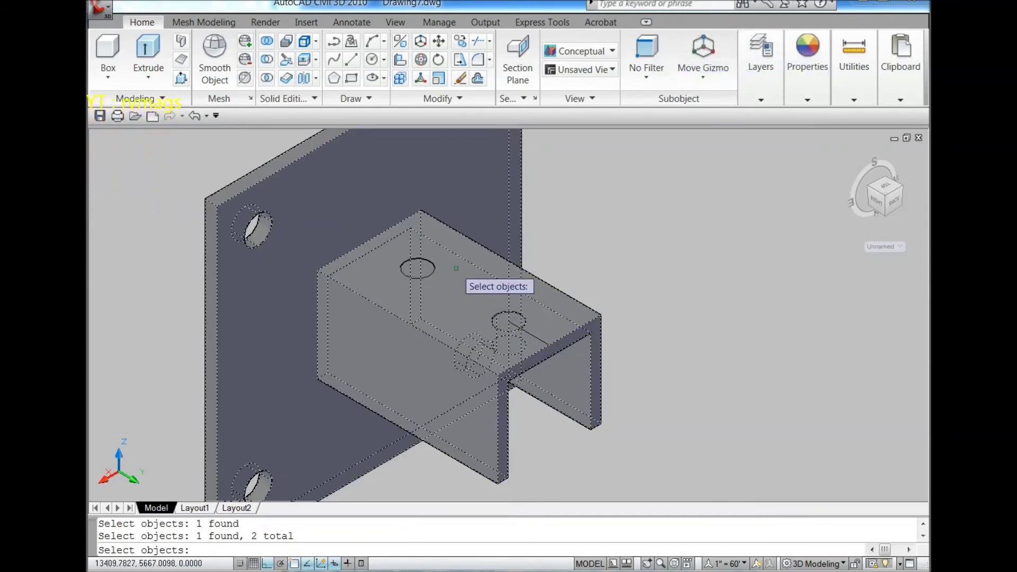
pyautogui.press('Escape')
pyautogui.press('Escape')
# Subtract both hole cylinders from the bracket to cut two holes
pyautogui.click(270, 63)
pyautogui.click(530, 331)
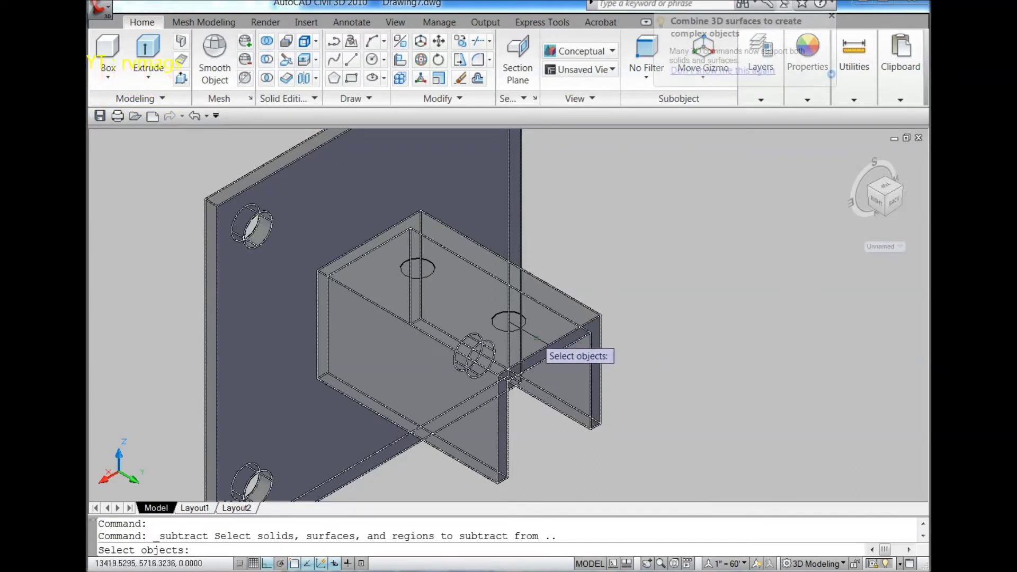
pyautogui.press('Return')
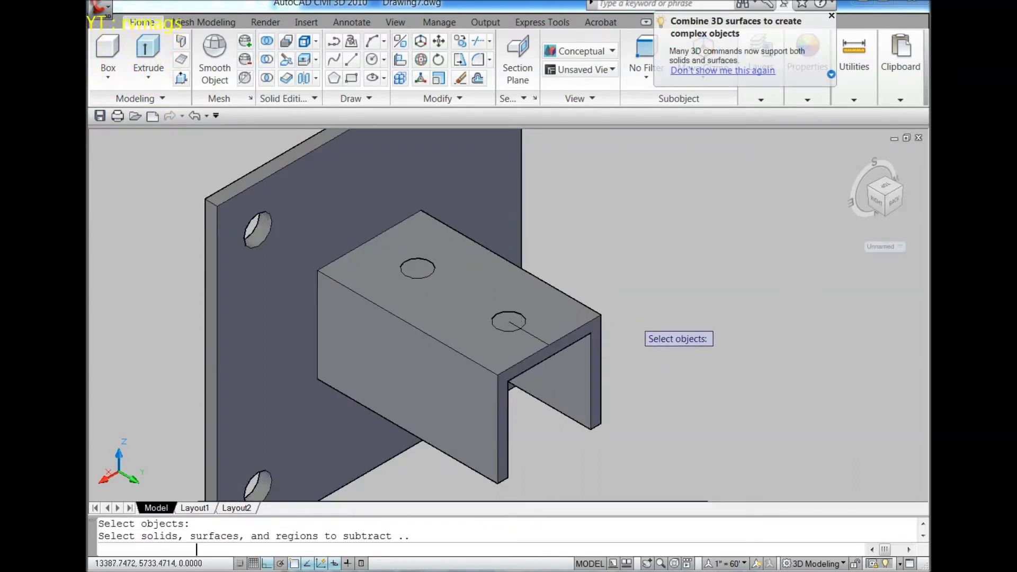
pyautogui.moveTo(876, 196); pyautogui.dragTo(742, 220)
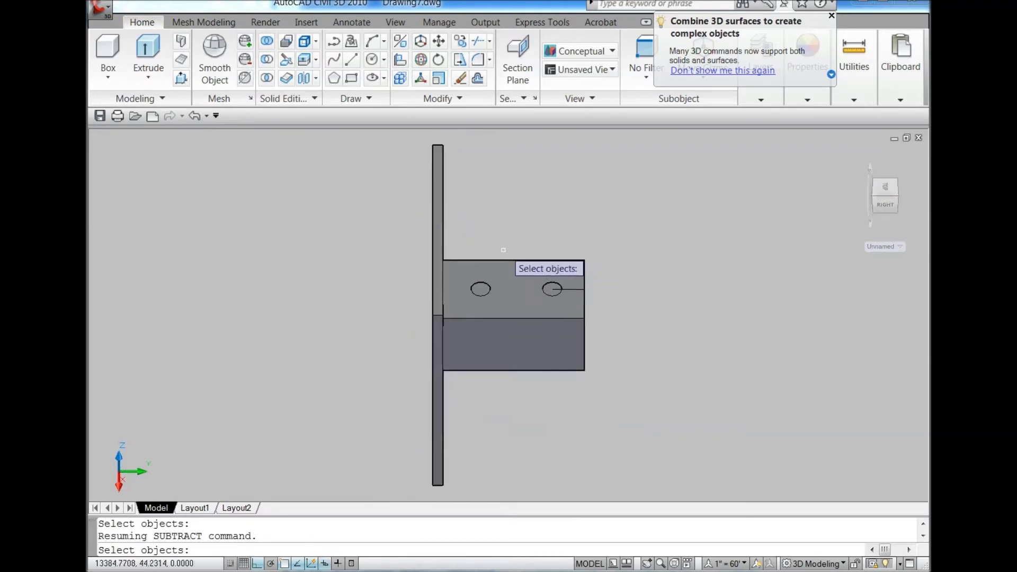
pyautogui.click(468, 240)
pyautogui.click(565, 347)
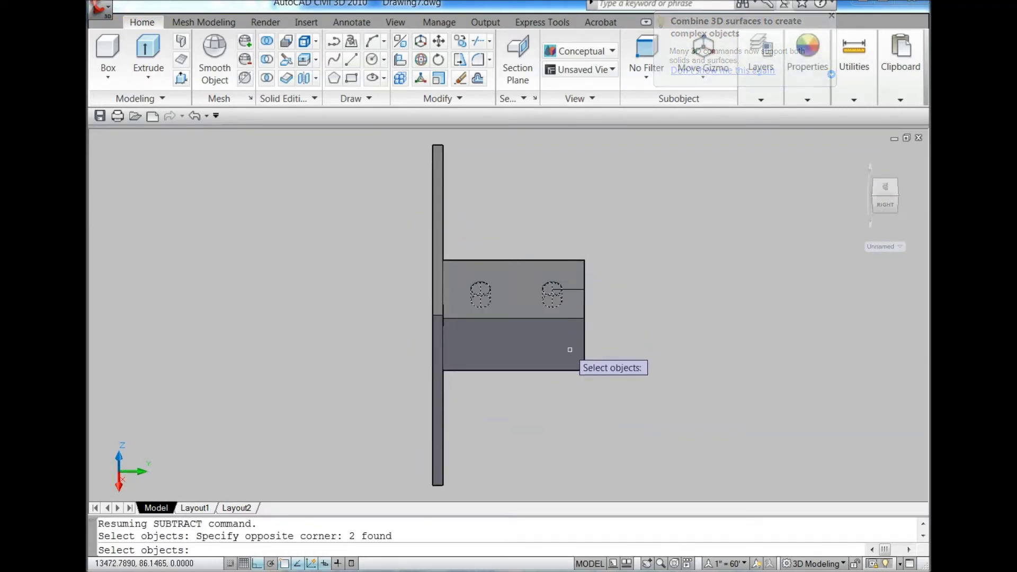
pyautogui.press('Return')
# Erase the leftover guide line beside the right hole
pyautogui.click(526, 250)
pyautogui.click(635, 318)
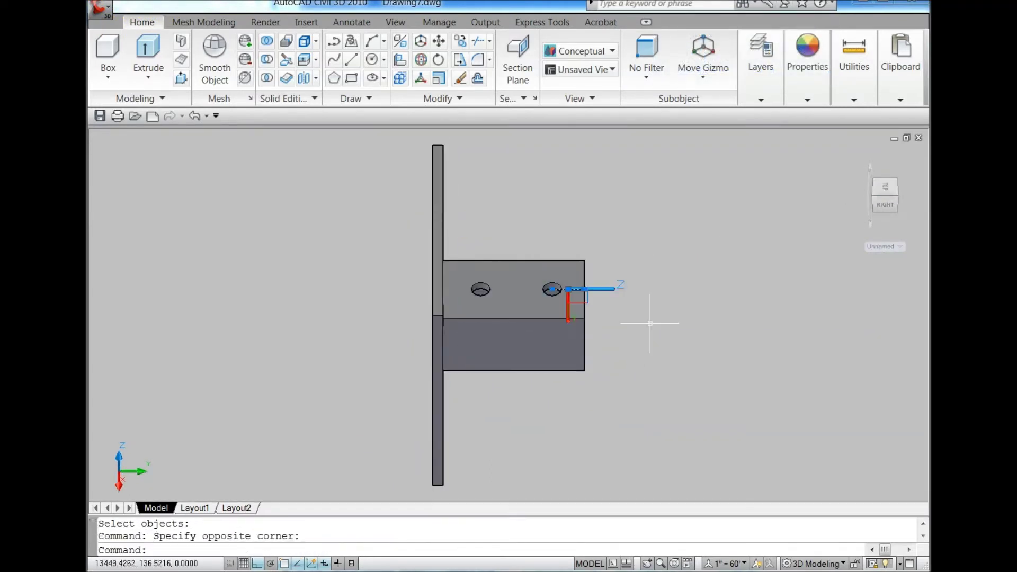
pyautogui.press('Delete')
# Set the UCS to Right and orbit so the channel opening faces forward
pyautogui.click(897, 198)
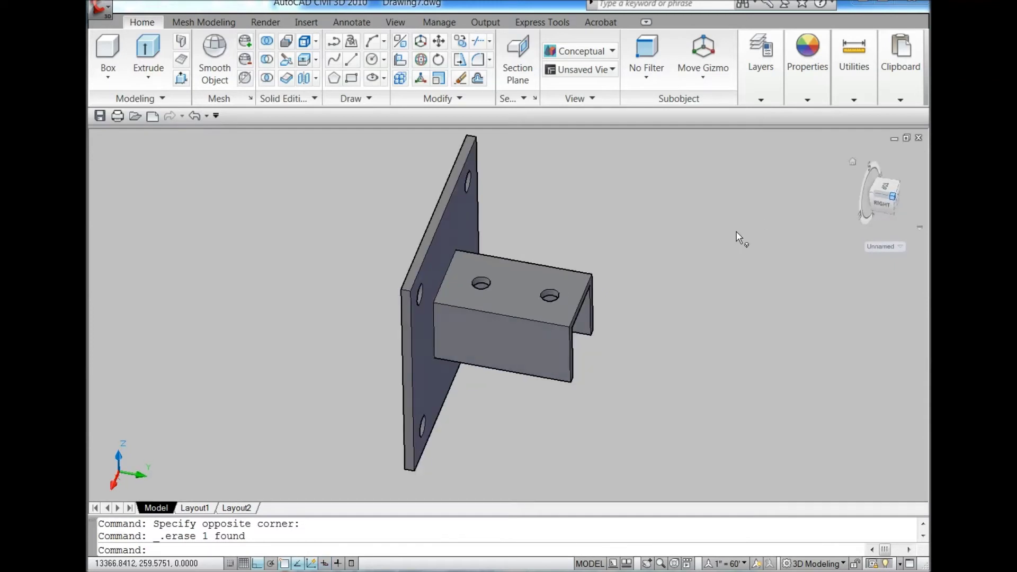
pyautogui.click(394, 23)
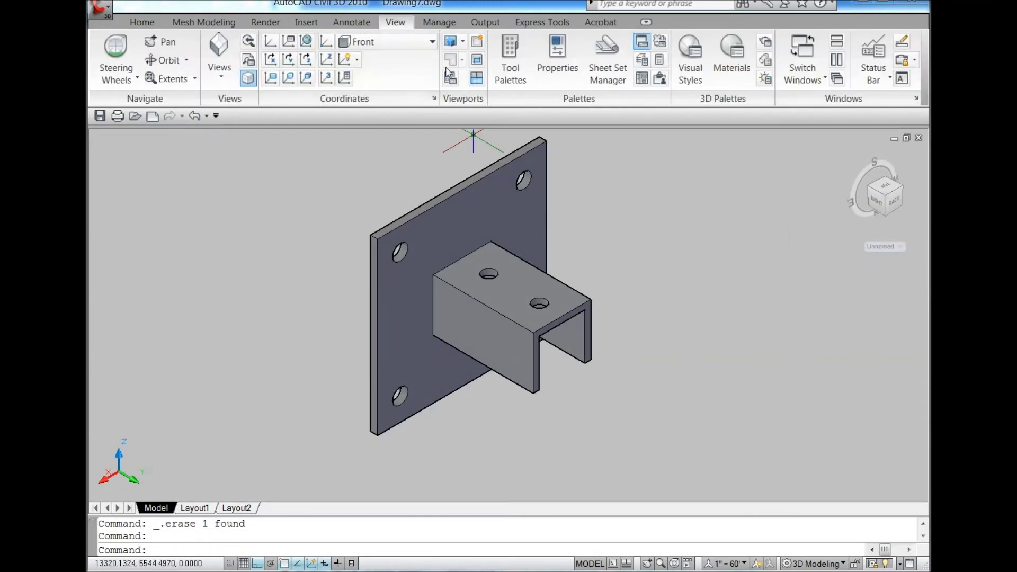
pyautogui.click(403, 42)
pyautogui.click(397, 131)
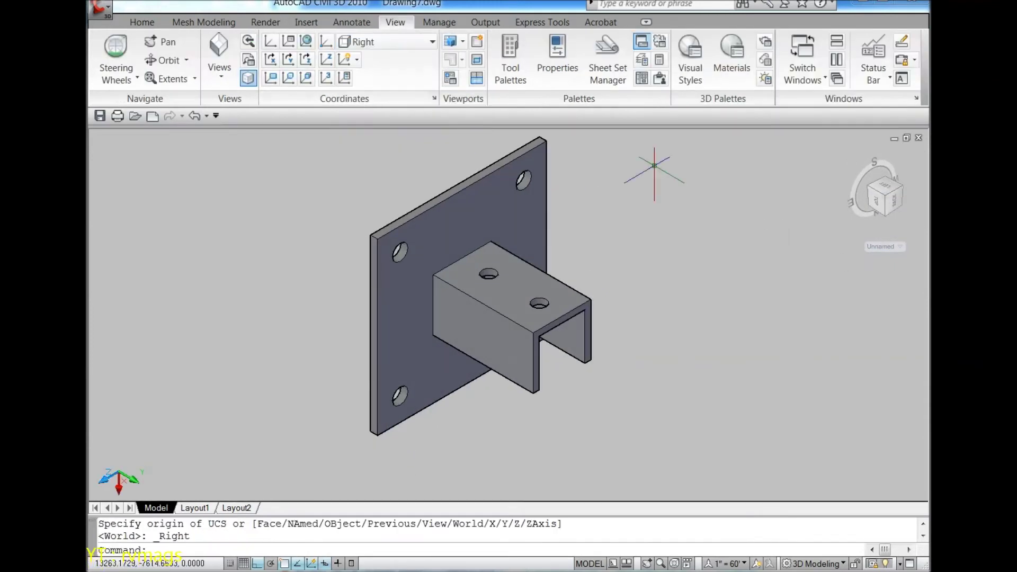
pyautogui.click(887, 221)
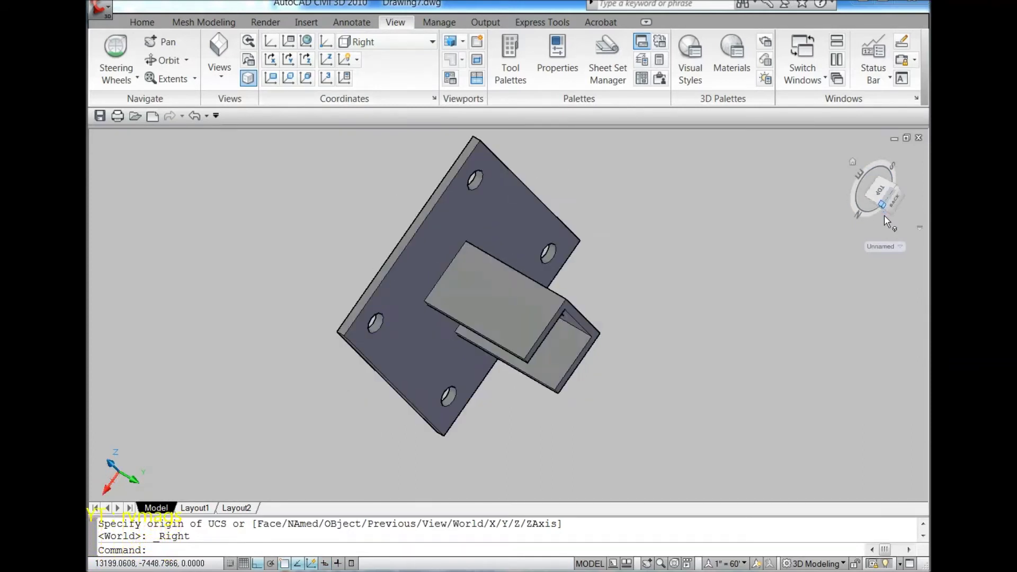
# Draw a 20-unit guide line from the flange edge midpoint
pyautogui.click(142, 23)
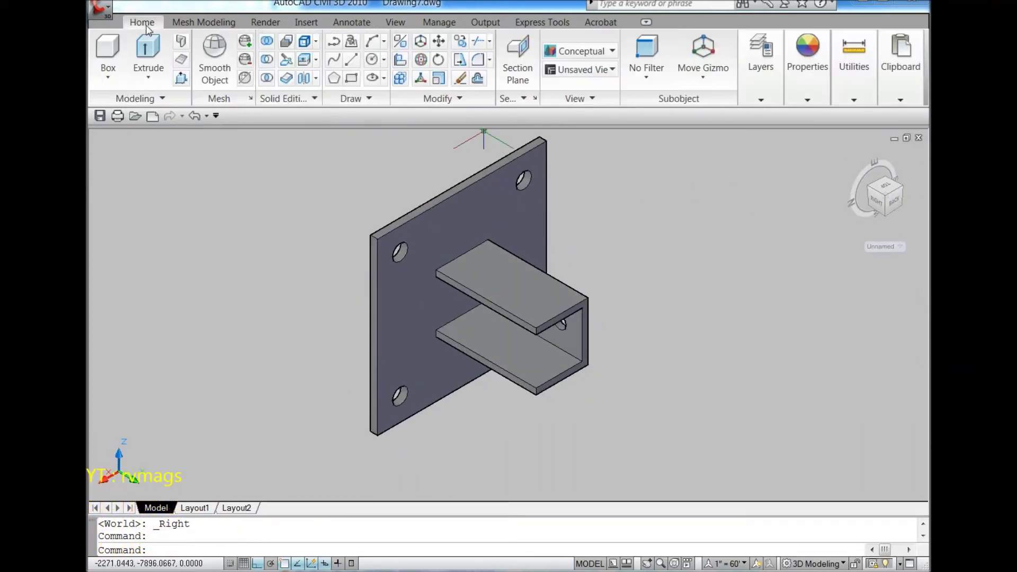
pyautogui.click(351, 58)
pyautogui.scroll(3, 614, 287)
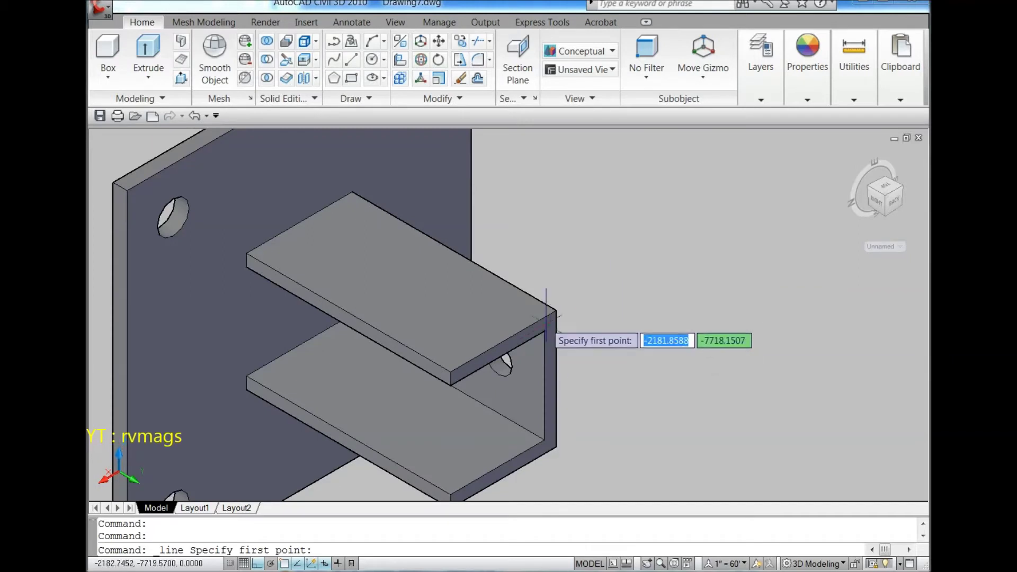
pyautogui.scroll(3, 500, 341)
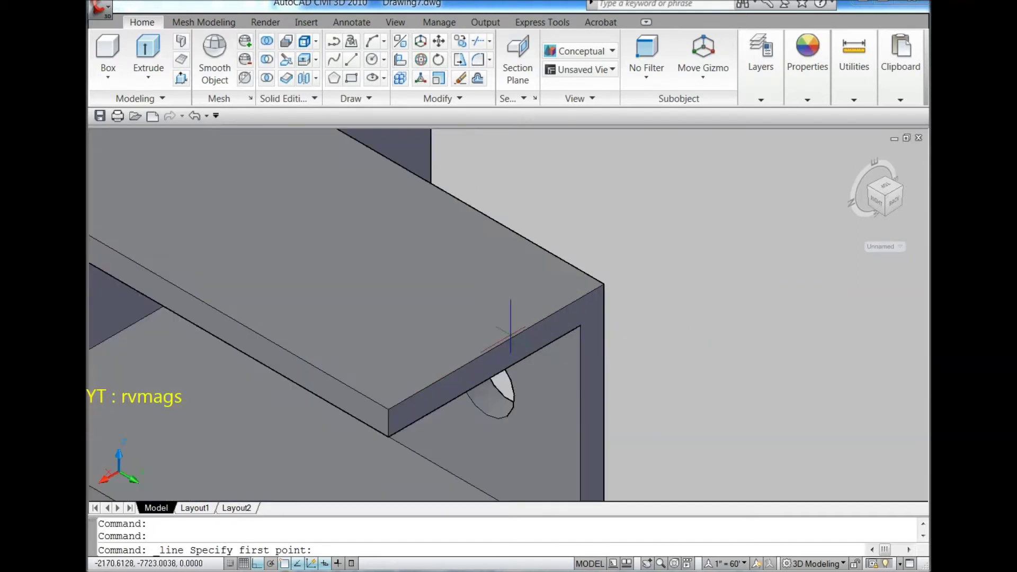
pyautogui.click(497, 346)
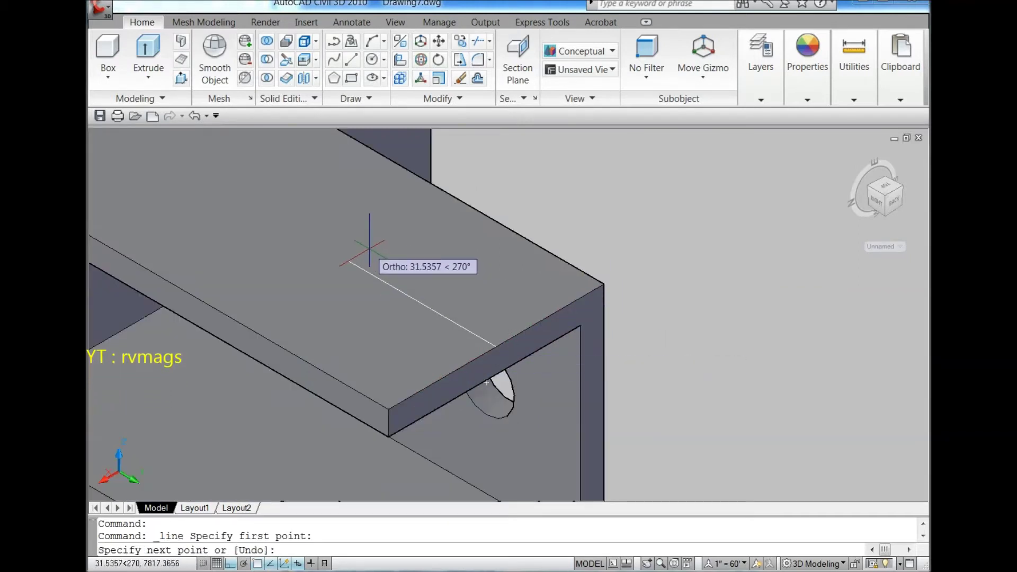
pyautogui.press('Escape')
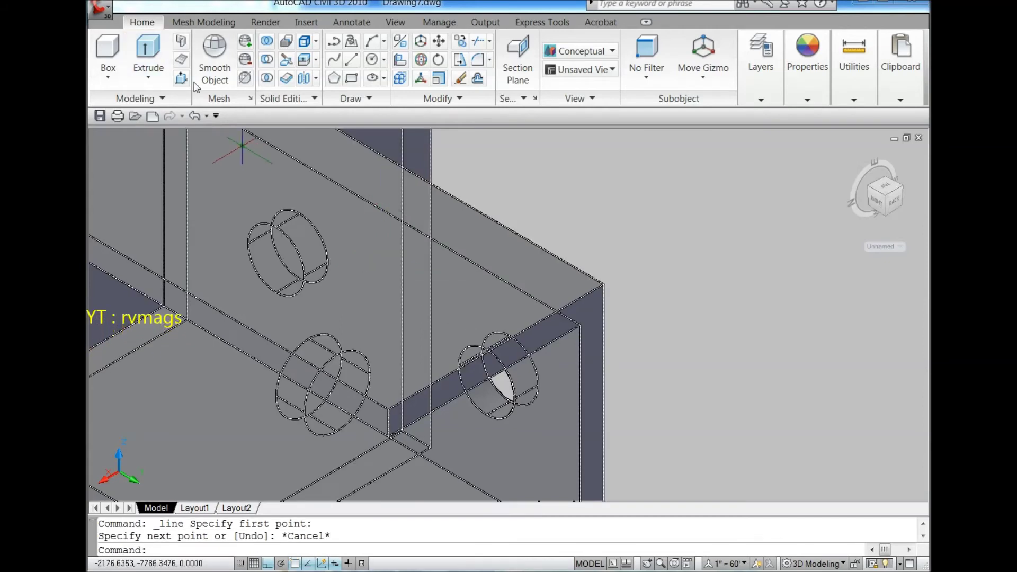
pyautogui.click(351, 59)
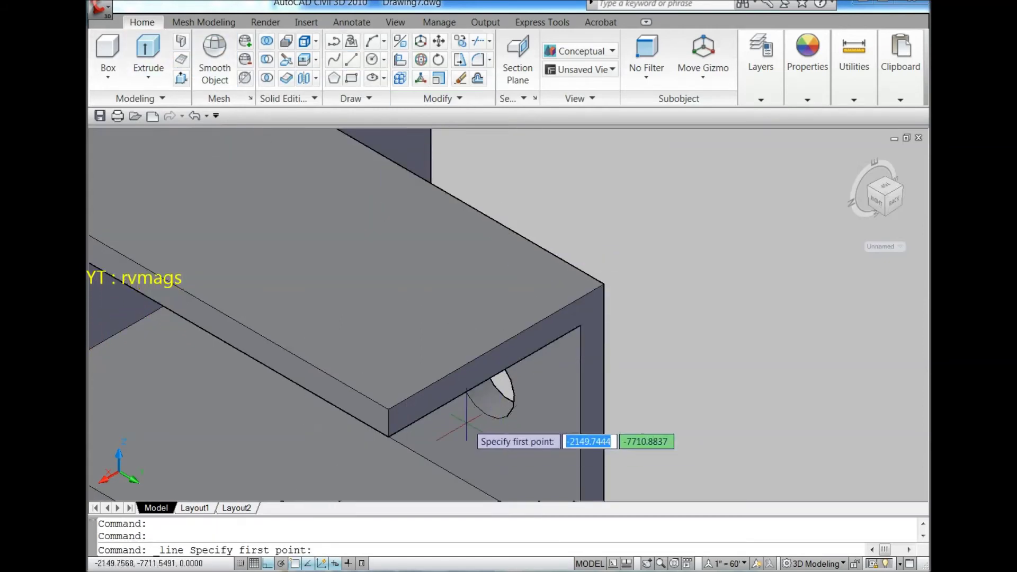
pyautogui.click(473, 371)
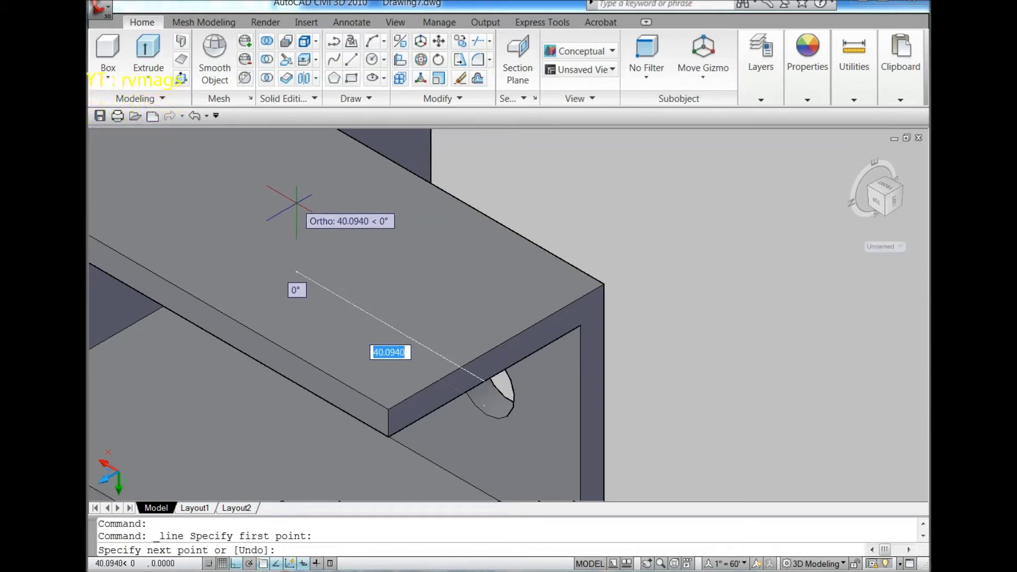
pyautogui.press('Return')
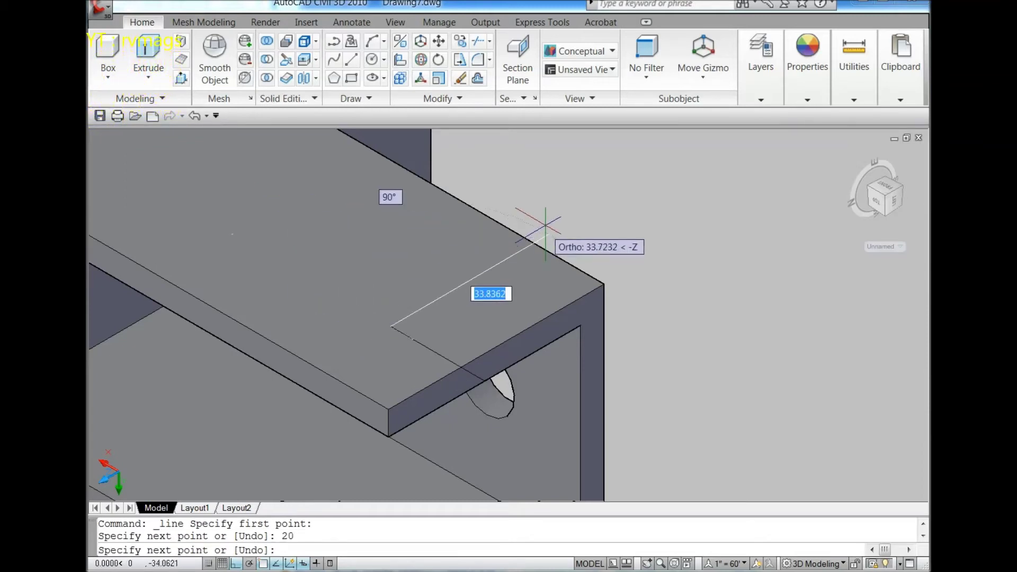
pyautogui.press('Escape')
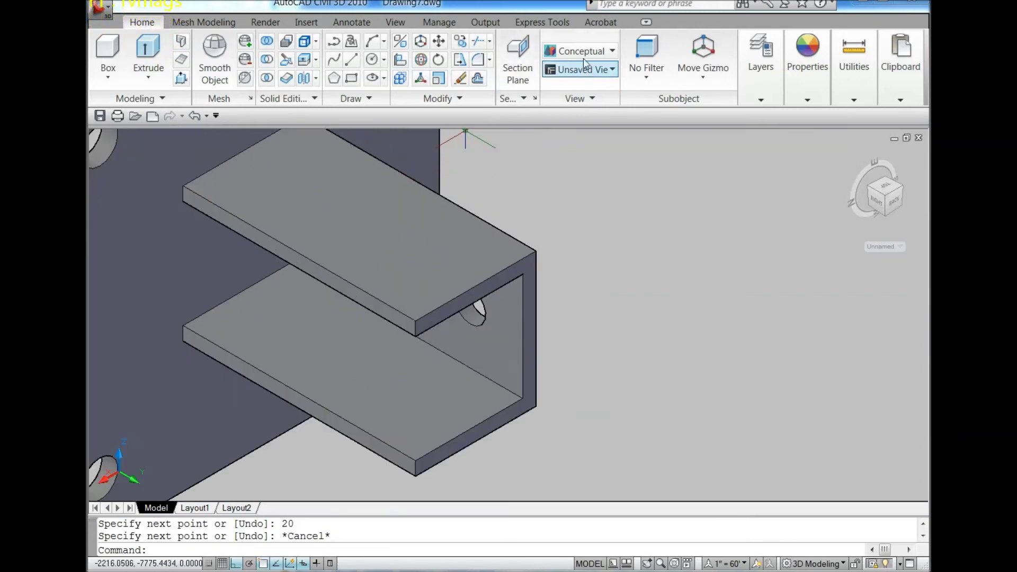
pyautogui.click(581, 51)
# Switch to 3D Wireframe and draw a 20-diameter circle at the guide line's end
pyautogui.click(694, 95)
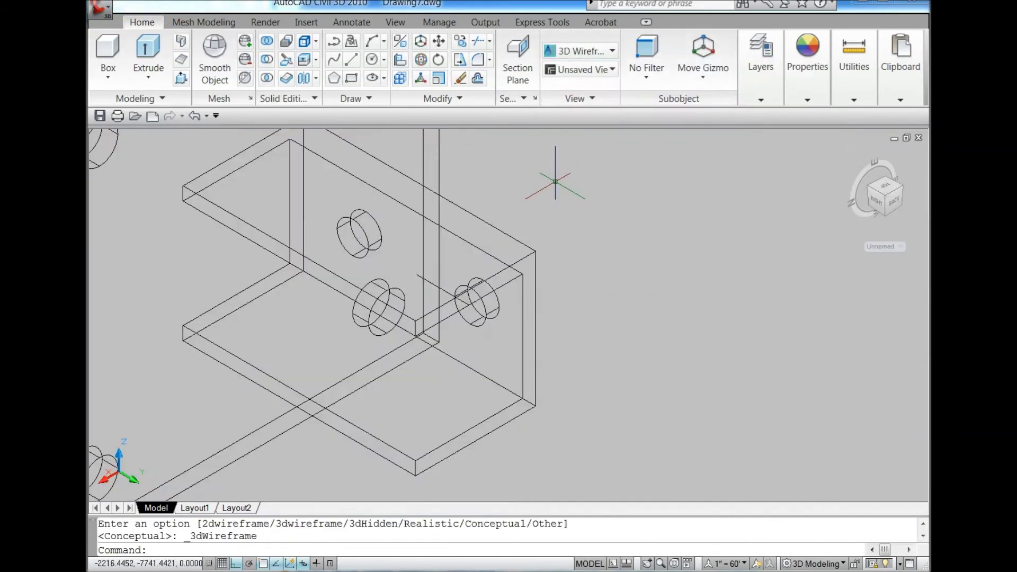
pyautogui.click(370, 79)
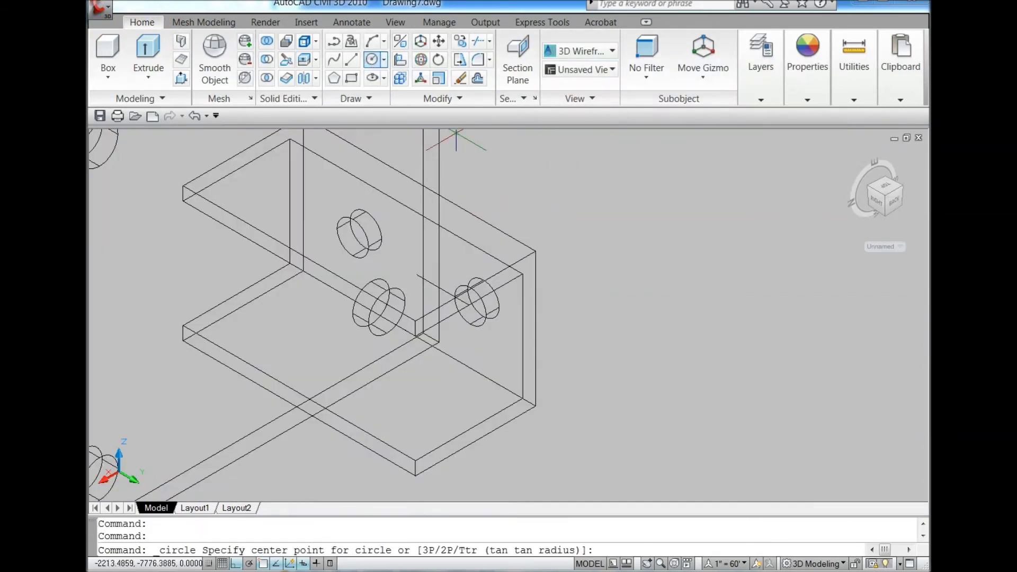
pyautogui.click(417, 274)
pyautogui.press('Return')
pyautogui.write('20')
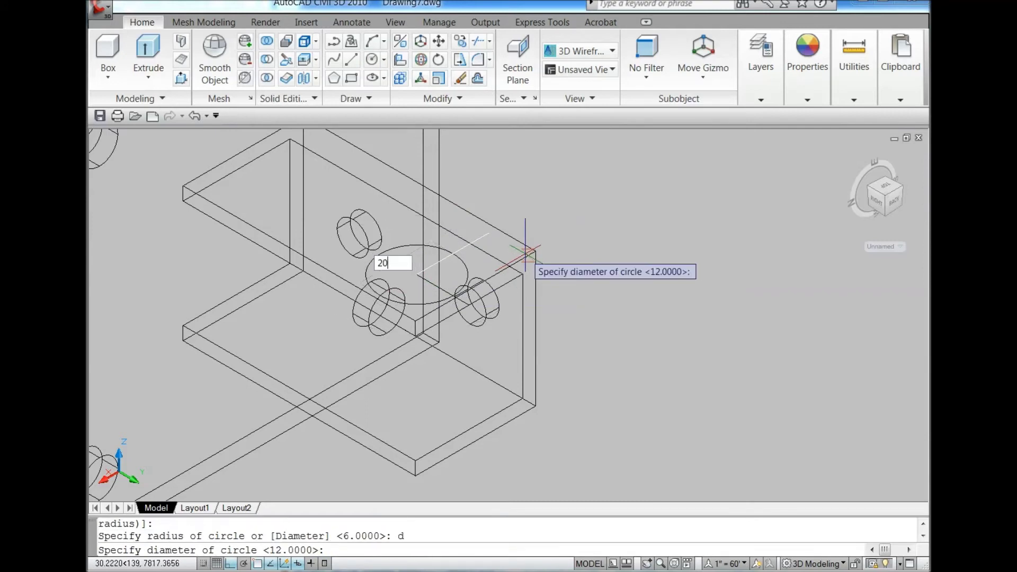
pyautogui.press('Return')
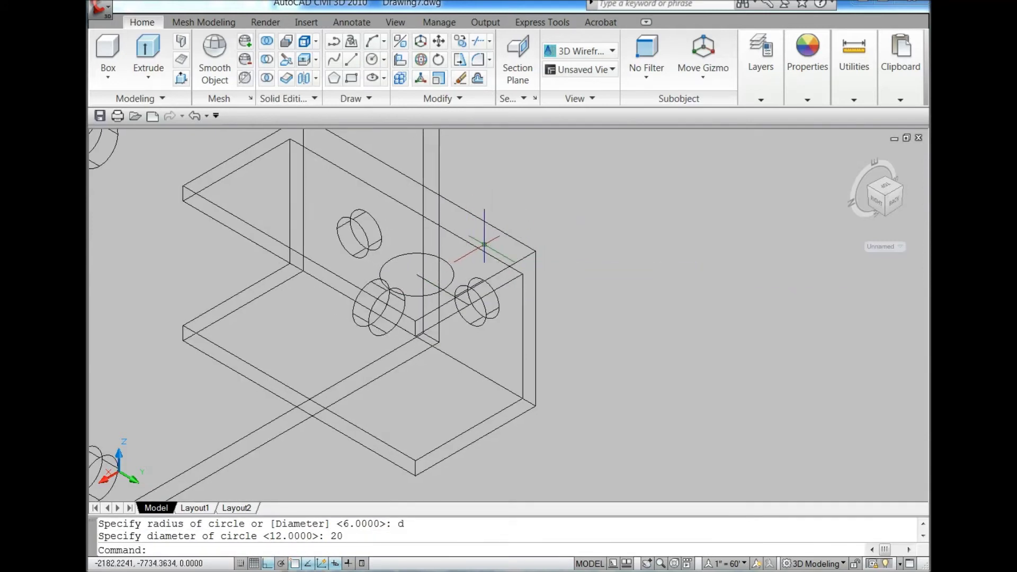
pyautogui.scroll(2, 484, 245)
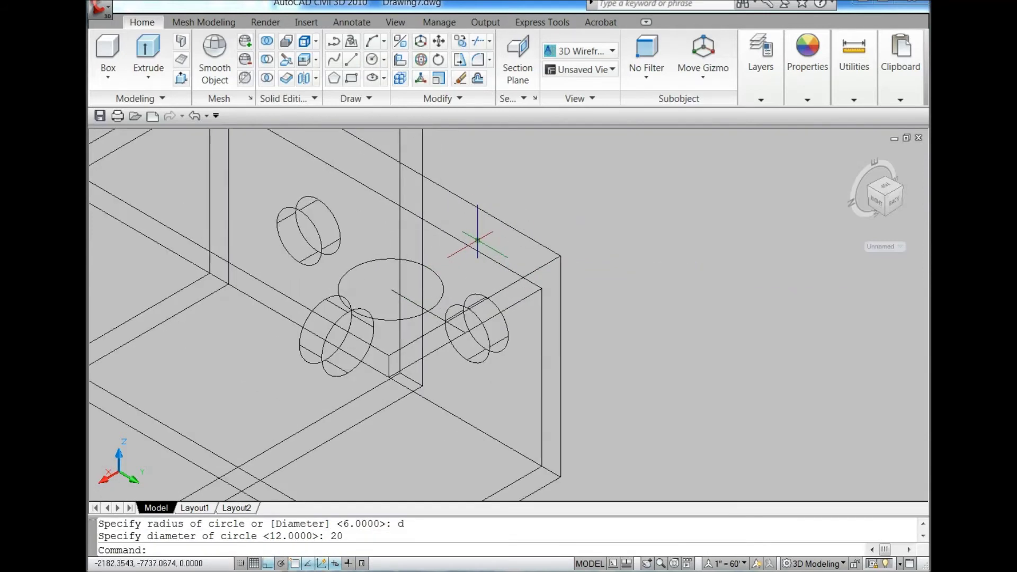
# Change the circle's diameter to 12 in its Properties palette
pyautogui.doubleClick(444, 278)
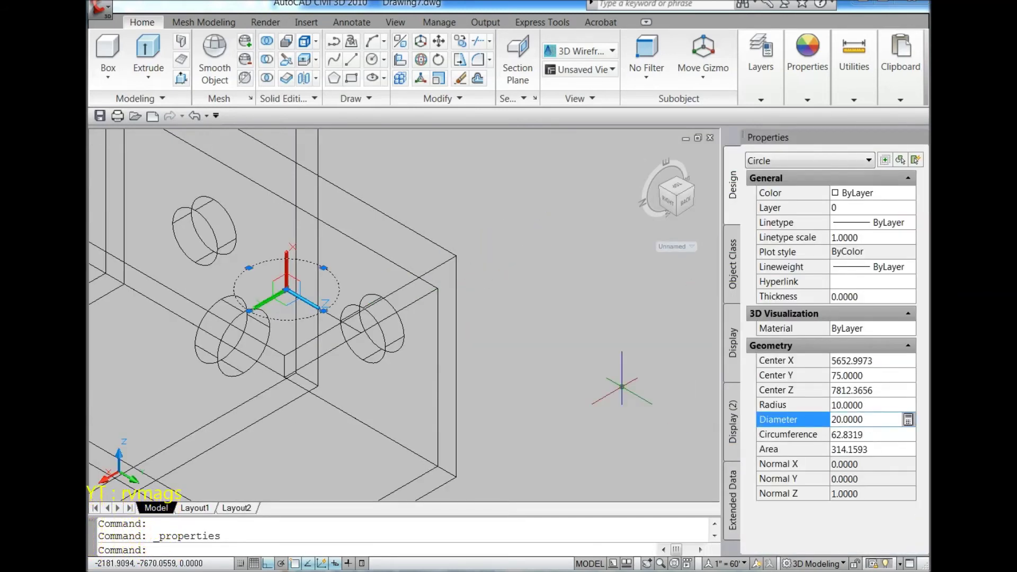
pyautogui.write('12')
pyautogui.press('Return')
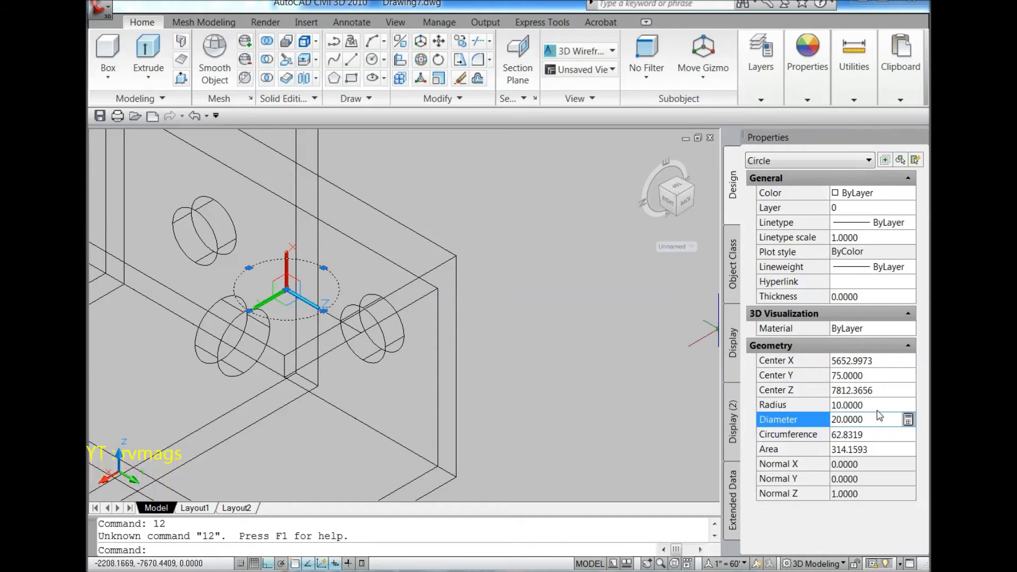
pyautogui.write('12')
pyautogui.press('Return')
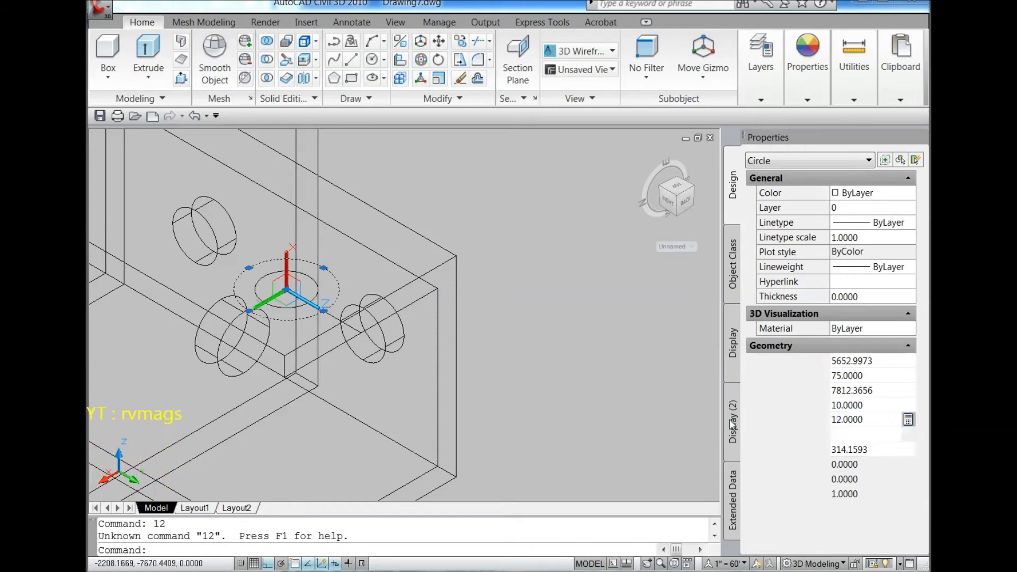
pyautogui.click(921, 137)
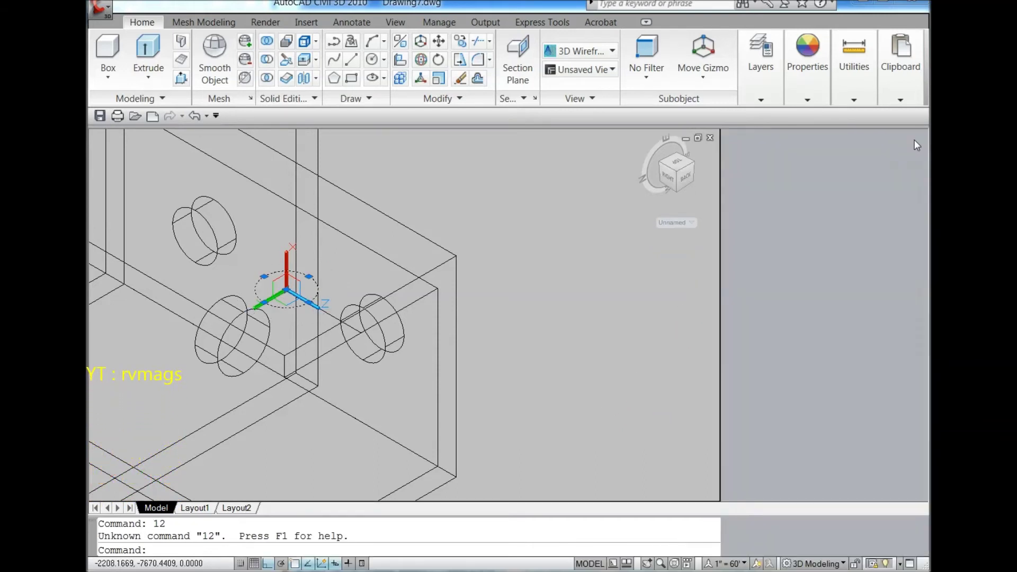
# Extrude the circle 10 units and switch to Conceptual visual style
pyautogui.click(148, 53)
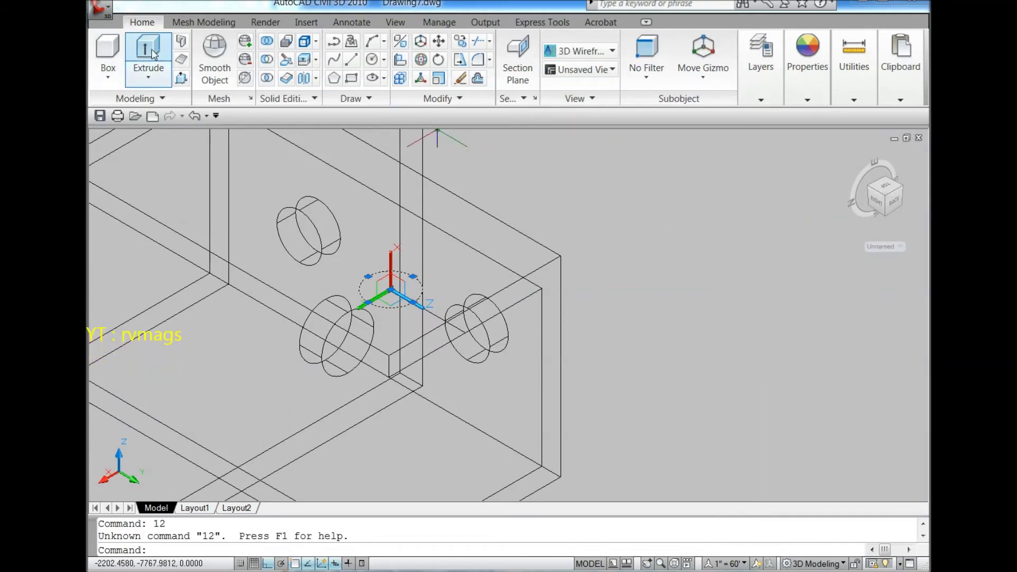
pyautogui.scroll(-2, 548, 360)
pyautogui.write('10')
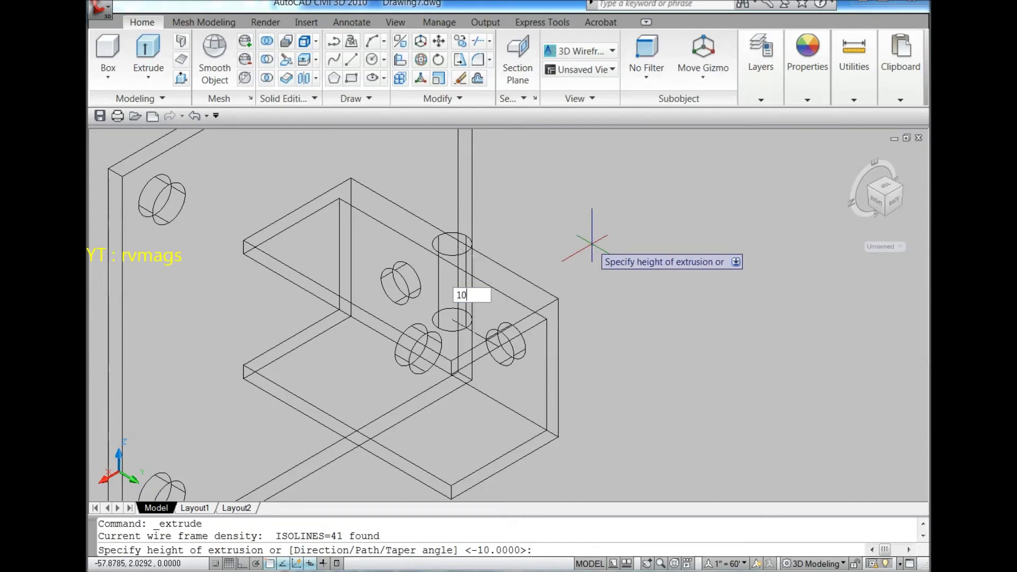
pyautogui.press('Return')
pyautogui.click(593, 51)
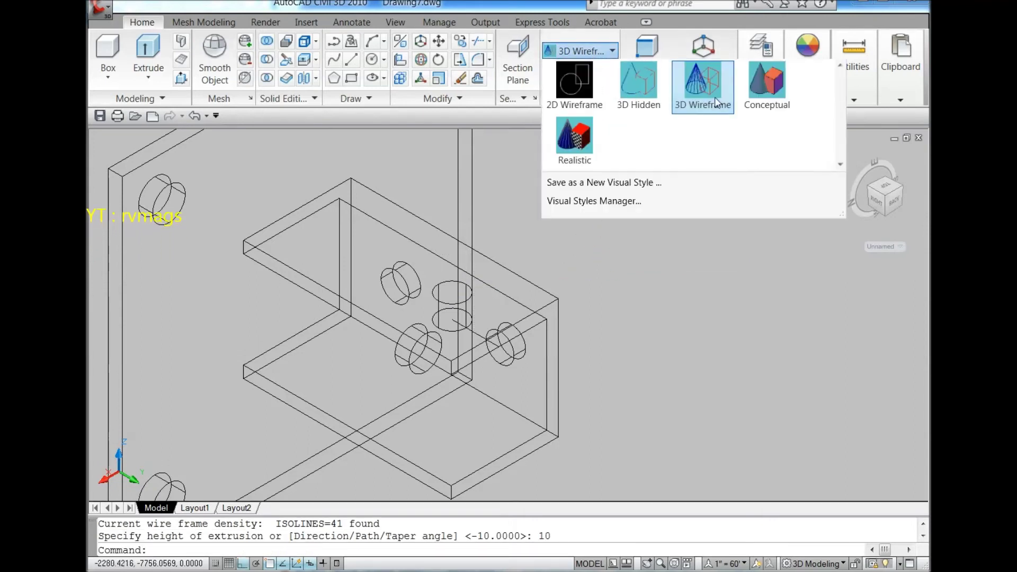
pyautogui.click(750, 90)
pyautogui.scroll(-1, 643, 243)
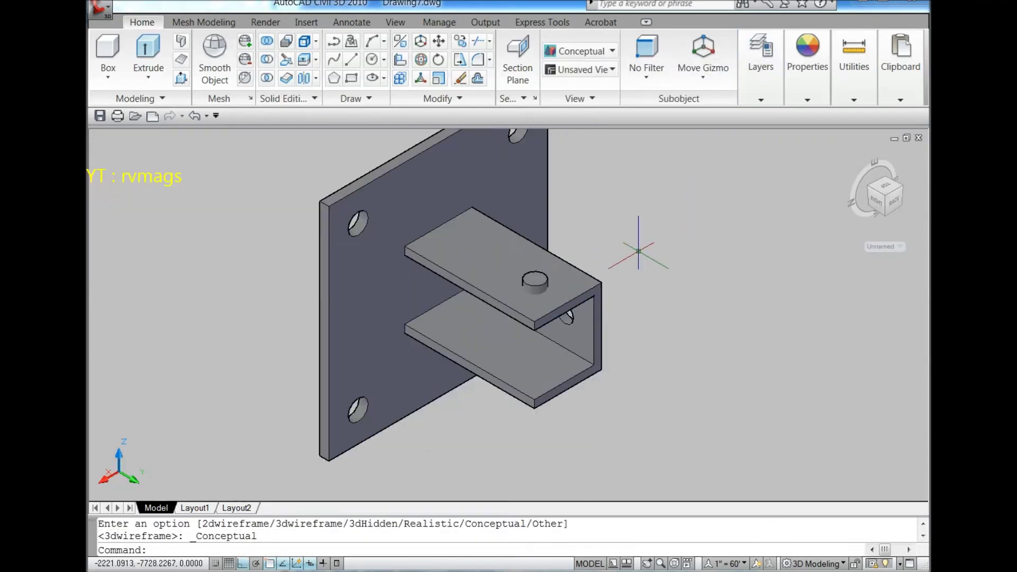
pyautogui.scroll(1, 586, 245)
# Copy the cylinder 45 units along the flange
pyautogui.click(498, 298)
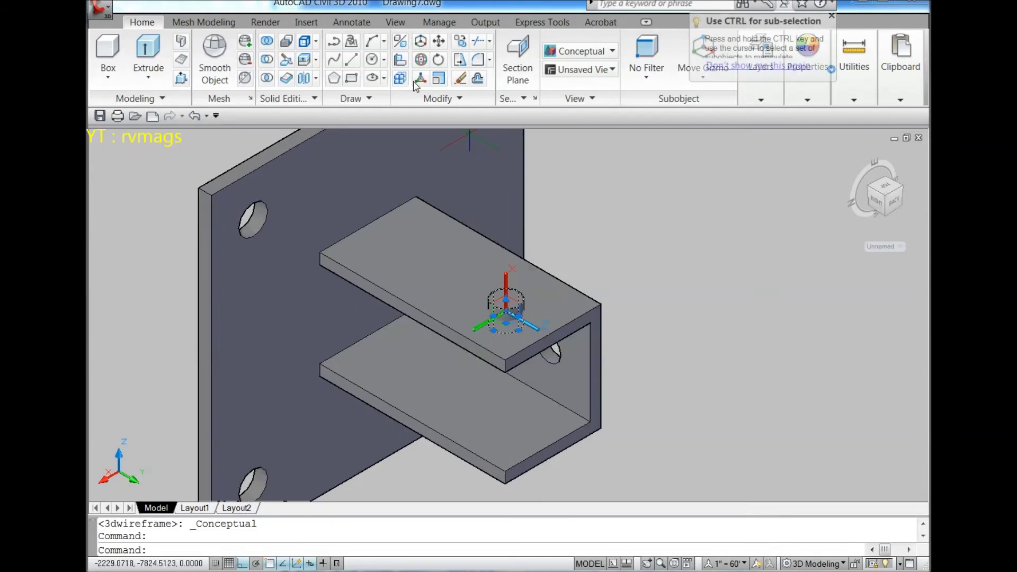
pyautogui.click(457, 48)
pyautogui.click(773, 276)
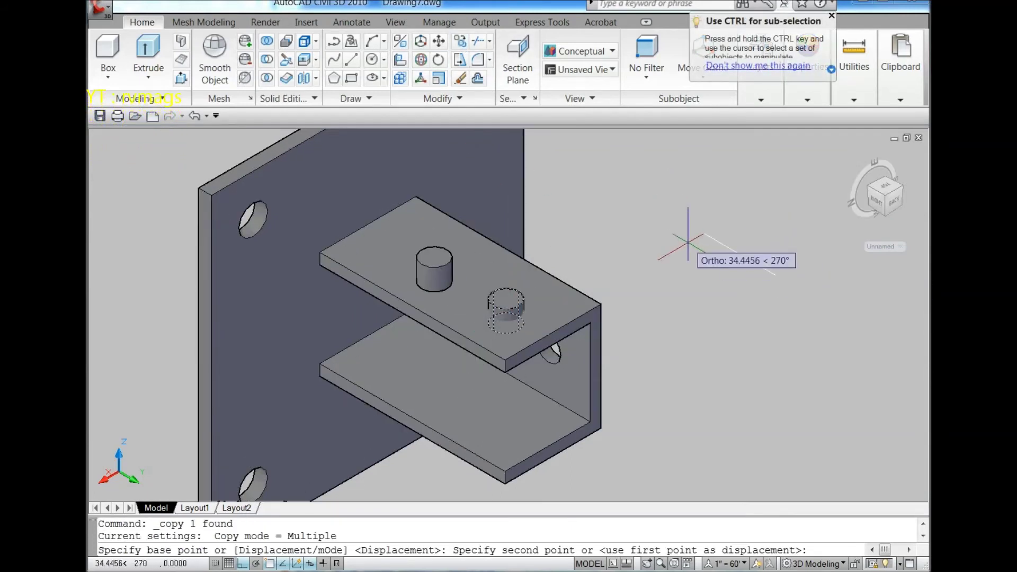
pyautogui.write('45')
pyautogui.press('Return')
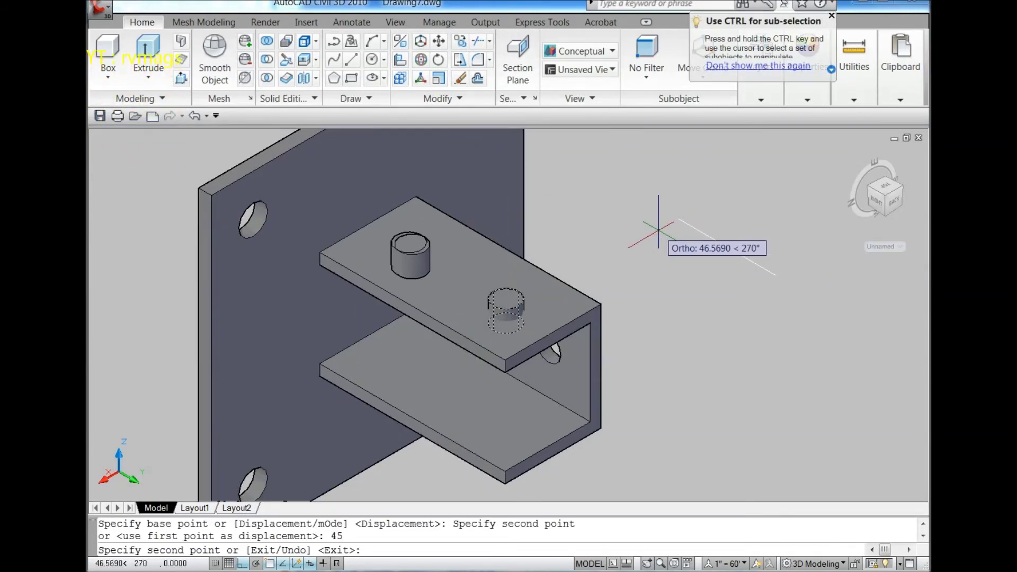
pyautogui.press('Escape')
pyautogui.scroll(-1, 682, 245)
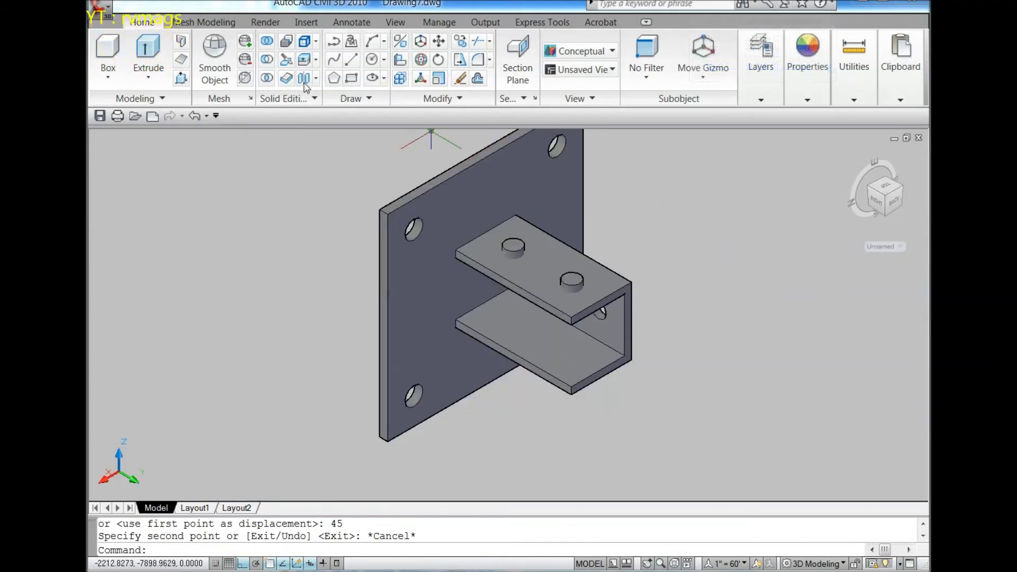
# Subtract both cylinders from the bracket and restore the World UCS
pyautogui.click(268, 60)
pyautogui.click(496, 276)
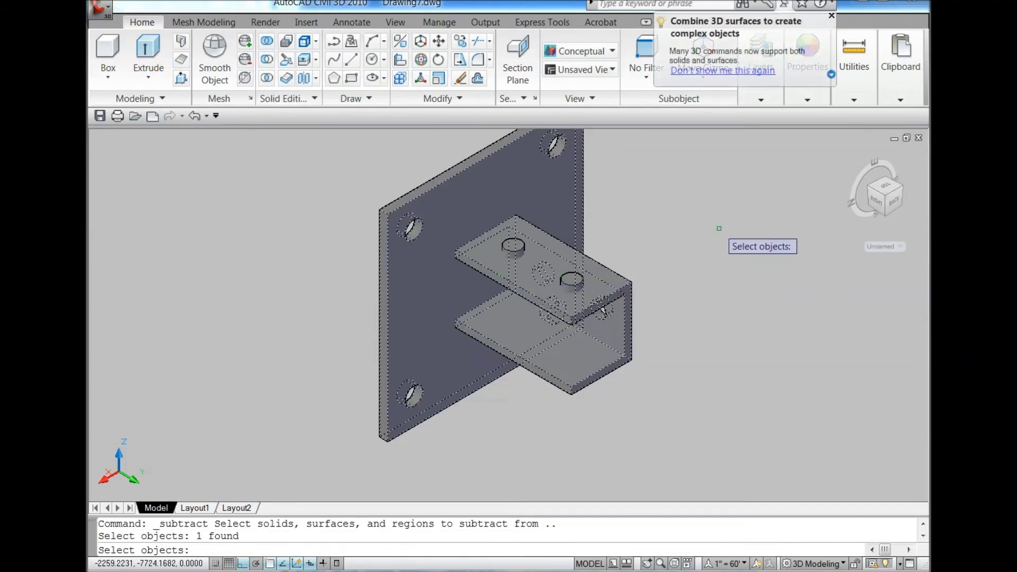
pyautogui.press('Return')
pyautogui.click(512, 253)
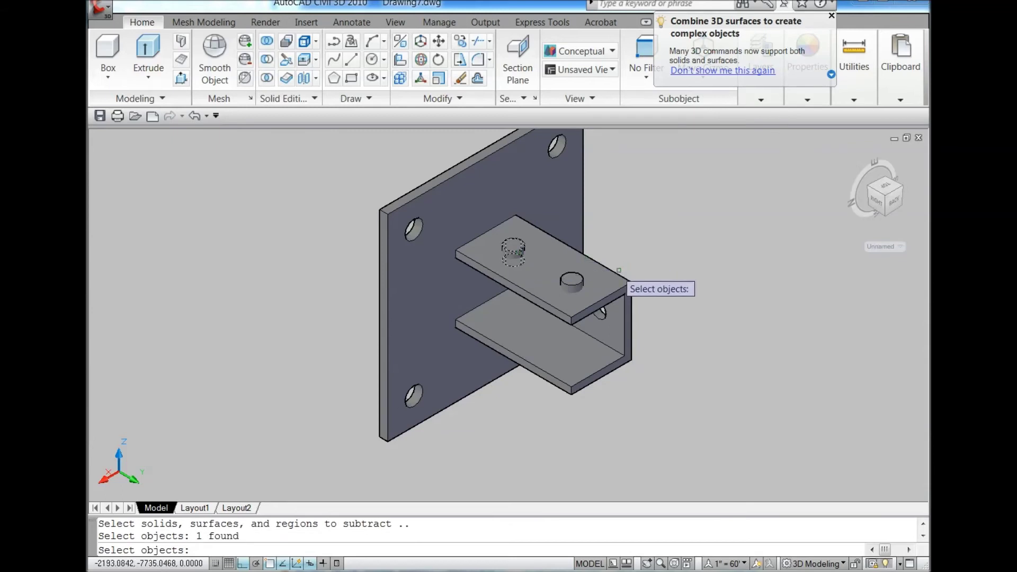
pyautogui.click(572, 286)
pyautogui.press('Return')
pyautogui.scroll(-3, 674, 249)
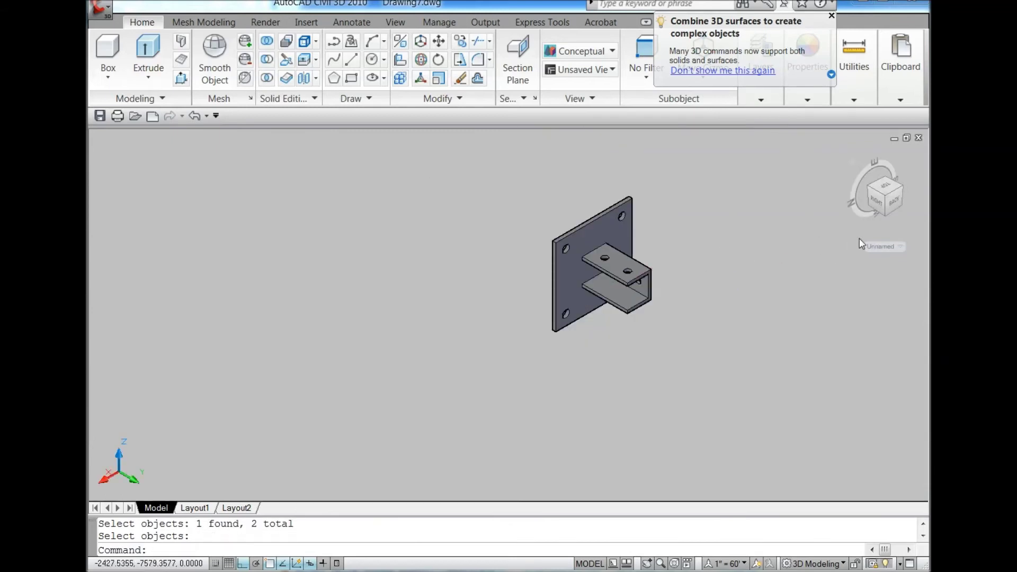
pyautogui.click(891, 248)
pyautogui.click(871, 262)
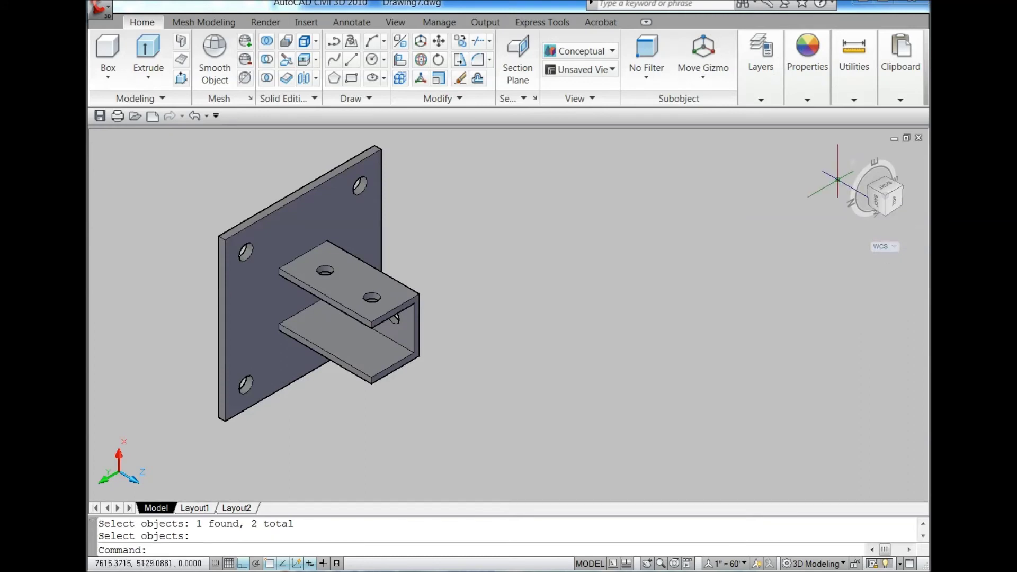
# Set the UCS to Left and turn the view to a back-left angle
pyautogui.click(395, 22)
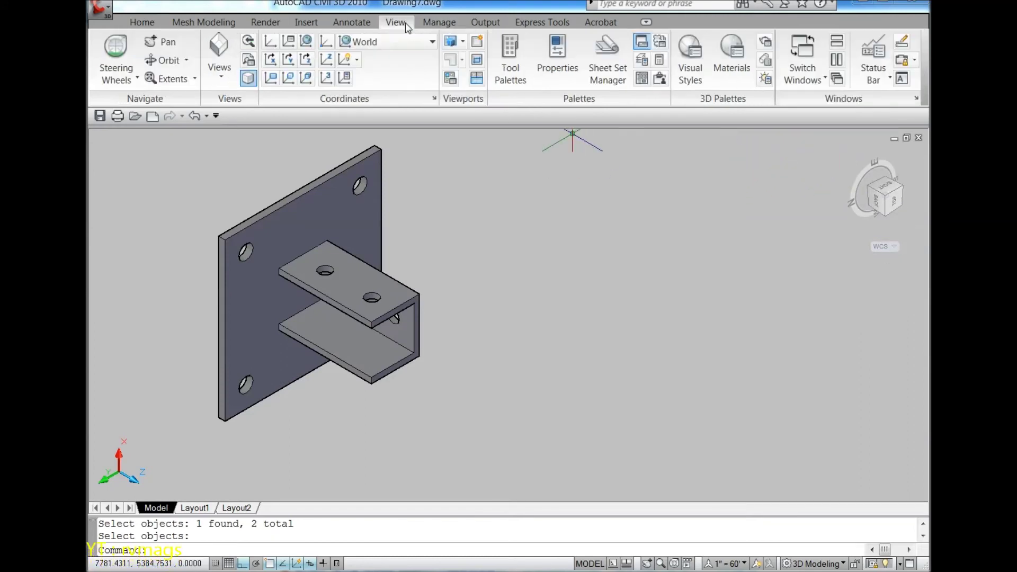
pyautogui.click(406, 41)
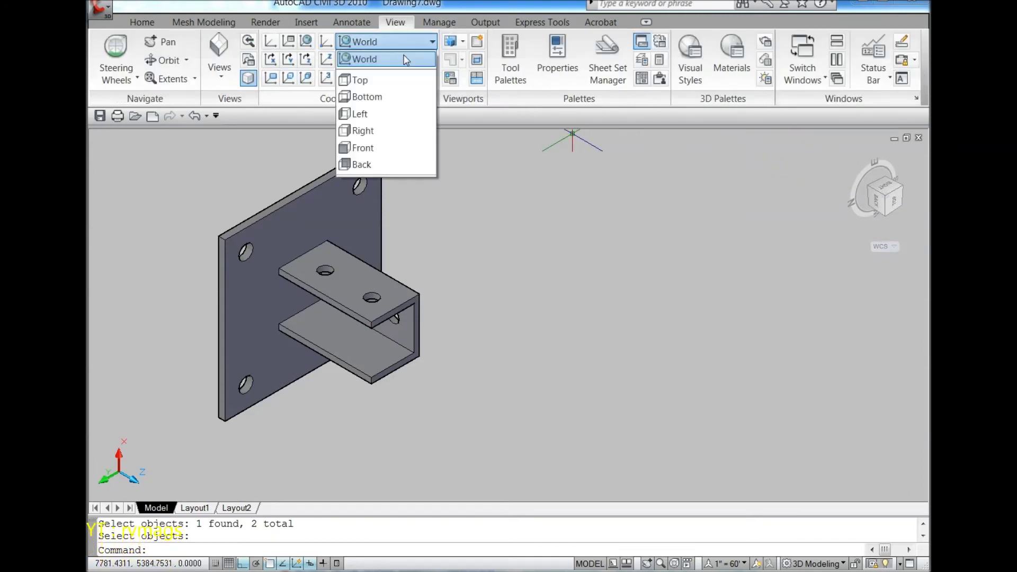
pyautogui.click(393, 116)
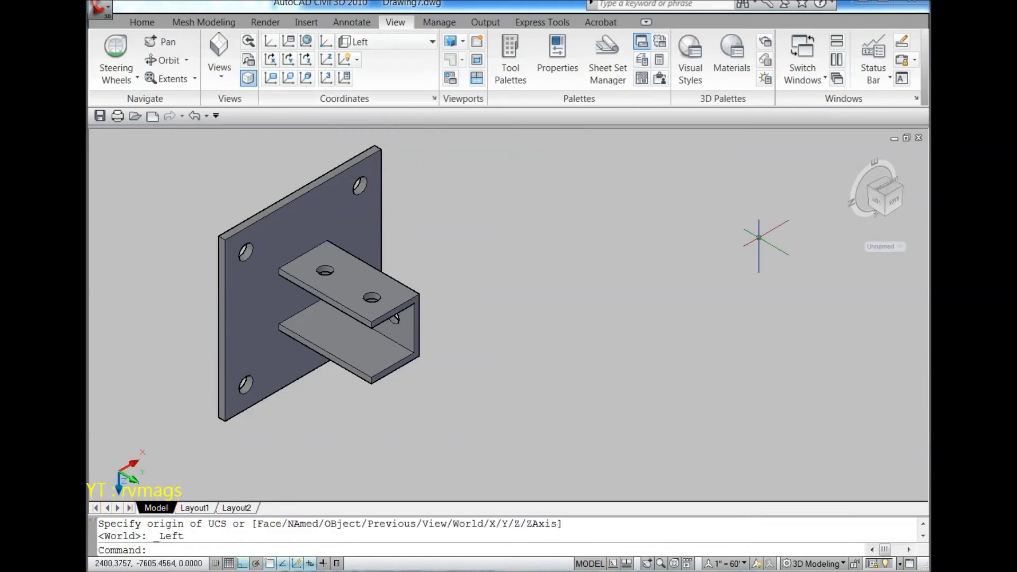
pyautogui.click(886, 215)
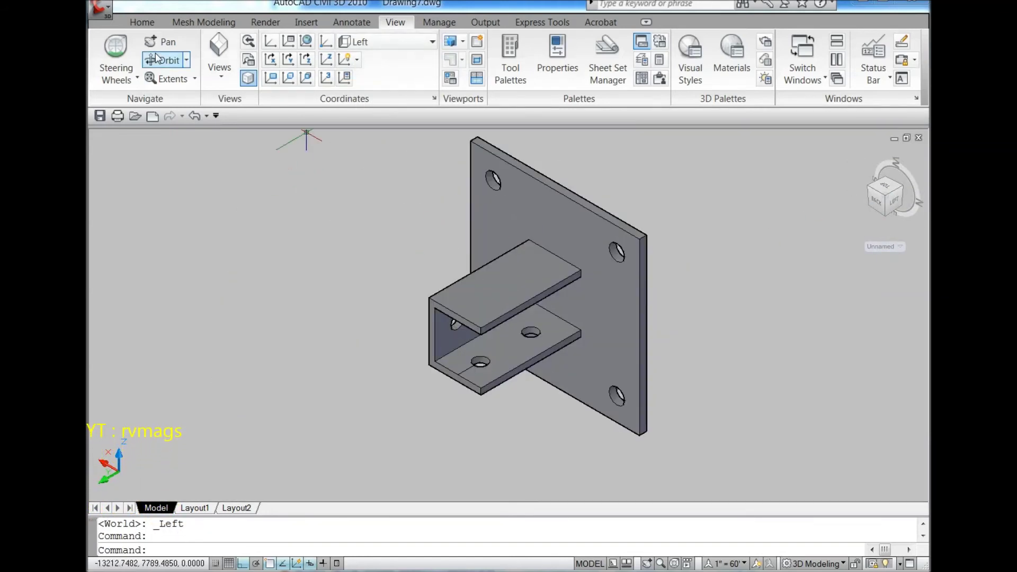
# Draw a 20-unit guide line starting from the side hole's edge
pyautogui.click(142, 22)
pyautogui.click(352, 59)
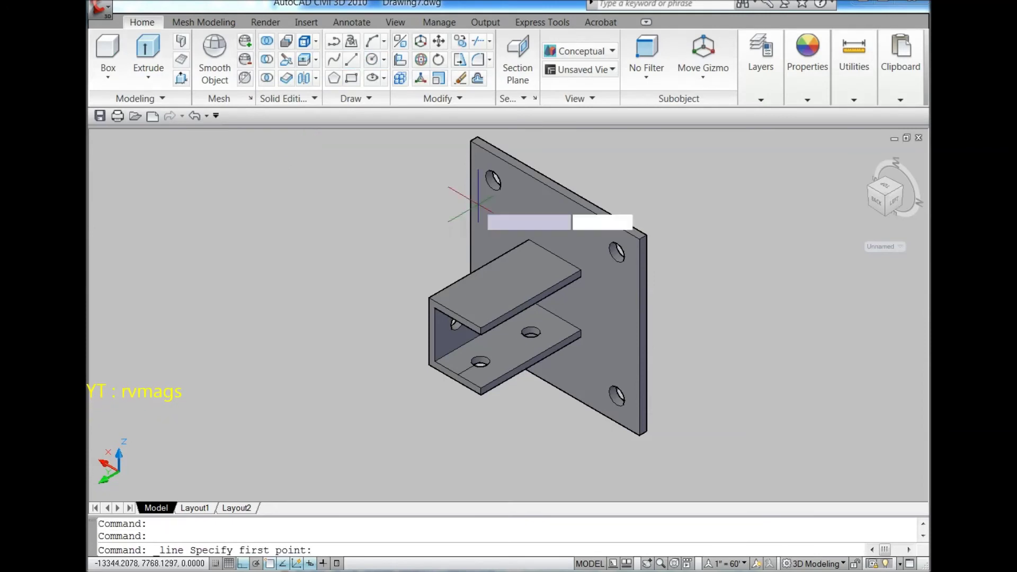
pyautogui.scroll(2, 546, 278)
pyautogui.scroll(1, 476, 392)
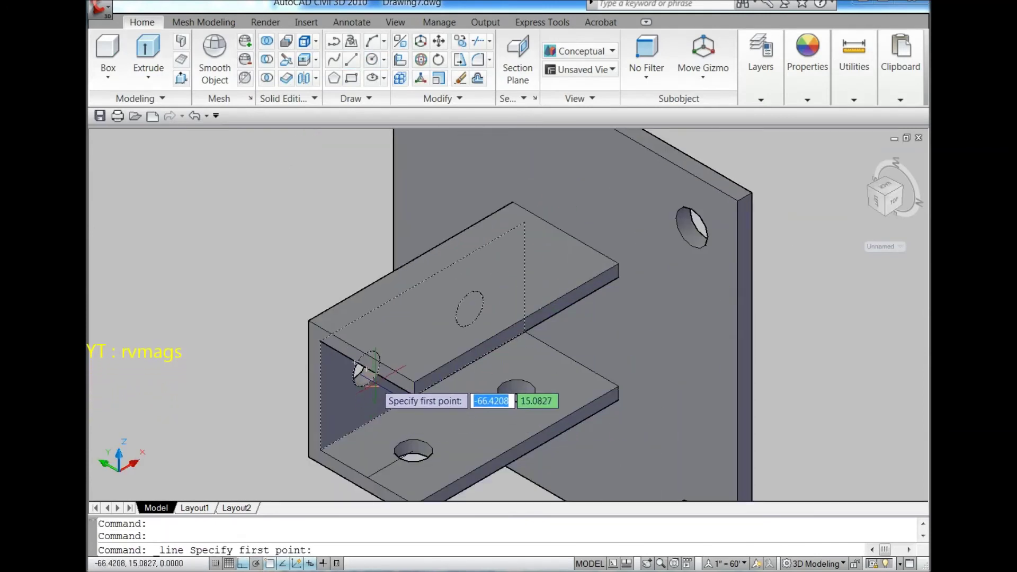
pyautogui.scroll(2, 388, 382)
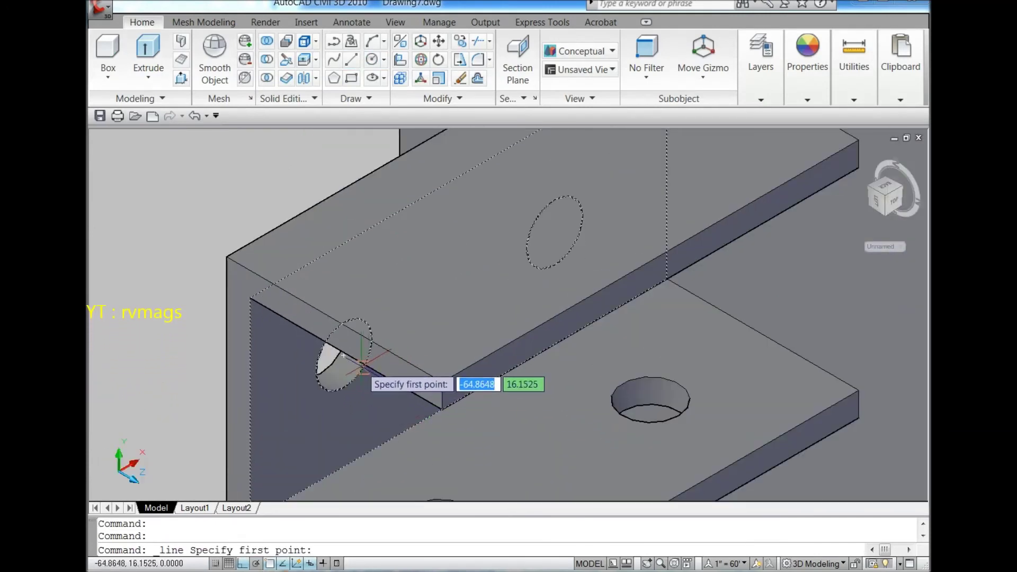
pyautogui.scroll(-1, 346, 353)
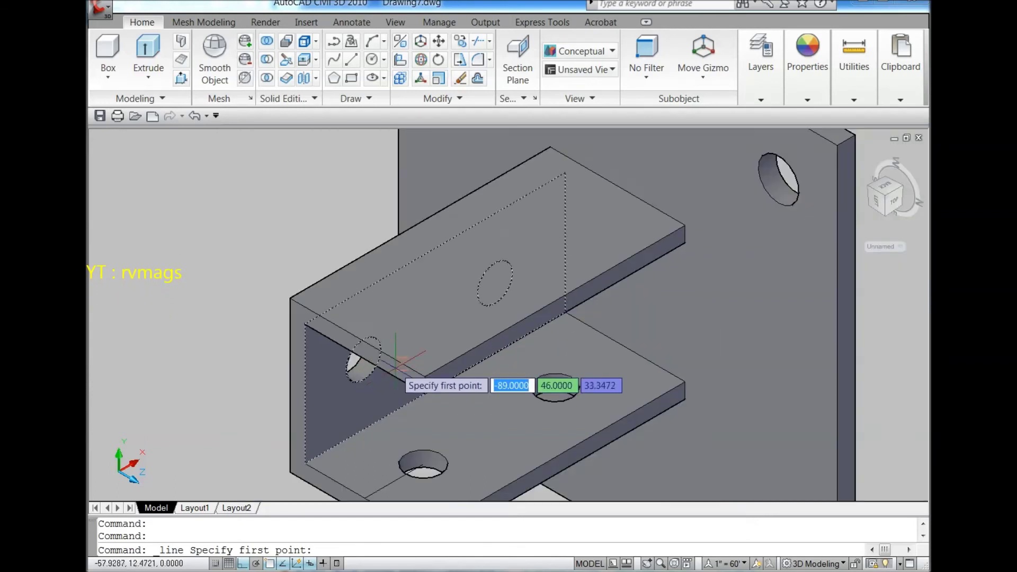
pyautogui.scroll(1, 349, 354)
pyautogui.click(358, 349)
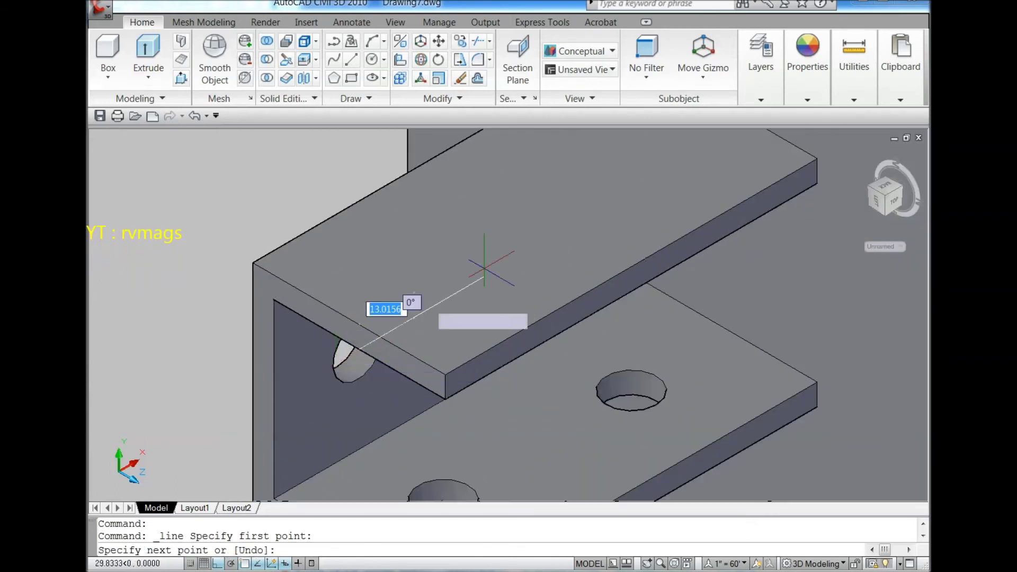
pyautogui.write('20')
pyautogui.press('Return')
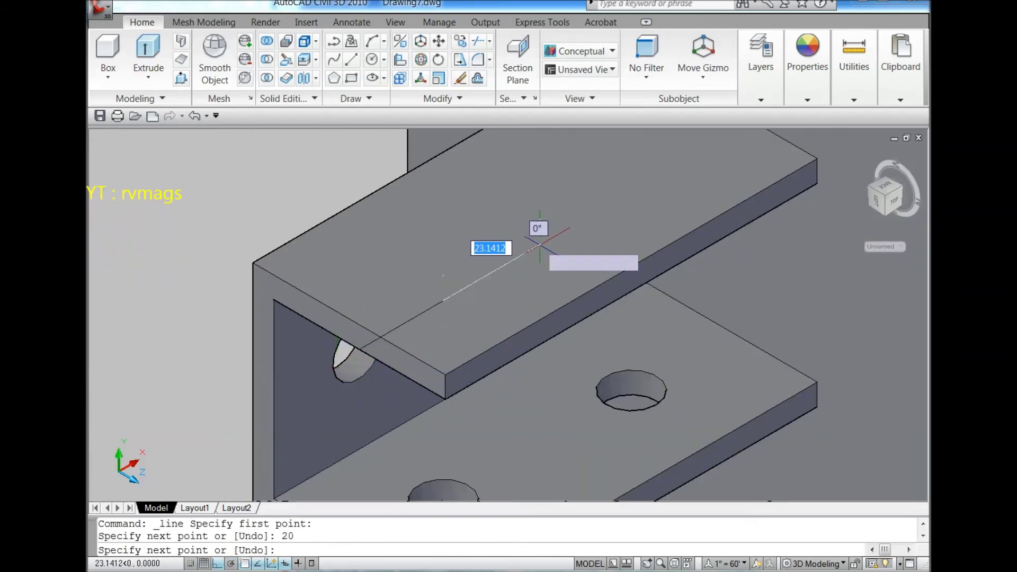
pyautogui.press('Escape')
pyautogui.hotkey('ctrl', 'a')
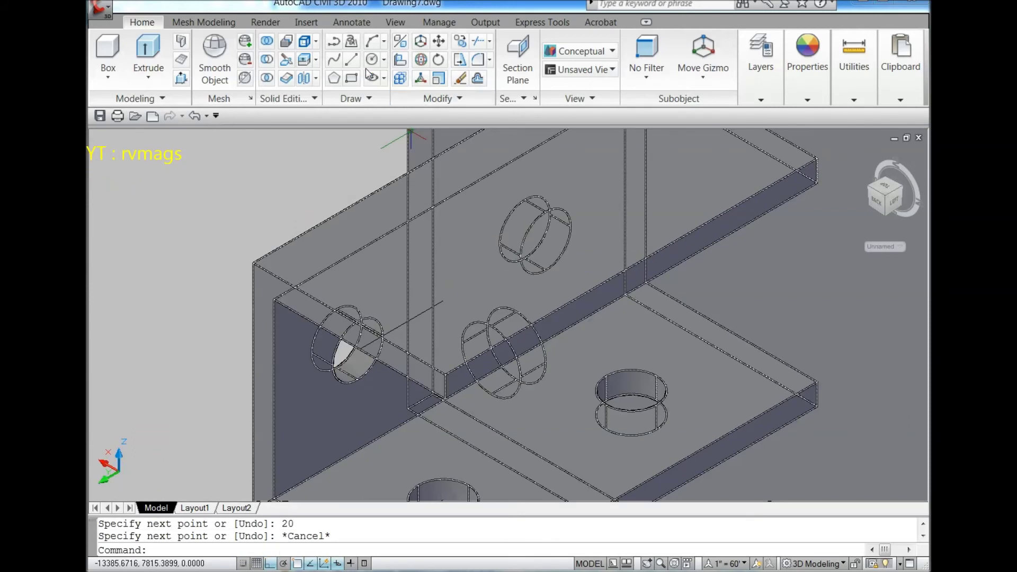
# Switch to 3D Wireframe and draw a 12-diameter circle on the channel's upper side
pyautogui.click(372, 60)
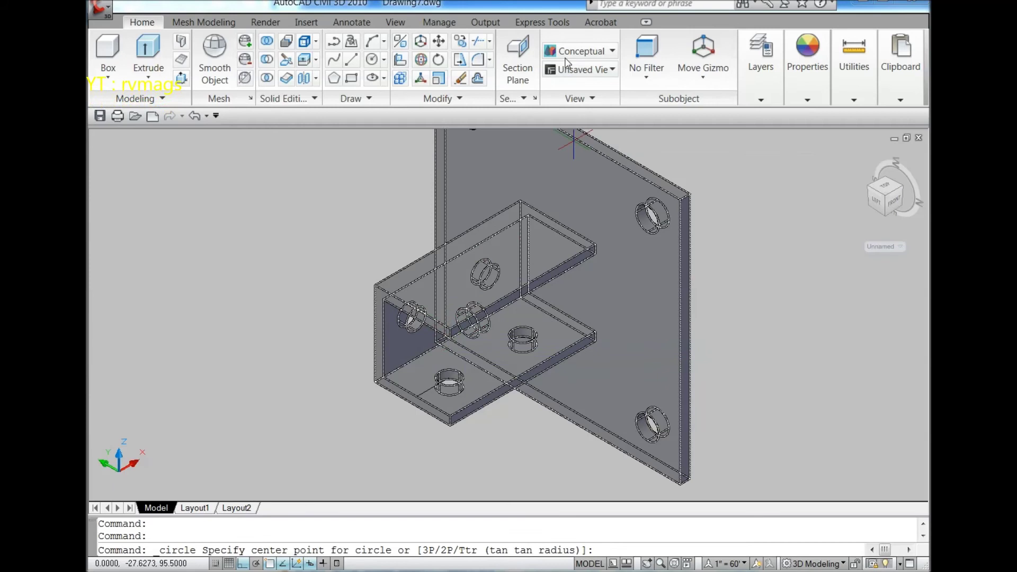
pyautogui.click(582, 51)
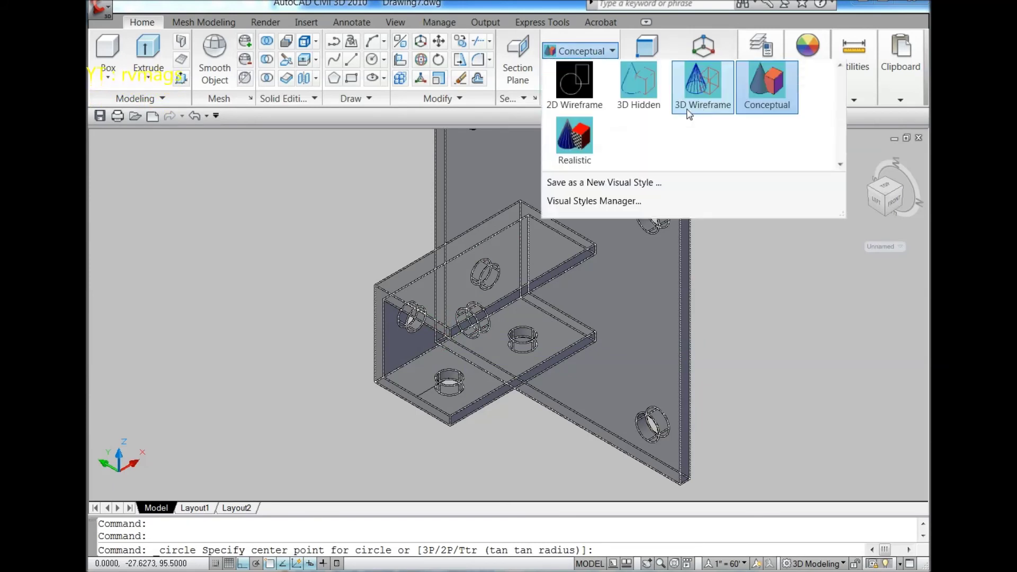
pyautogui.click(703, 87)
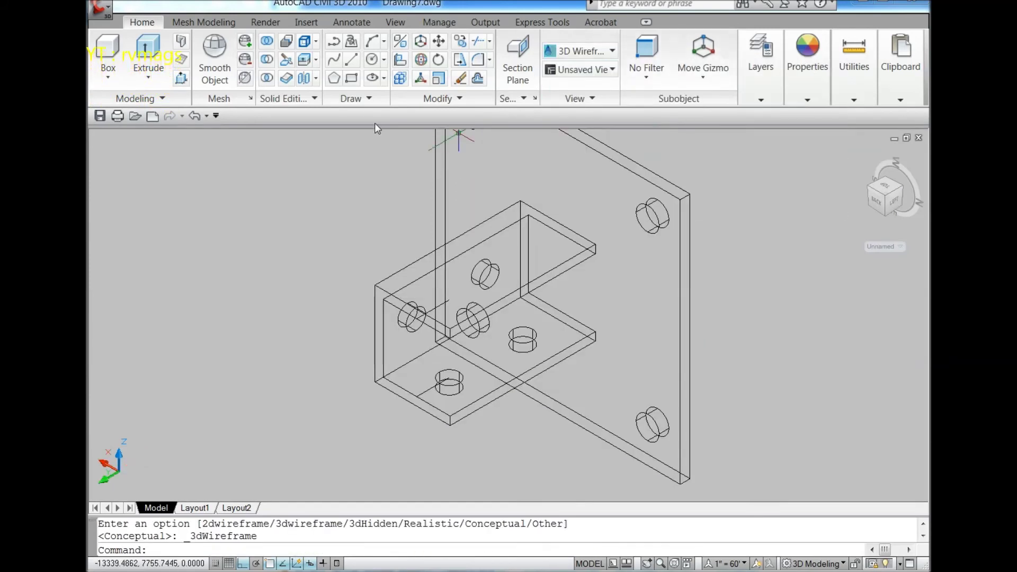
pyautogui.click(372, 60)
pyautogui.scroll(2, 445, 292)
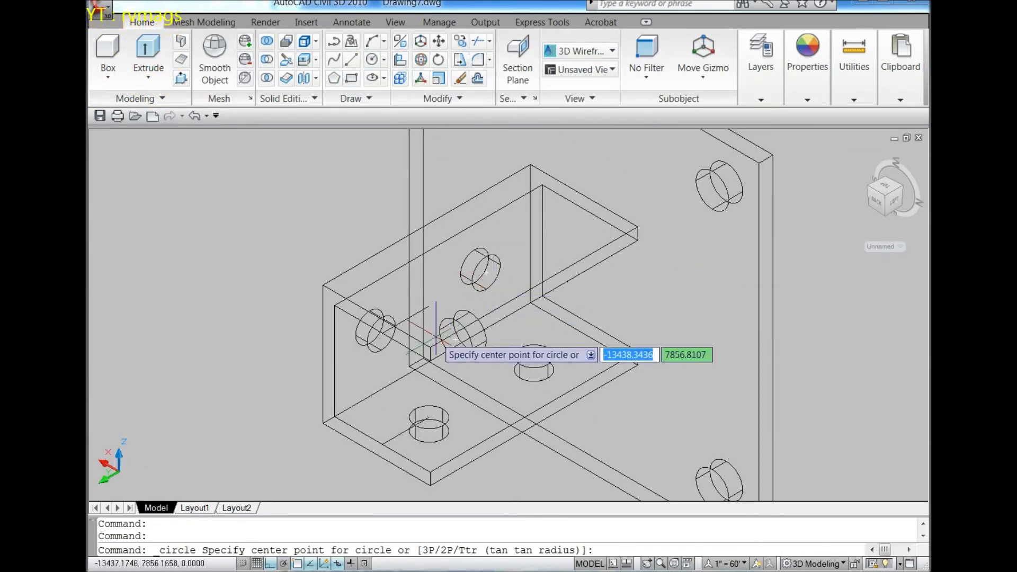
pyautogui.click(429, 306)
pyautogui.press('Return')
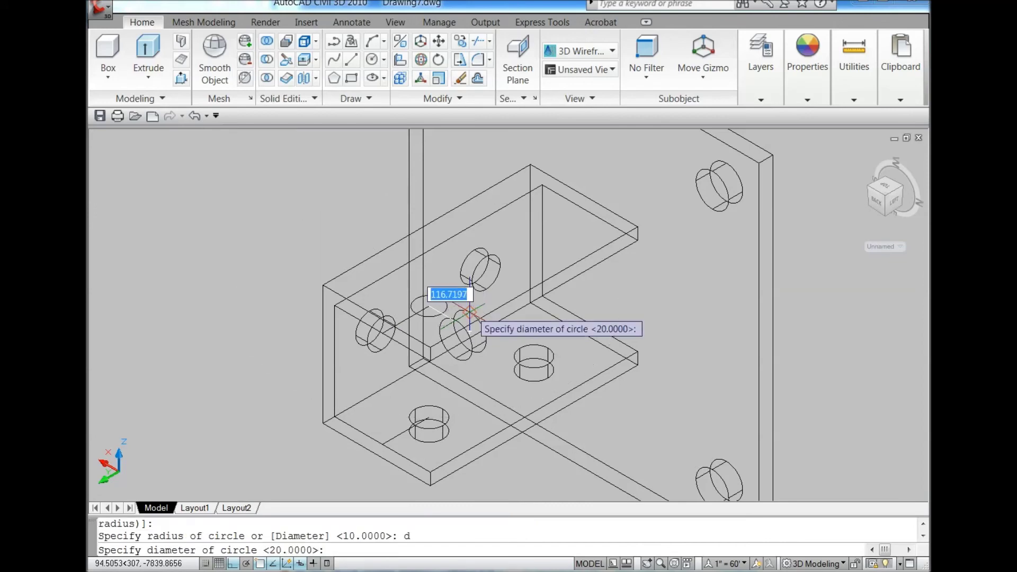
pyautogui.press('Return')
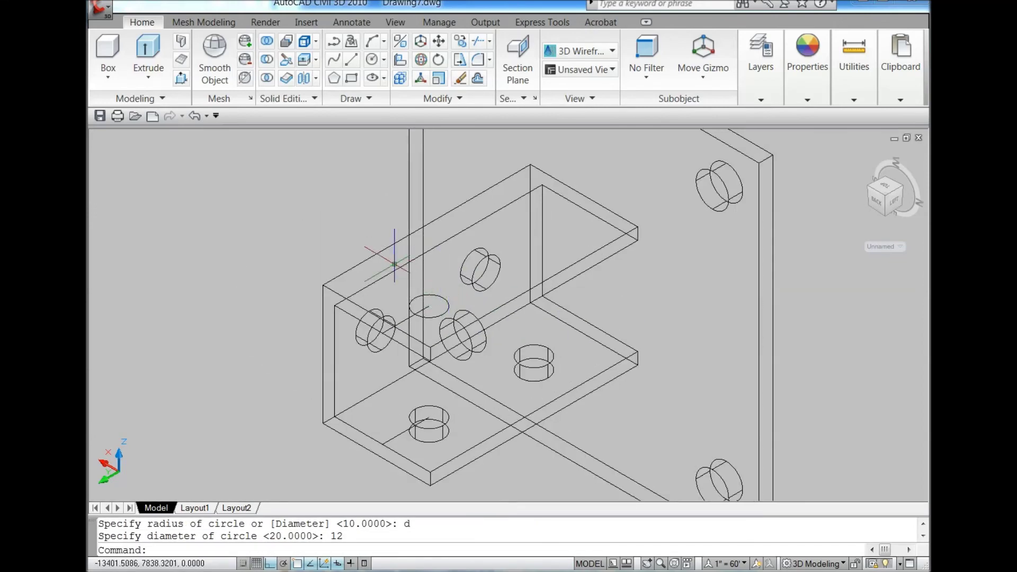
# Extrude the 12-diameter circle into a cylinder 10 units high
pyautogui.click(149, 58)
pyautogui.click(430, 317)
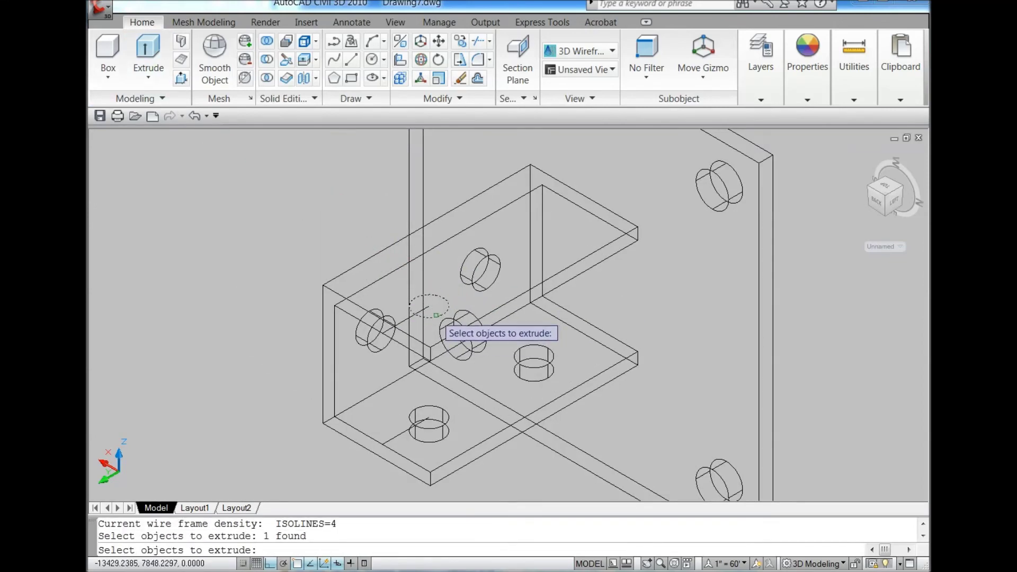
pyautogui.press('Return')
pyautogui.write('0')
pyautogui.press('Return')
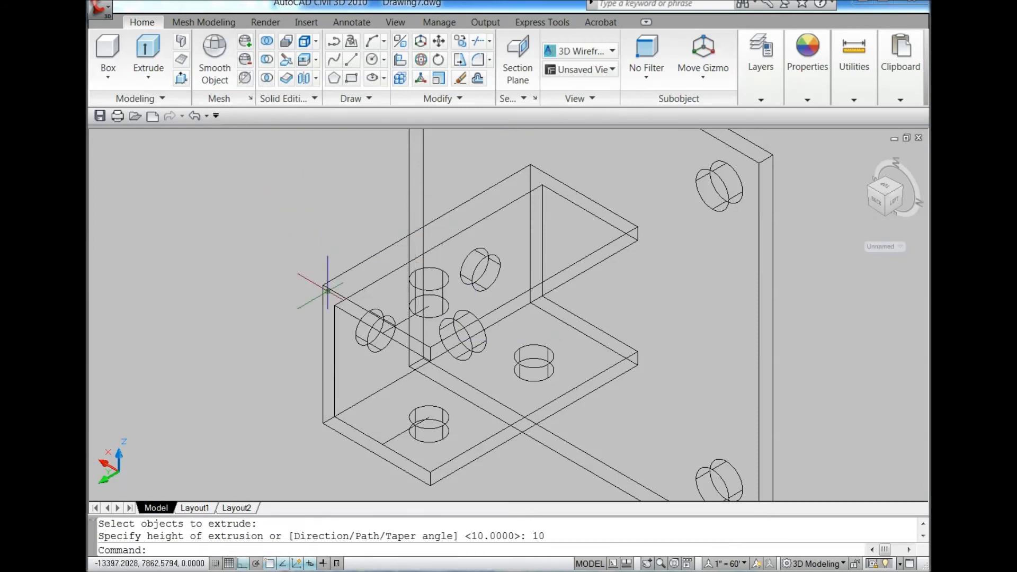
# Copy the cylinder 45 units along the channel's upper side
pyautogui.click(448, 286)
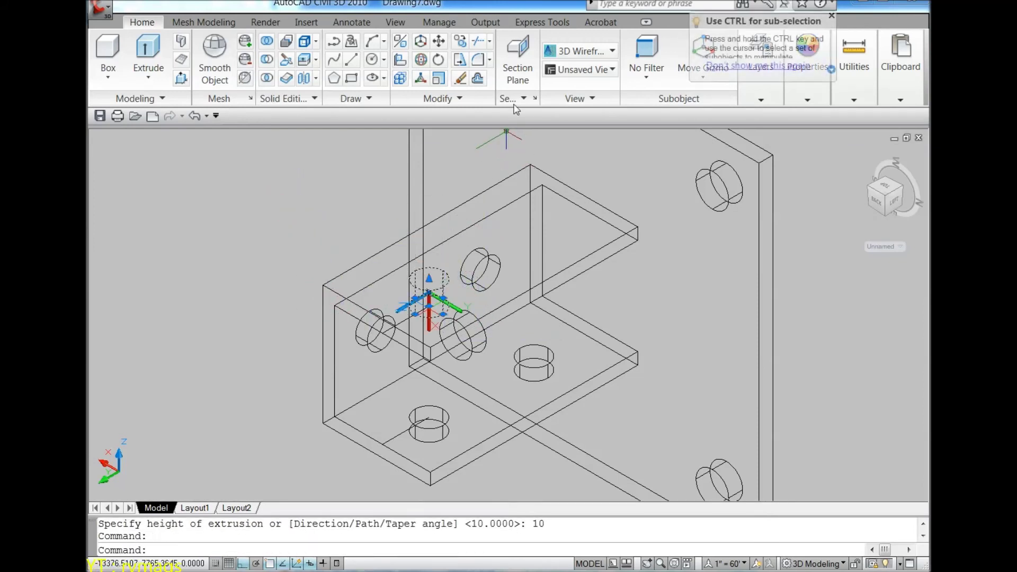
pyautogui.click(457, 47)
pyautogui.scroll(-2, 481, 254)
pyautogui.click(288, 274)
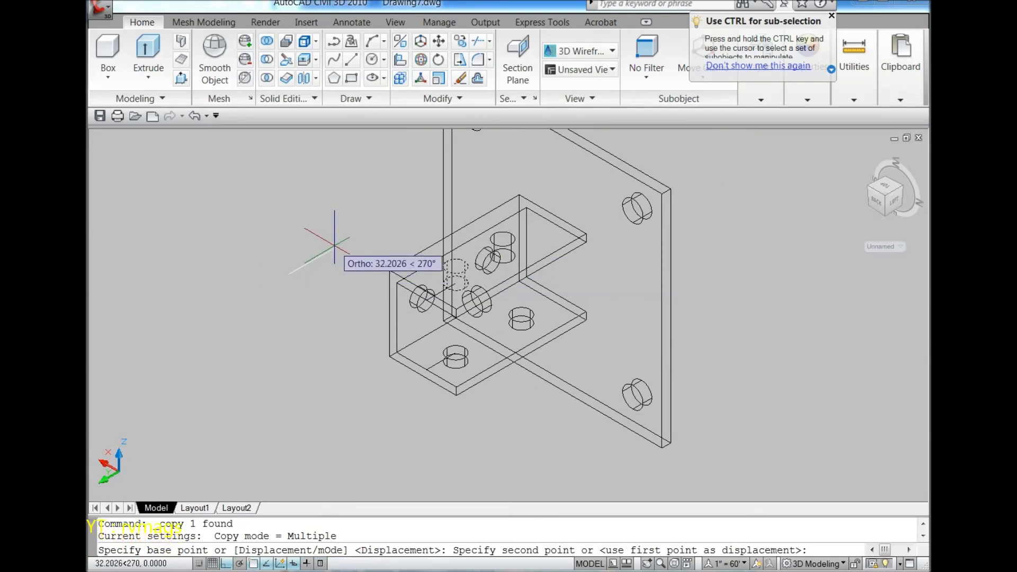
pyautogui.write('45')
pyautogui.press('Return')
pyautogui.press('Escape')
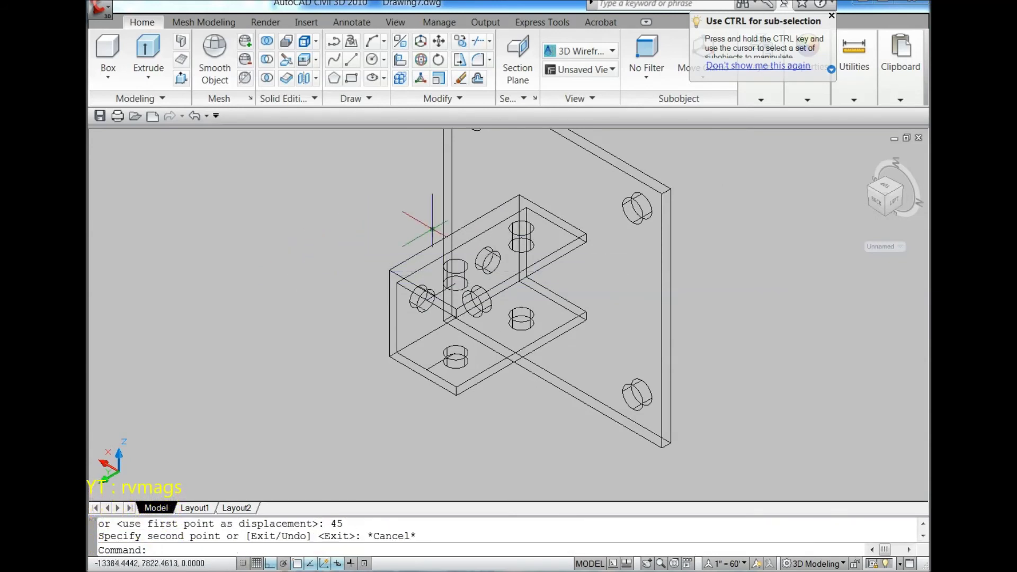
# Return the viewport to the Conceptual visual style
pyautogui.click(583, 51)
pyautogui.click(718, 79)
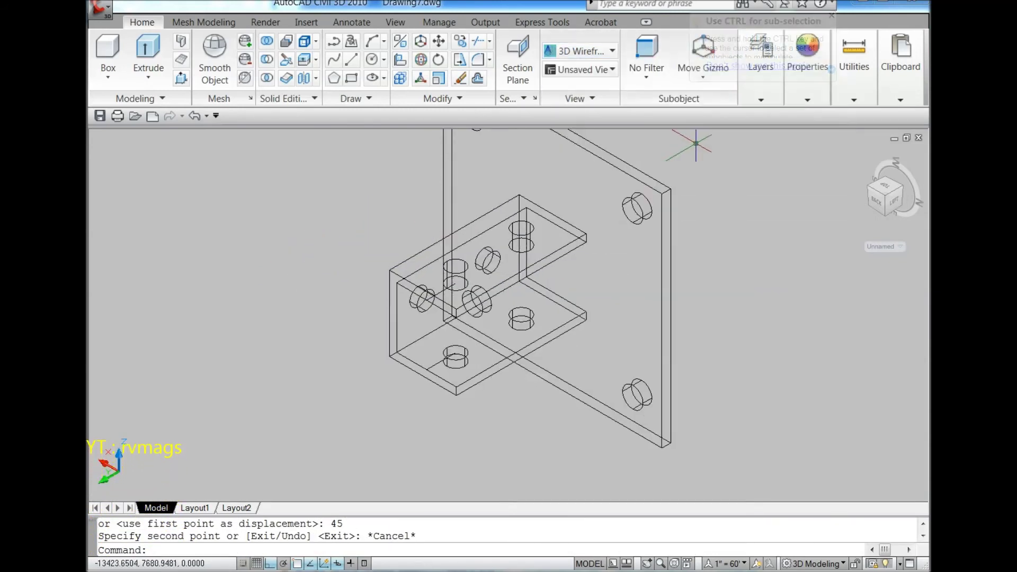
pyautogui.click(583, 51)
pyautogui.click(765, 83)
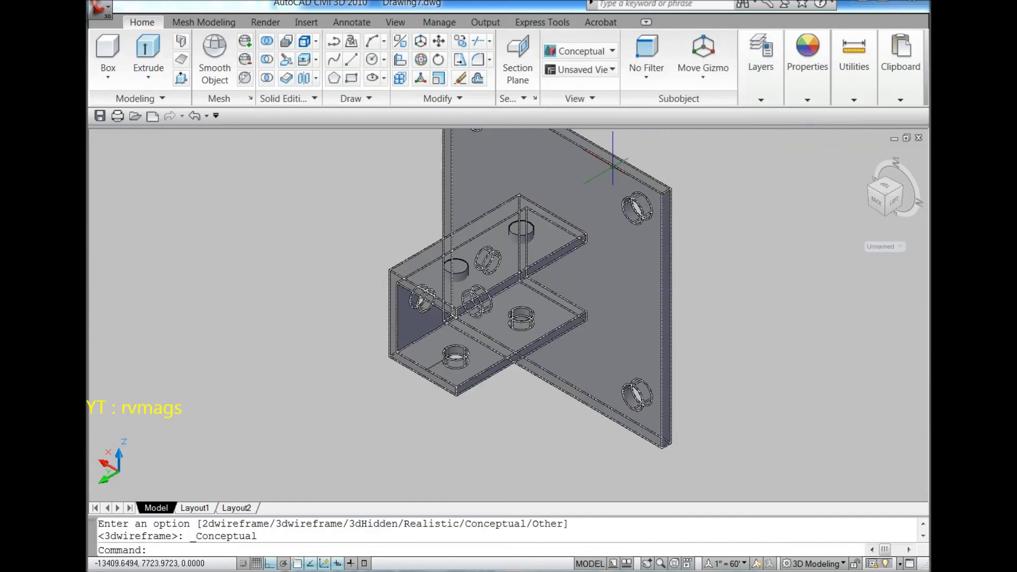
# Subtract the two cylinders from the bracket to cut holes in the channel side
pyautogui.click(267, 59)
pyautogui.click(495, 256)
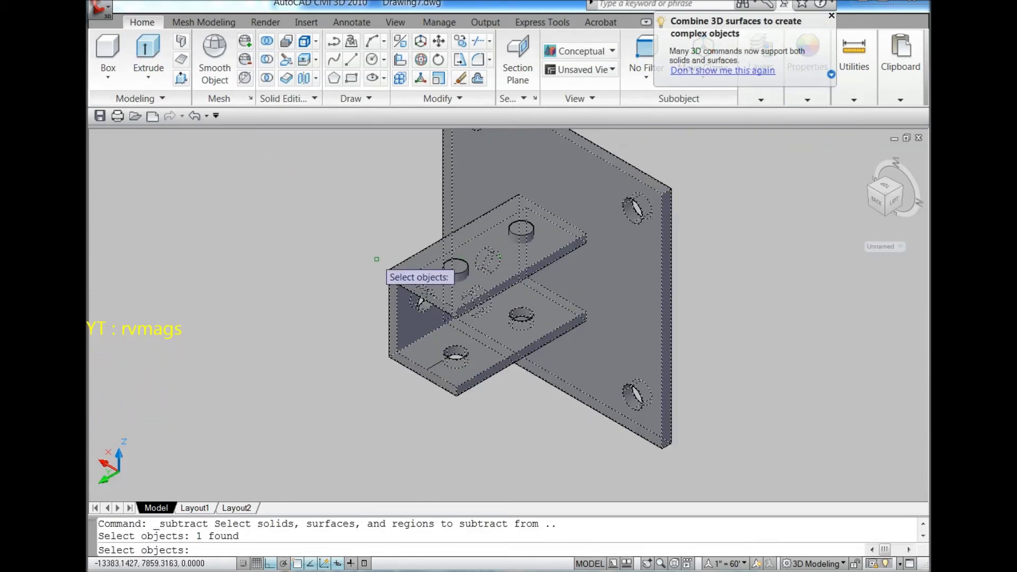
pyautogui.press('Return')
pyautogui.click(338, 197)
pyautogui.click(567, 358)
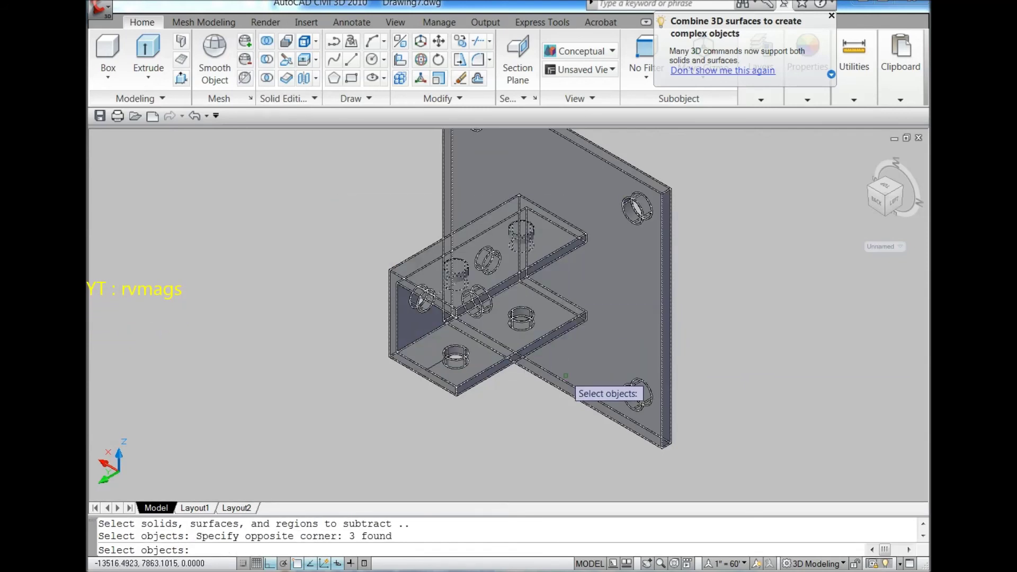
pyautogui.press('Return')
# Delete the leftover object, reset the UCS to World, and use parallel projection
pyautogui.click(352, 326)
pyautogui.click(482, 418)
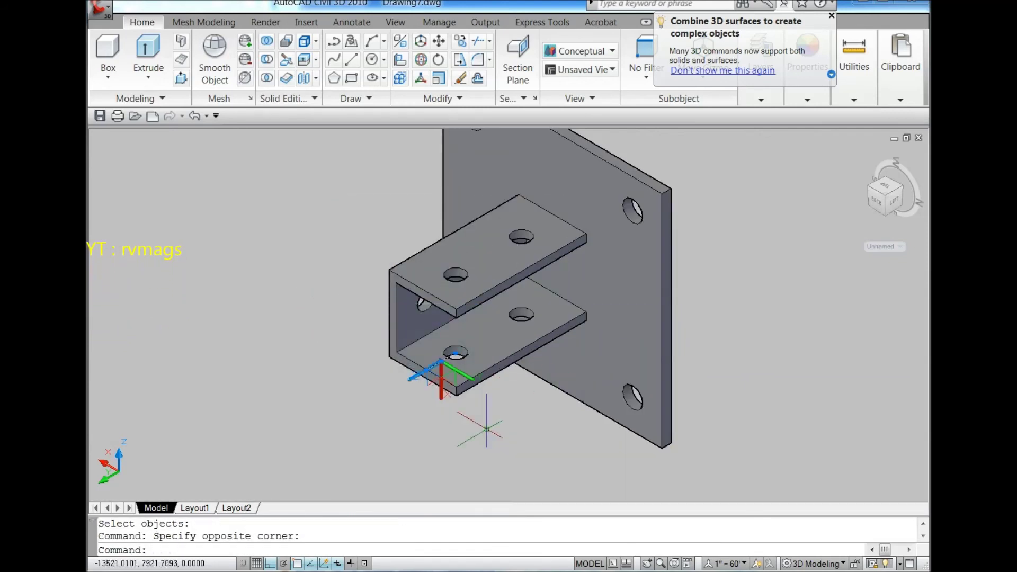
pyautogui.press('Delete')
pyautogui.click(878, 247)
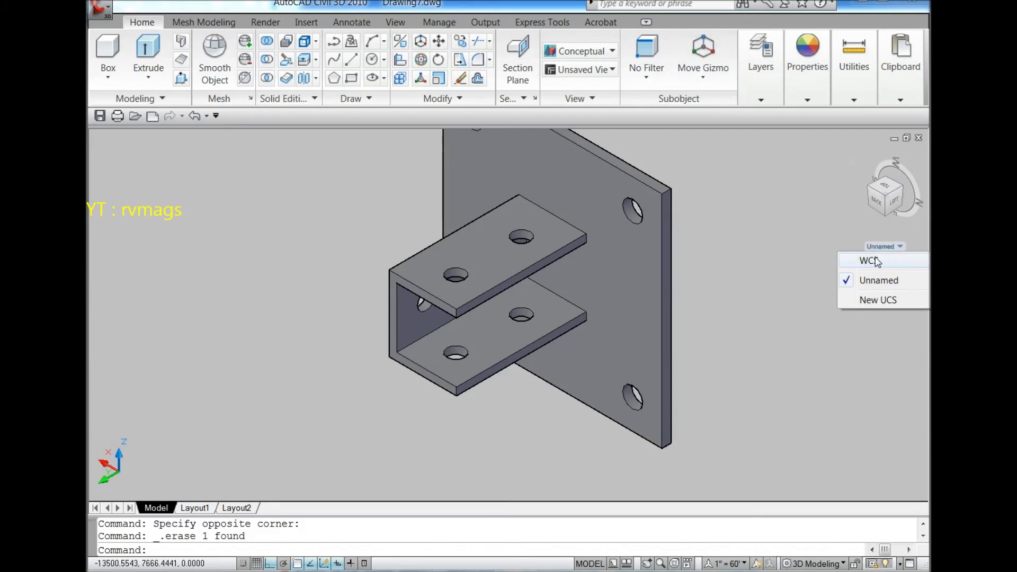
pyautogui.click(853, 162)
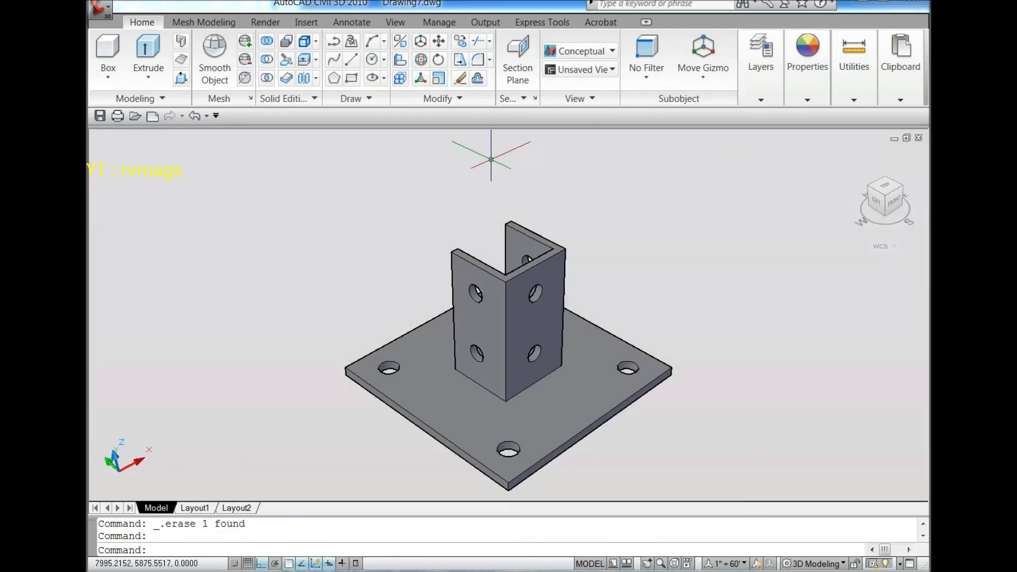
pyautogui.rightClick(896, 209)
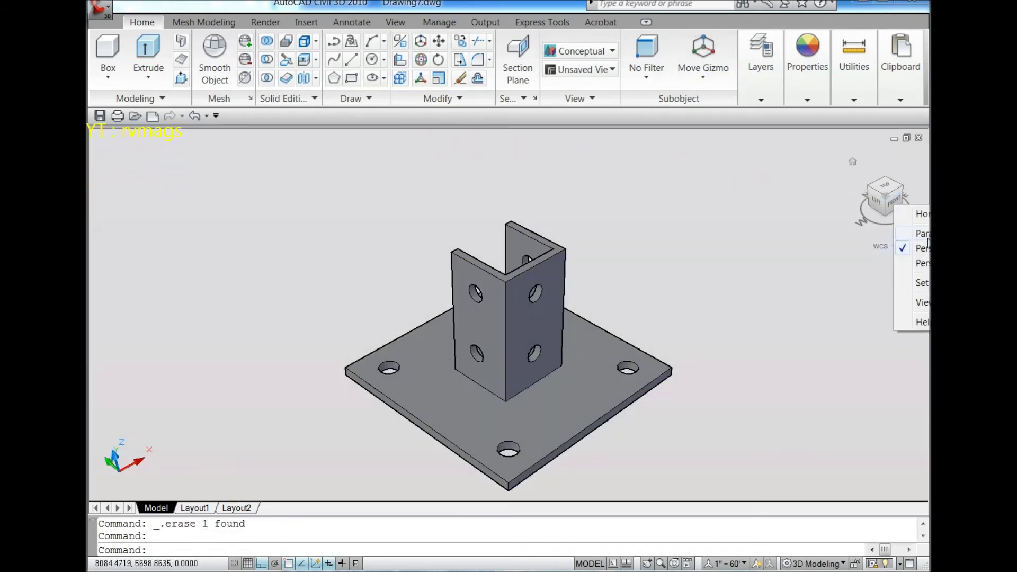
pyautogui.click(916, 245)
# Set a 3-unit fillet radius, then cancel the first fillet attempt
pyautogui.click(466, 61)
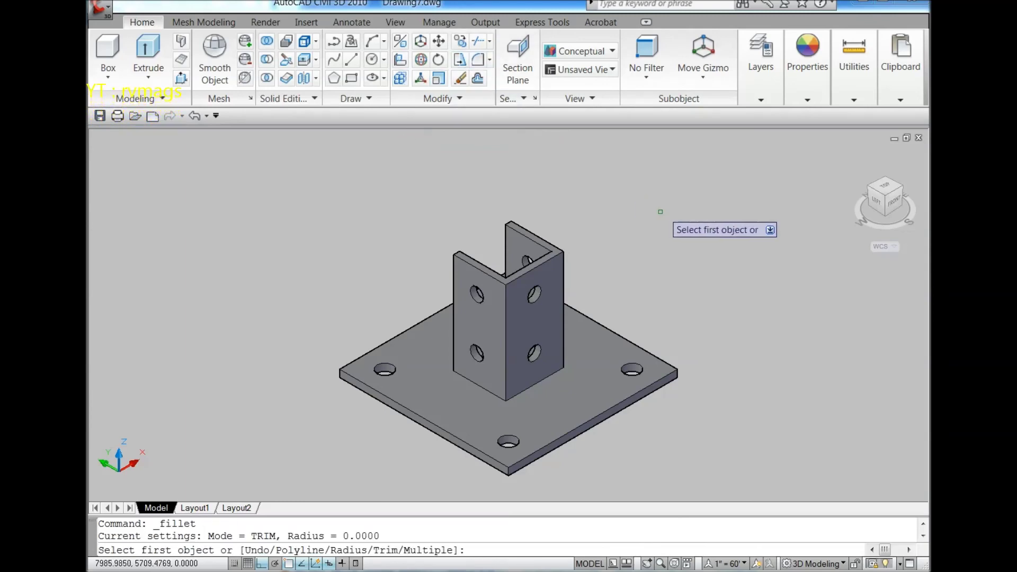
pyautogui.write('r')
pyautogui.press('Return')
pyautogui.write('3')
pyautogui.press('Return')
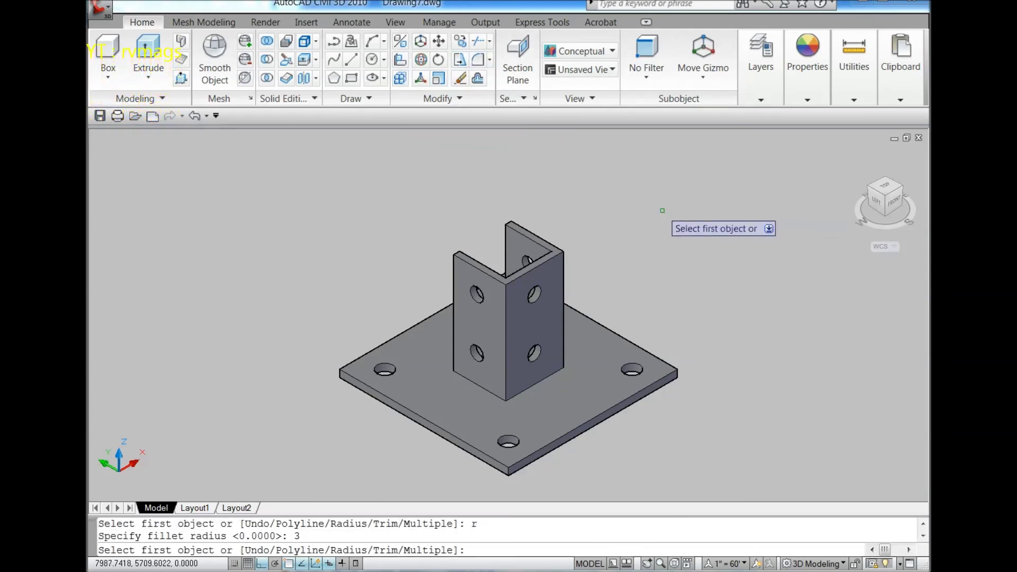
pyautogui.scroll(2, 525, 329)
pyautogui.scroll(2, 522, 313)
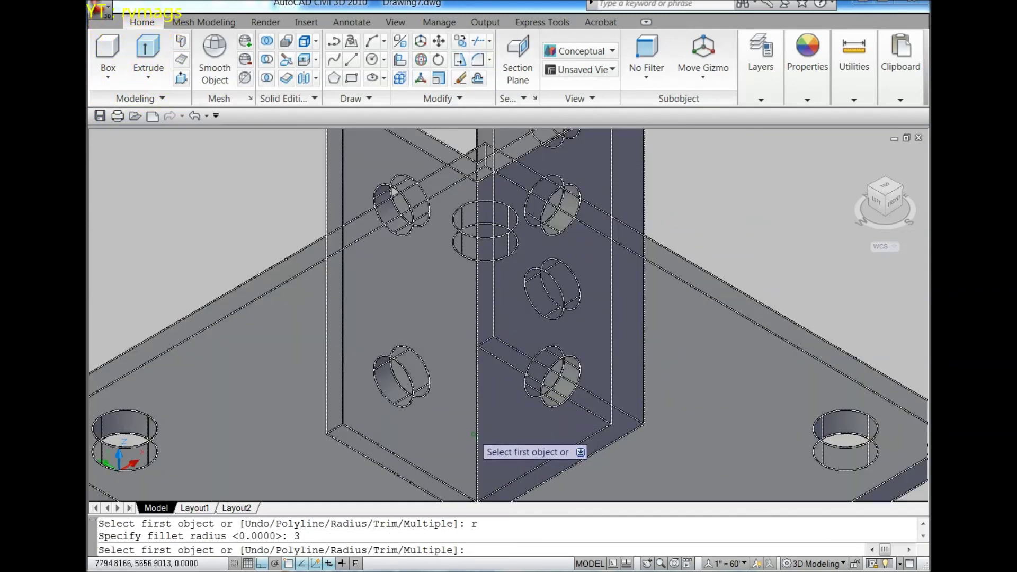
pyautogui.click(475, 434)
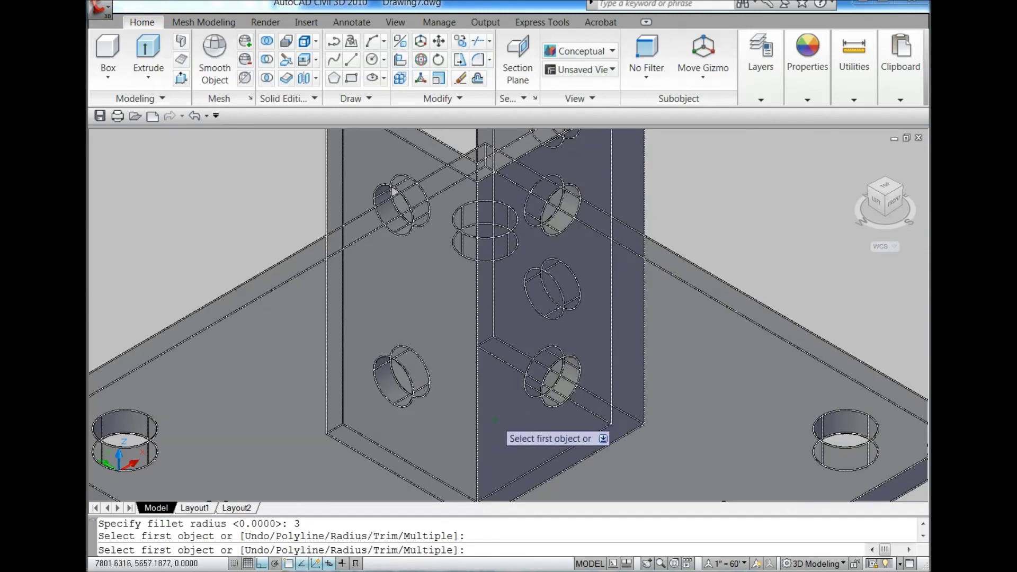
pyautogui.press('Escape')
# Fillet the channel's vertical inner corner edge at radius 3, then return to the Home view
pyautogui.press('Return')
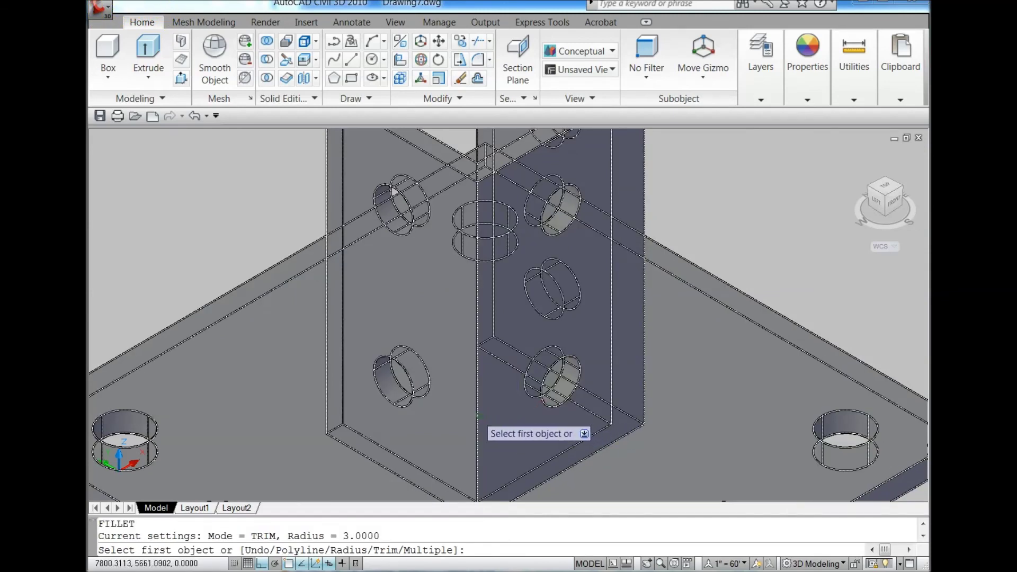
pyautogui.click(477, 413)
pyautogui.press('Return')
pyautogui.click(501, 411)
pyautogui.press('Return')
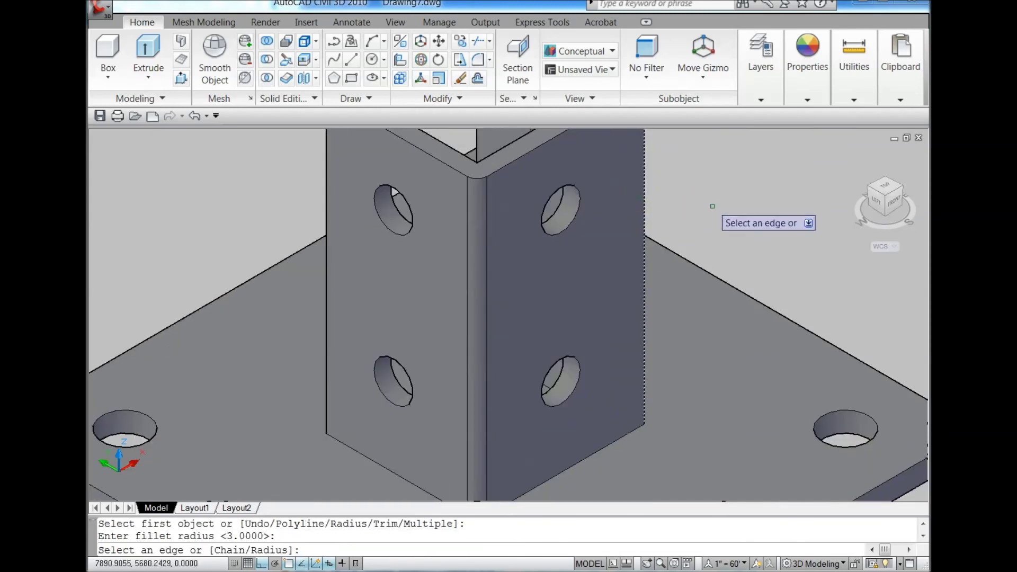
pyautogui.scroll(-5, 811, 197)
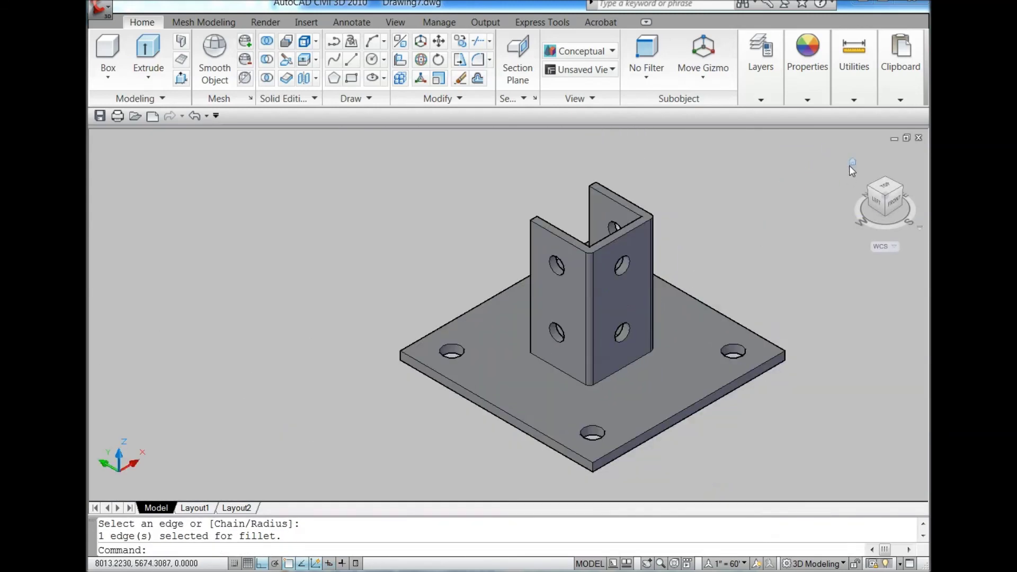
pyautogui.click(852, 163)
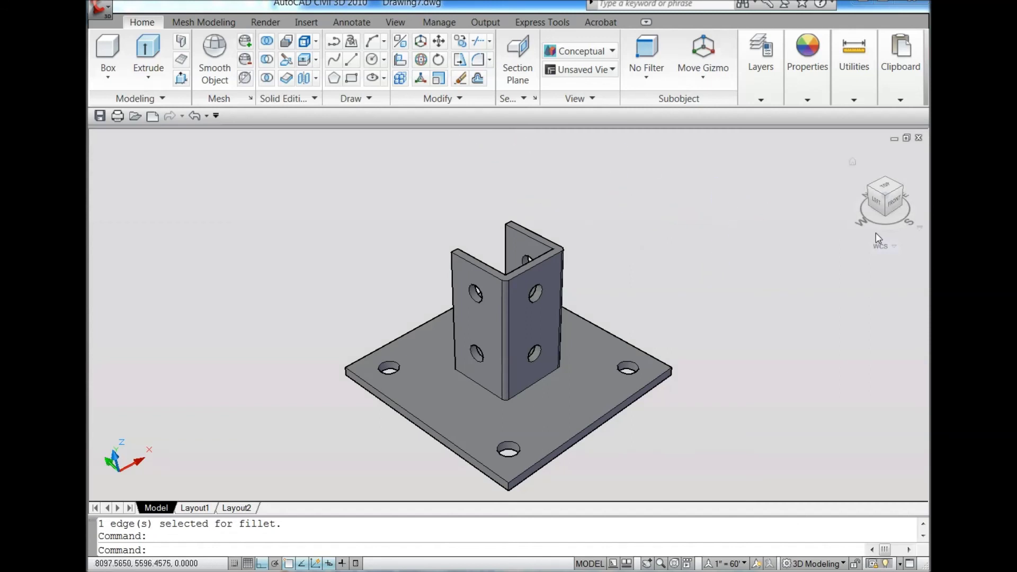
pyautogui.rightClick(894, 208)
pyautogui.click(912, 228)
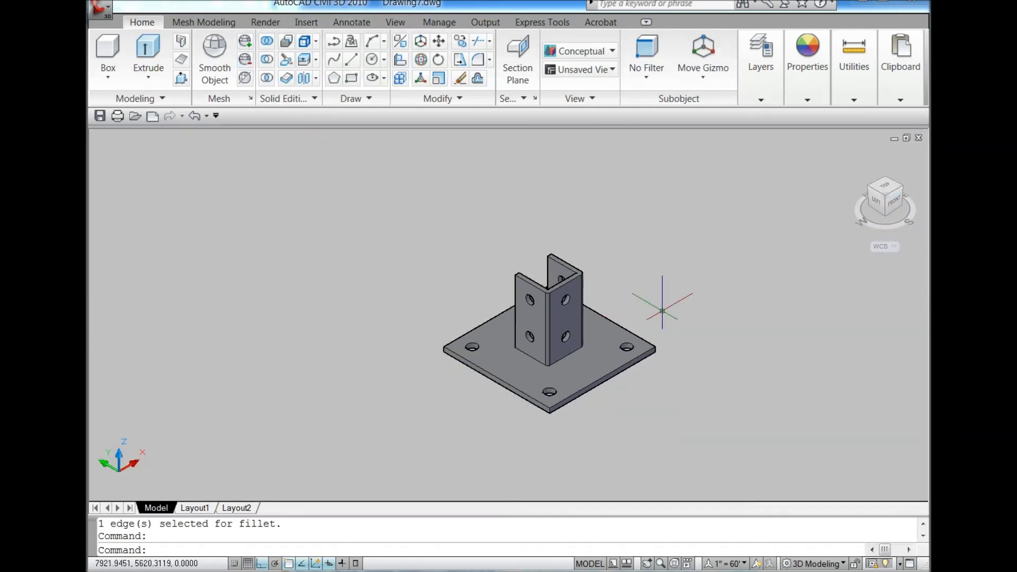
pyautogui.moveTo(660, 305)
pyautogui.keyDown('shift'); pyautogui.mouseDown(button='middle')
pyautogui.moveTo(415, 319)
pyautogui.moveTo(545, 364)
pyautogui.moveTo(589, 352)
pyautogui.mouseUp(button='middle'); pyautogui.keyUp('shift')
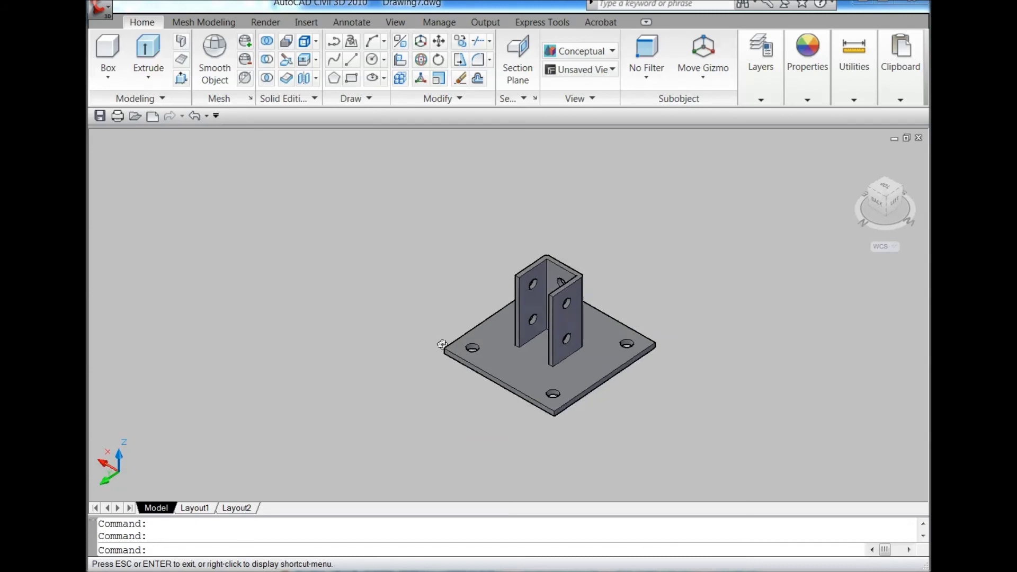
pyautogui.keyDown('shift'); pyautogui.moveTo(456, 347); pyautogui.dragTo(432, 342, button='middle'); pyautogui.keyUp('shift')
pyautogui.click(850, 163)
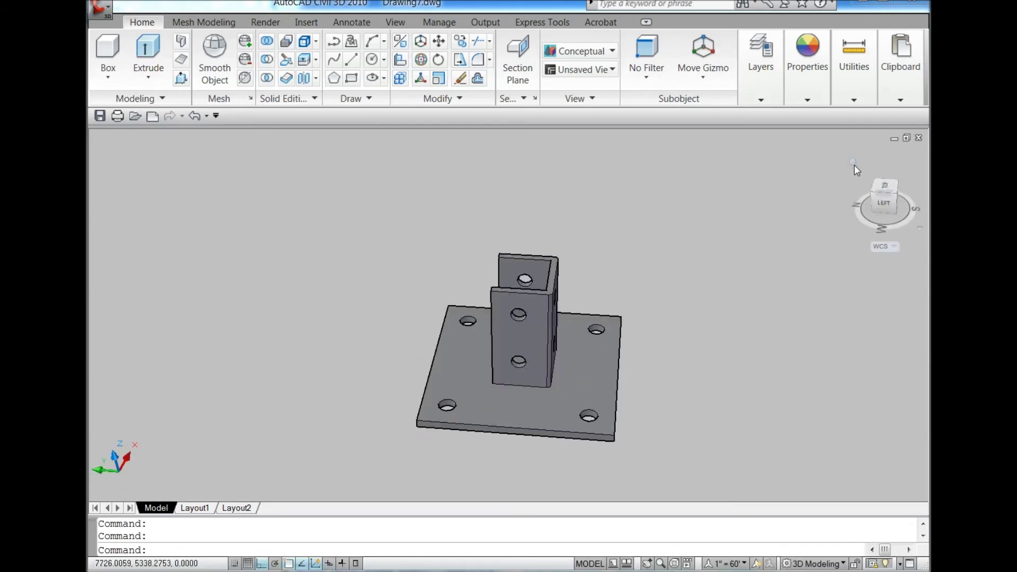